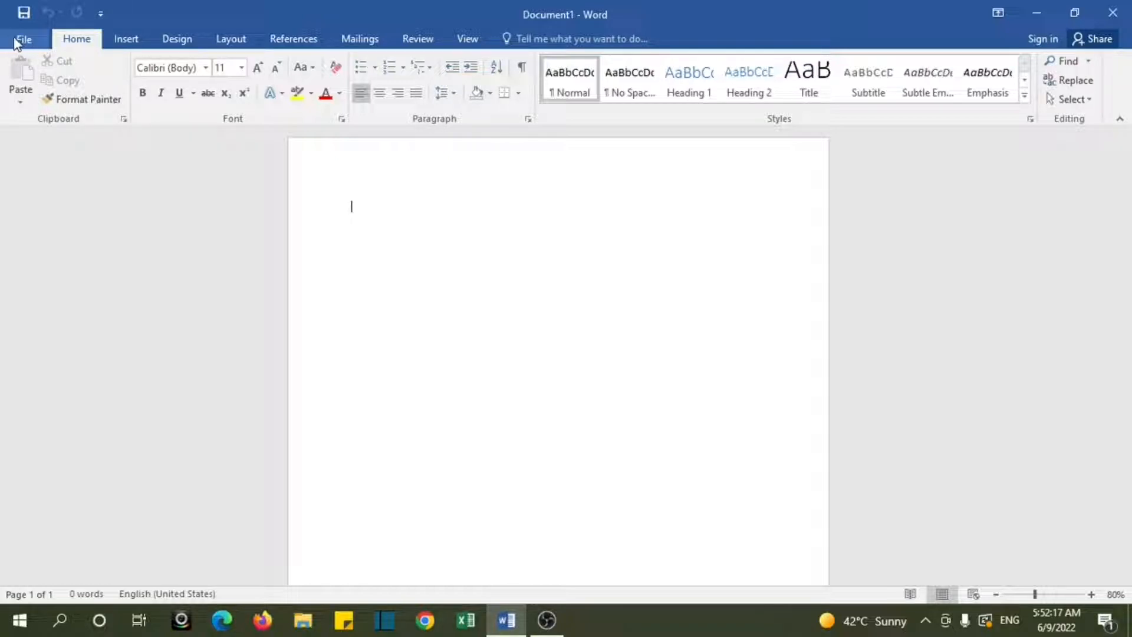
Step: Create a new blank document
click(25, 41)
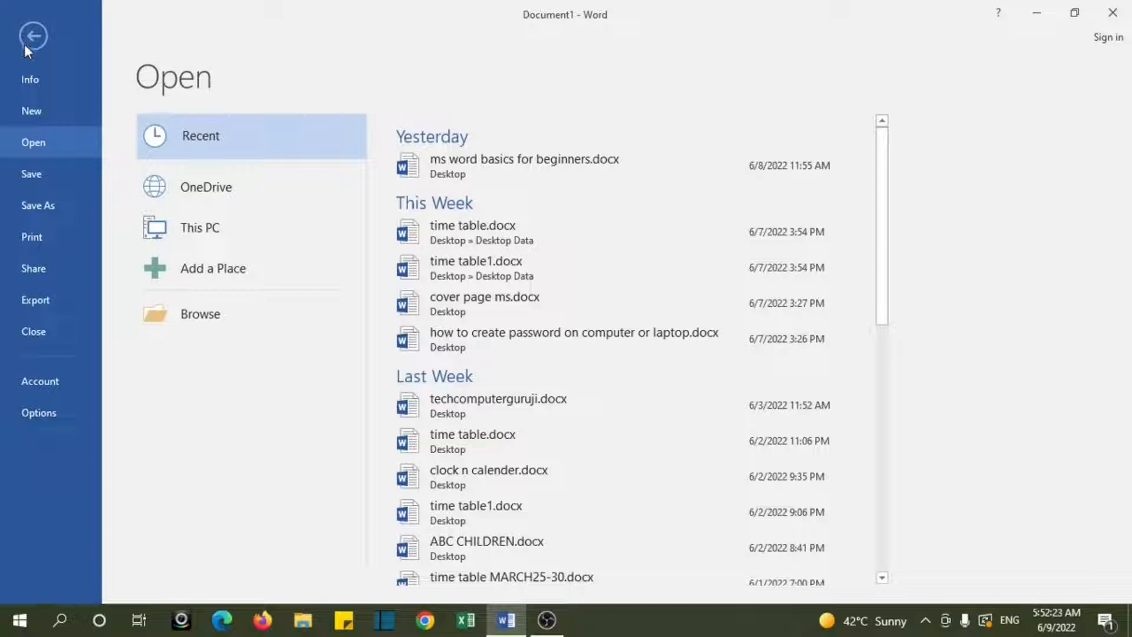
click(43, 111)
click(201, 261)
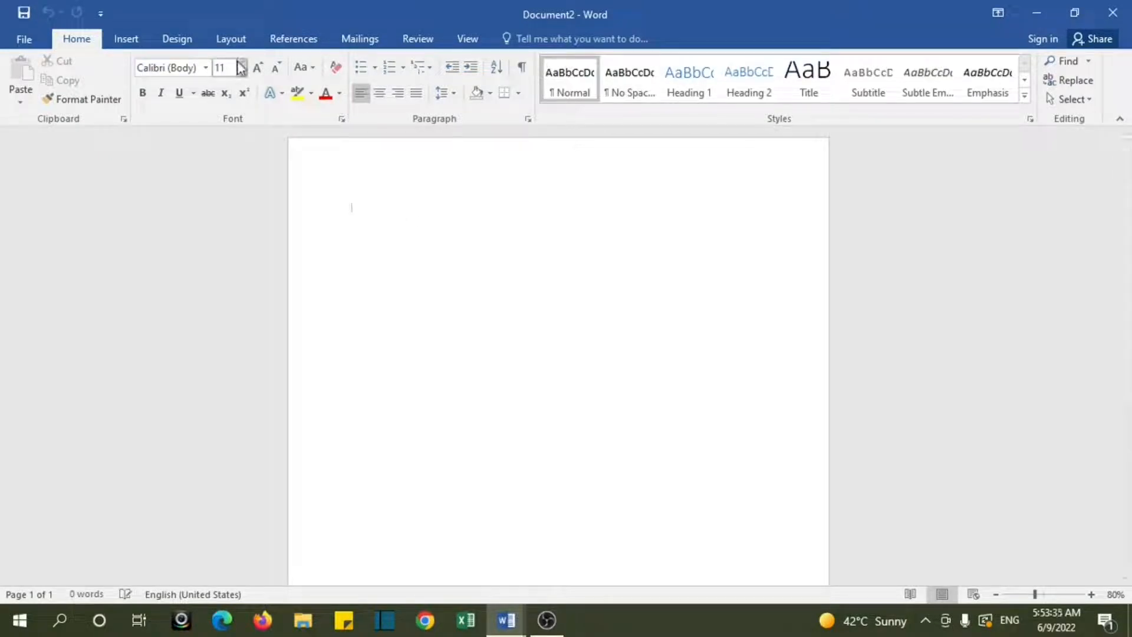
Step: Try a top margin of 0.9" in the custom margin settings, restore it to 1" and discard the dialog
click(233, 43)
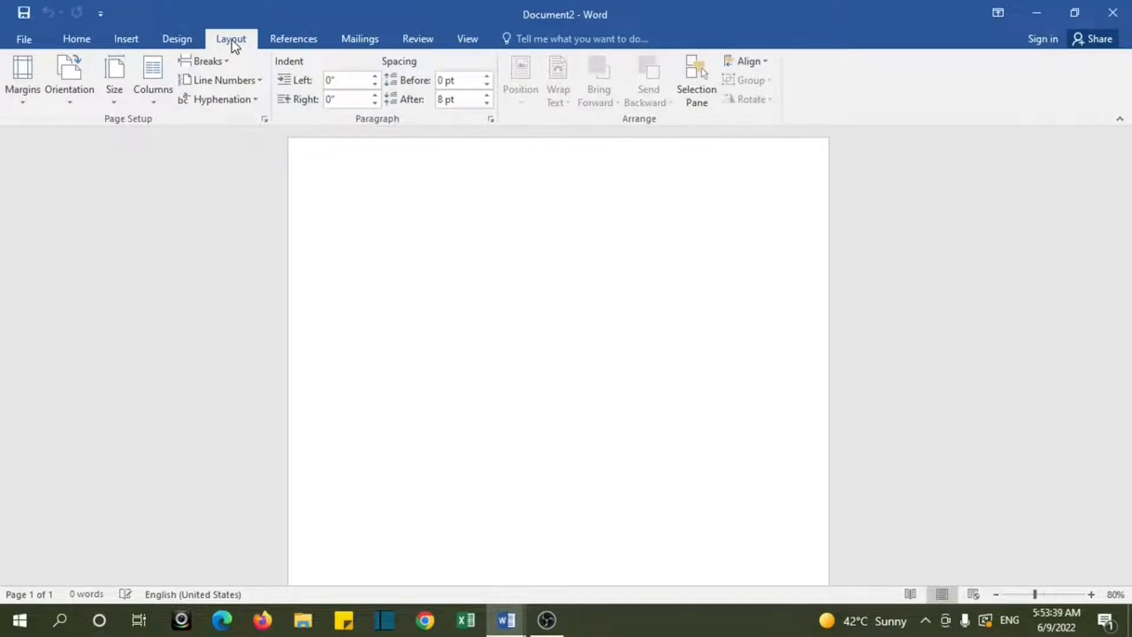
click(22, 105)
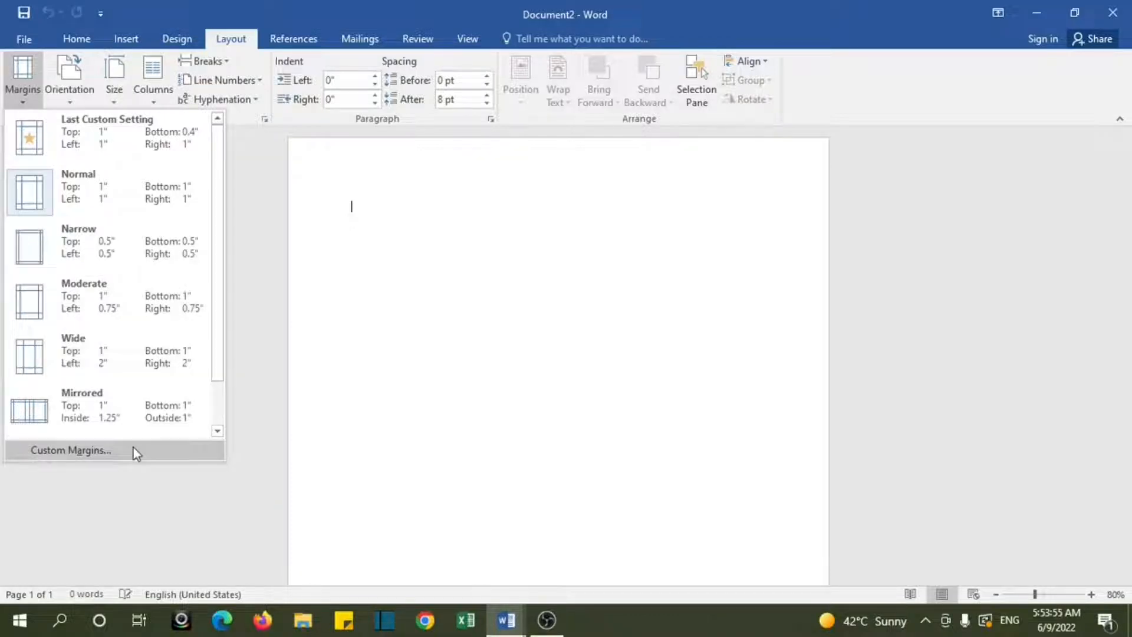
click(118, 451)
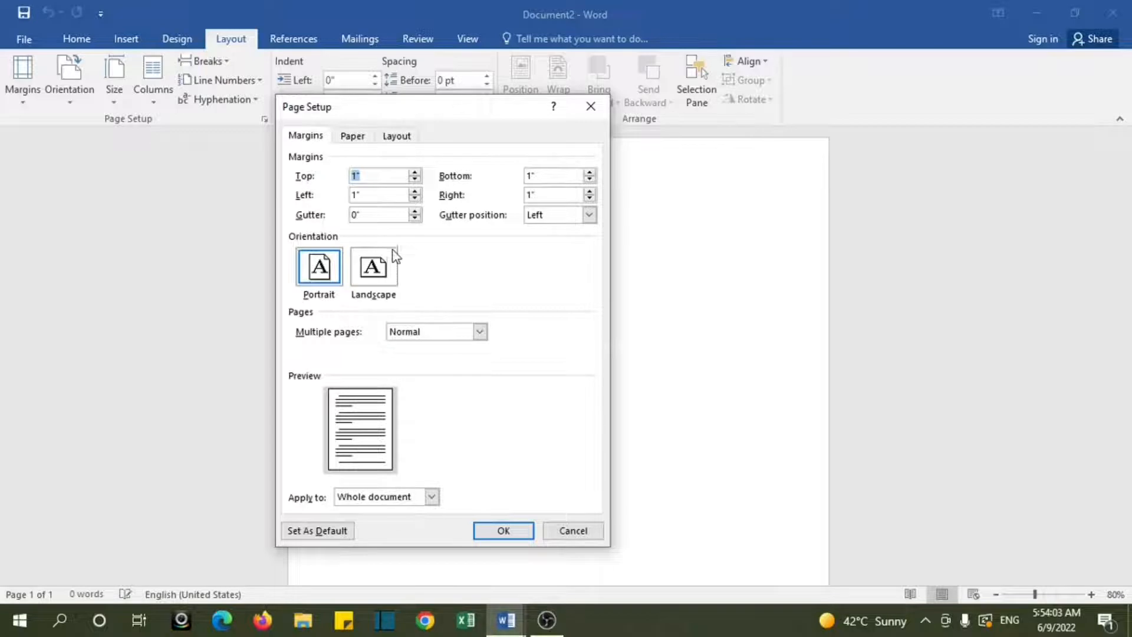
click(415, 180)
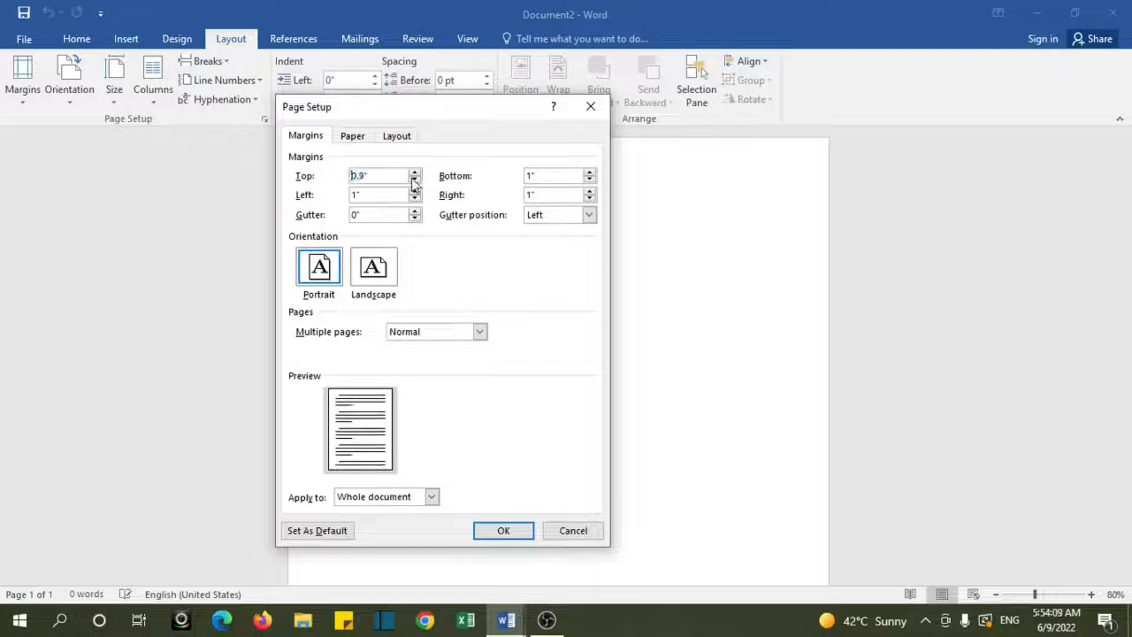
click(415, 173)
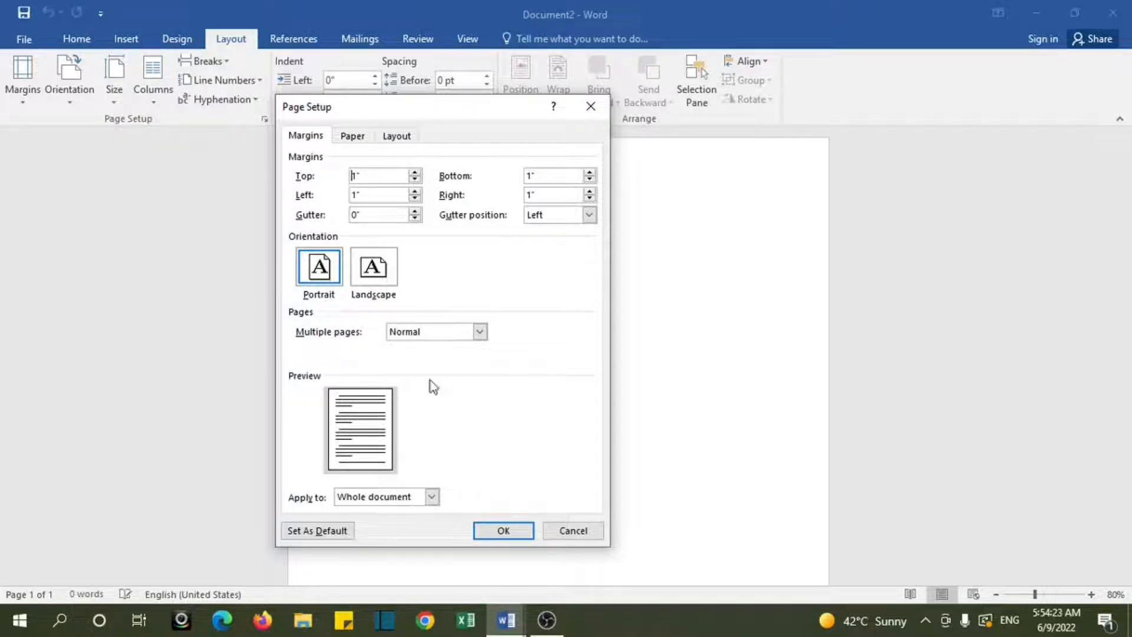
click(565, 534)
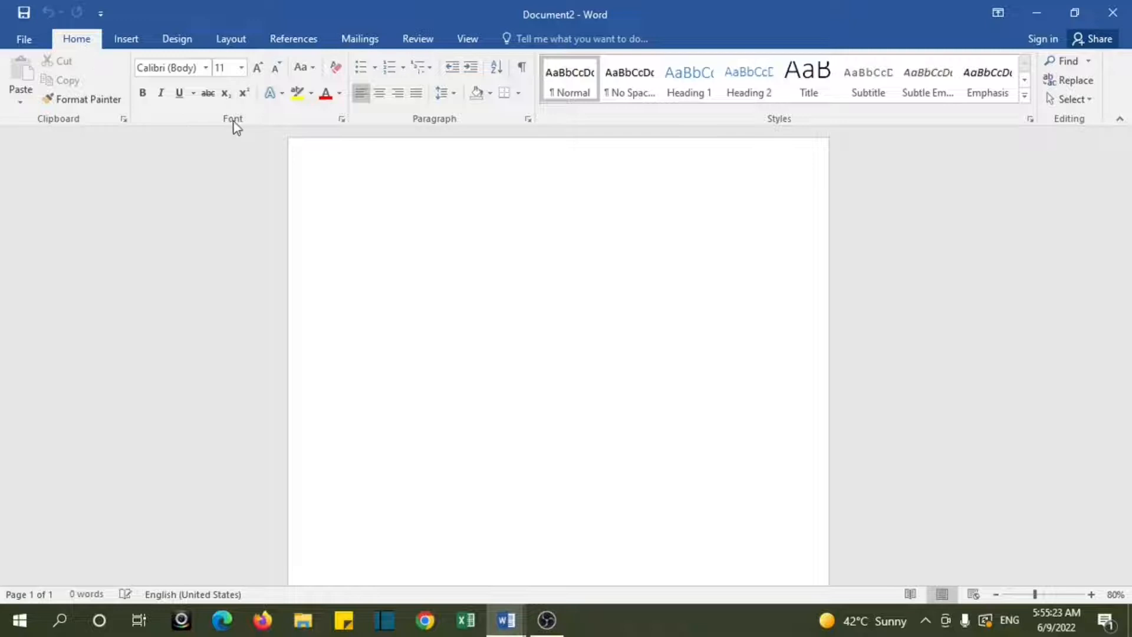
Step: Look through the available fonts and font sizes without choosing any of them
click(206, 68)
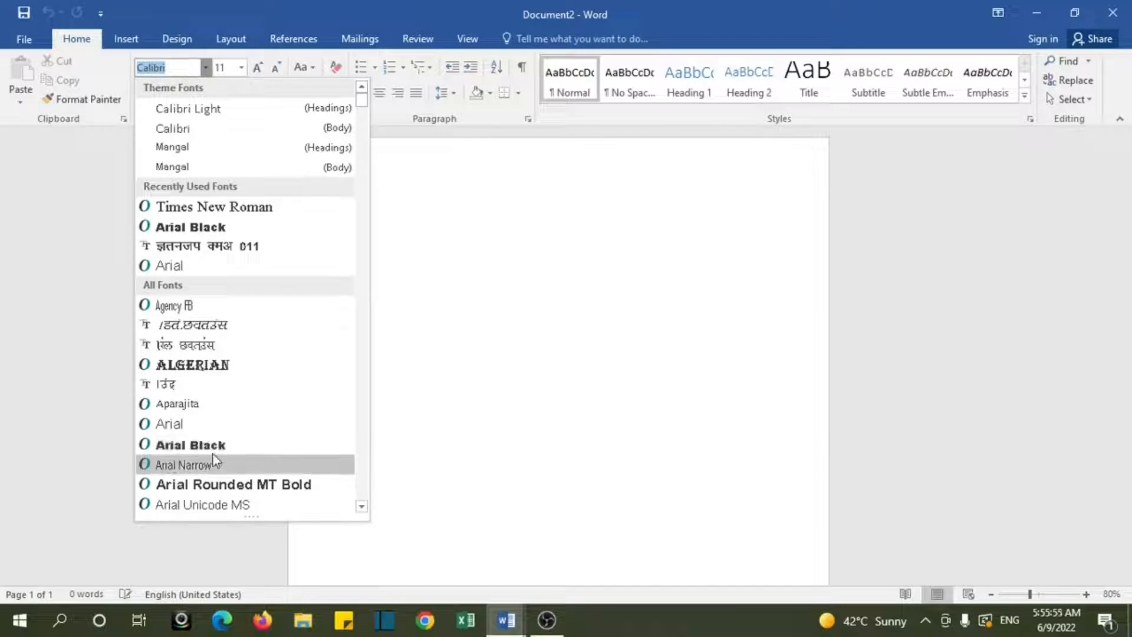
click(361, 506)
click(362, 506)
click(361, 507)
click(362, 506)
click(361, 506)
click(362, 506)
click(361, 506)
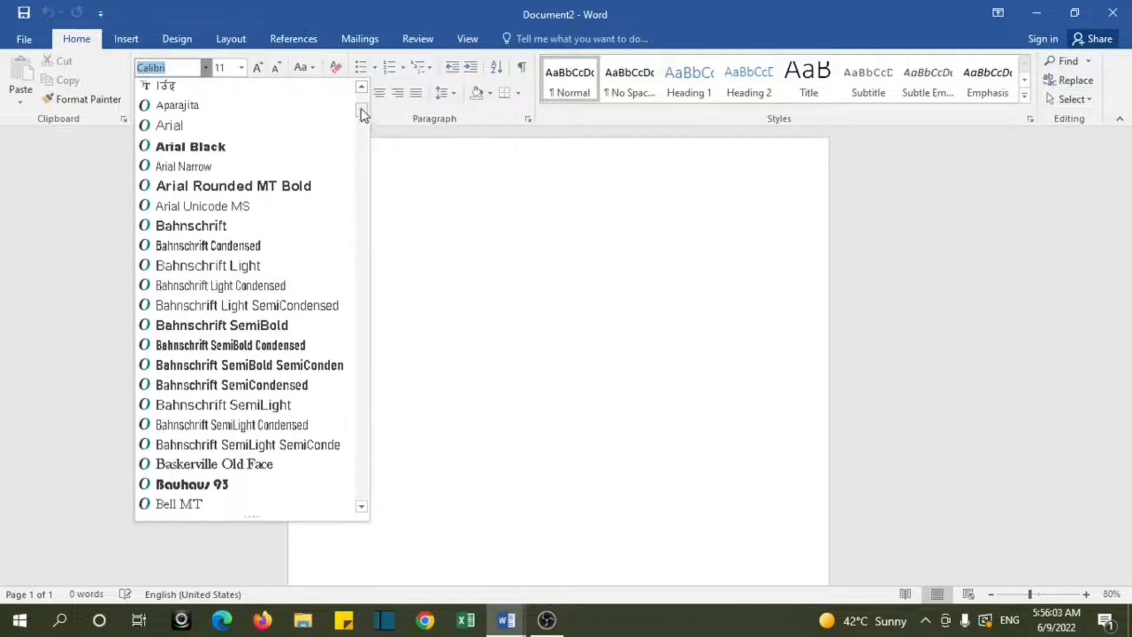
drag(362, 108, 364, 101)
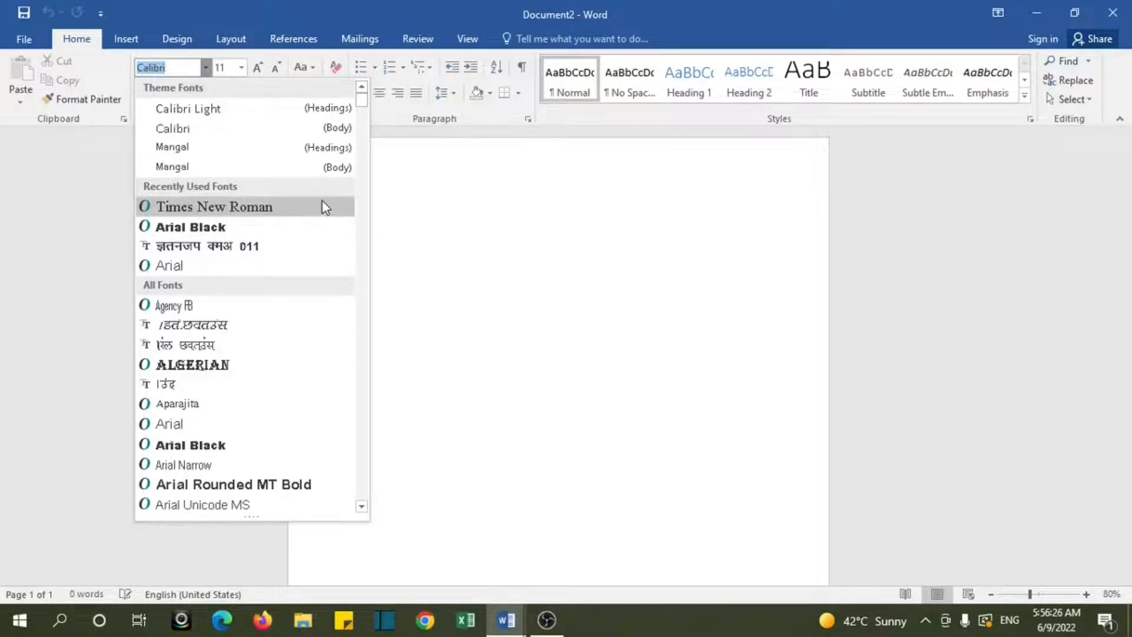
click(417, 197)
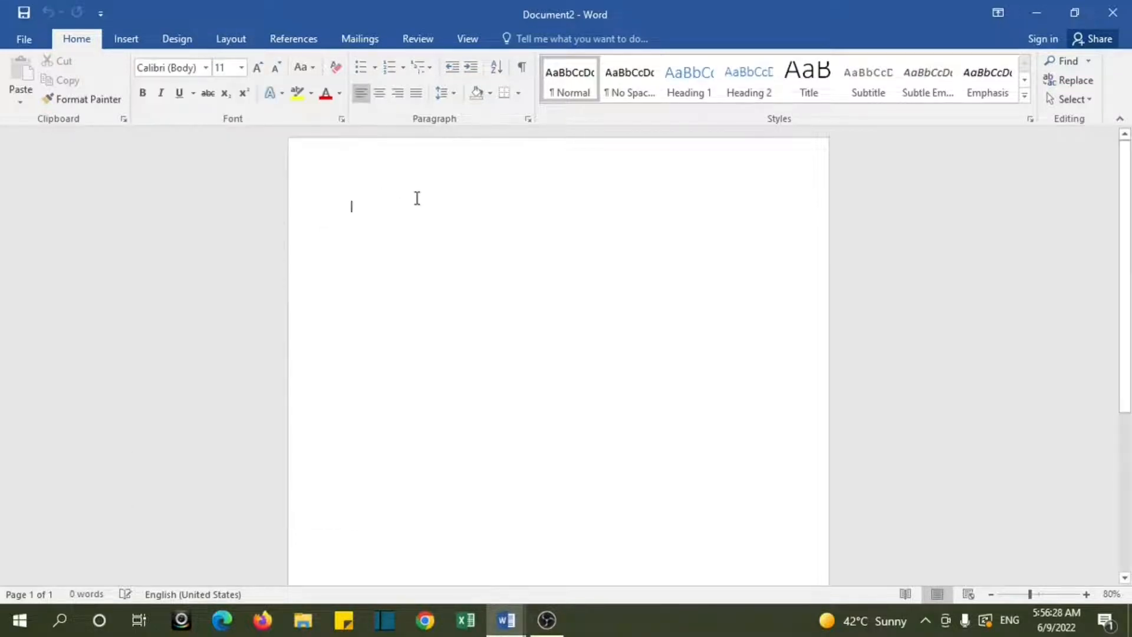
click(243, 68)
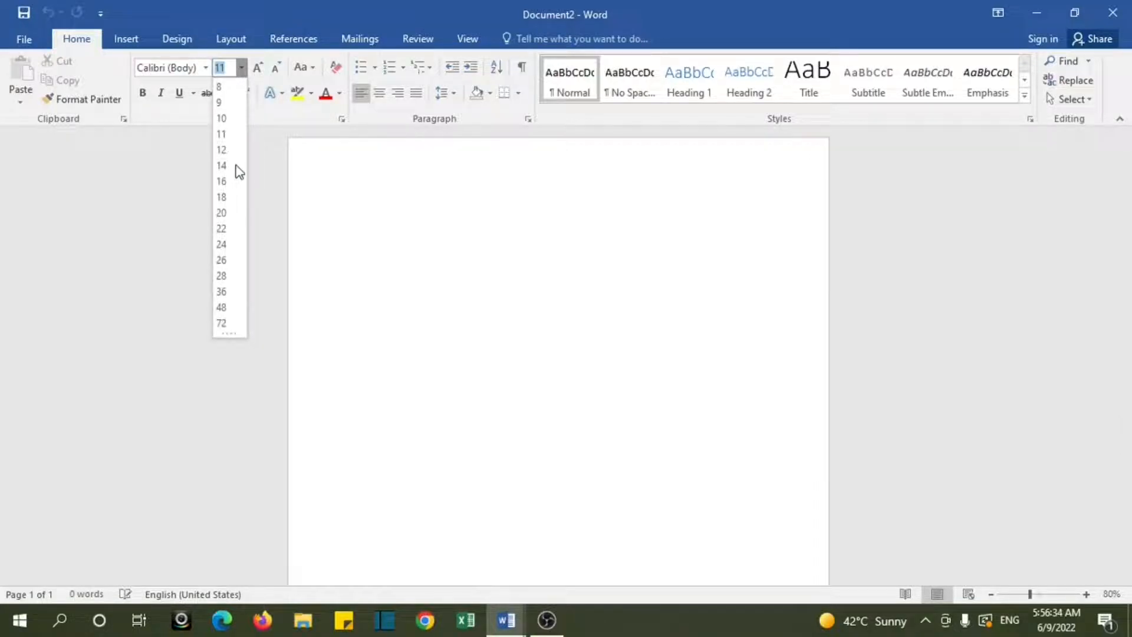
click(355, 202)
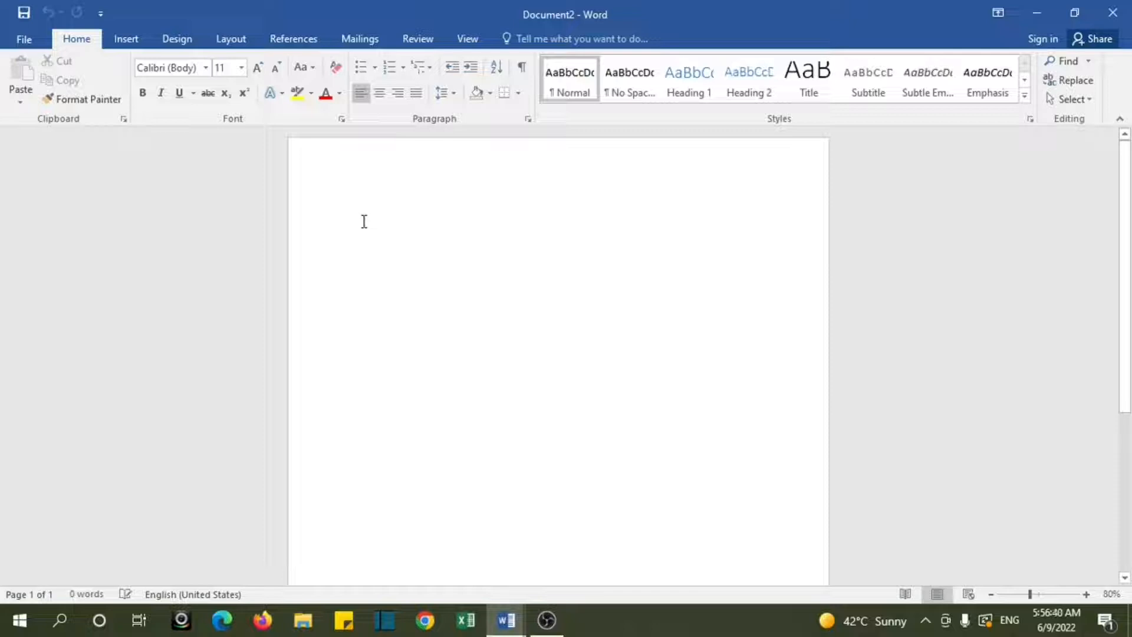
Step: Generate sample text at the start of the document with =rand(1,2)
double_click(364, 221)
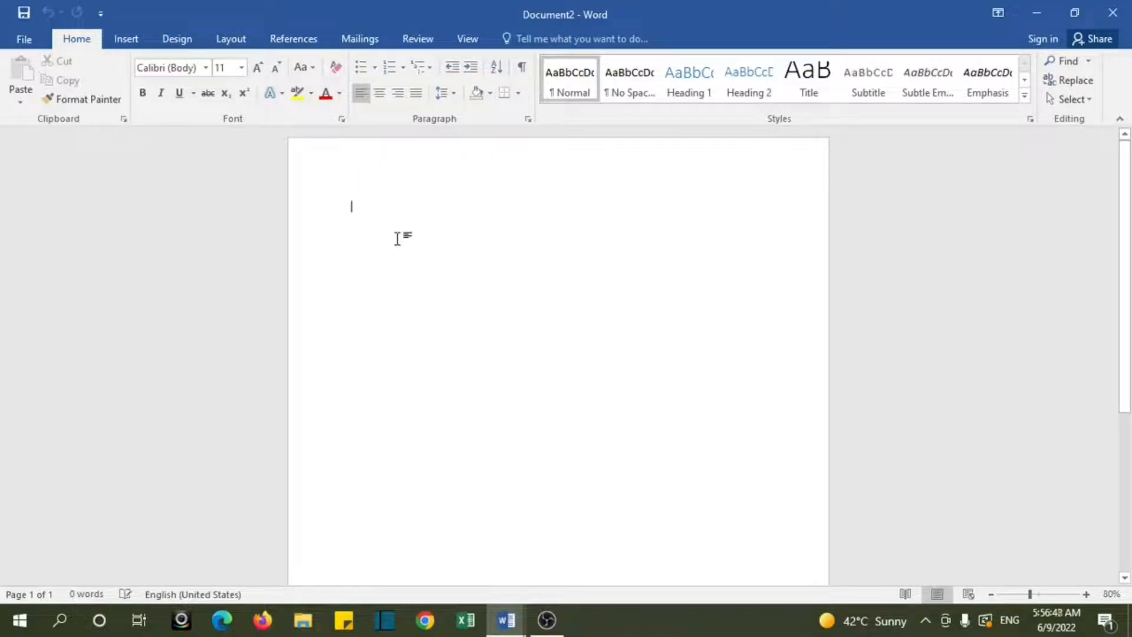
text(=rand)
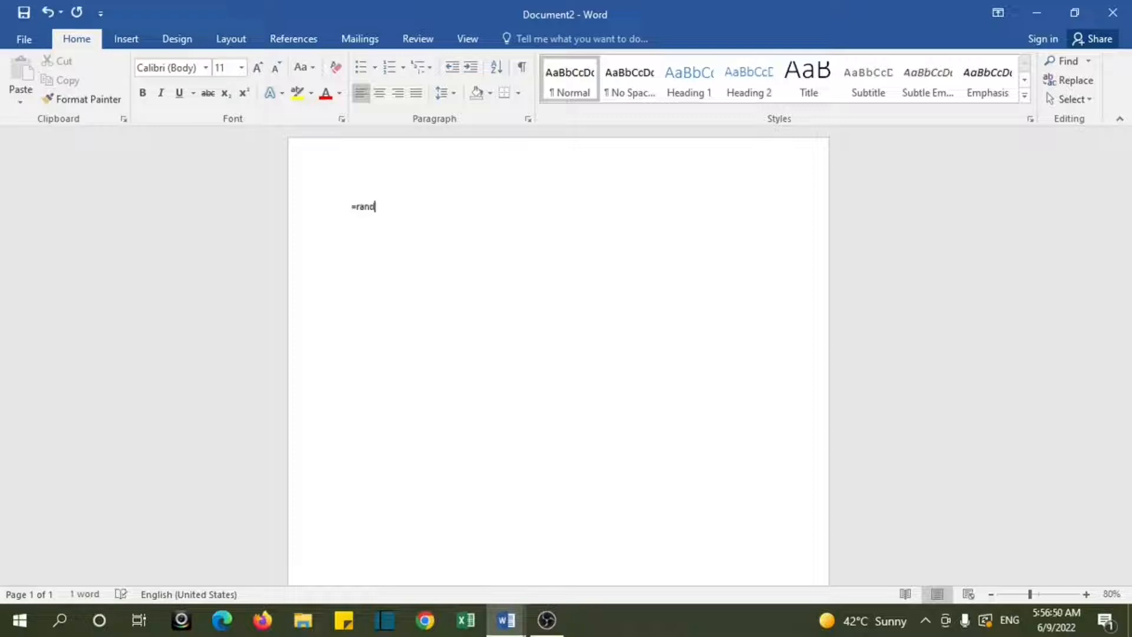
text((1,2))
key(Return)
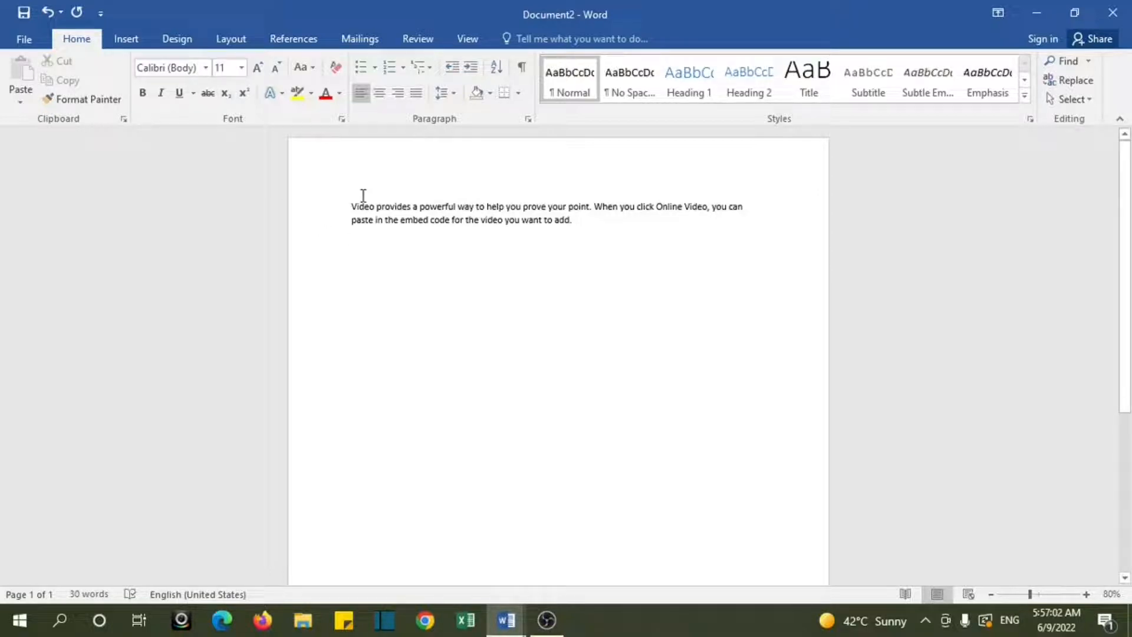
Step: Set the font of the whole sample paragraph to Times New Roman, comparing it with Calibri (Body)
drag(351, 202, 602, 222)
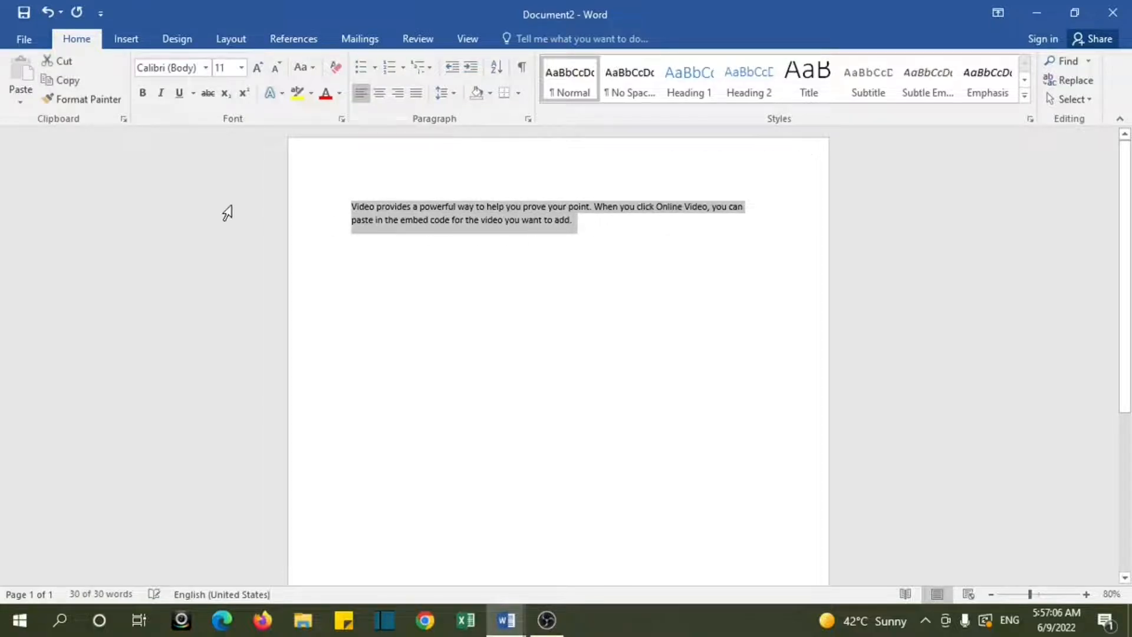
click(206, 68)
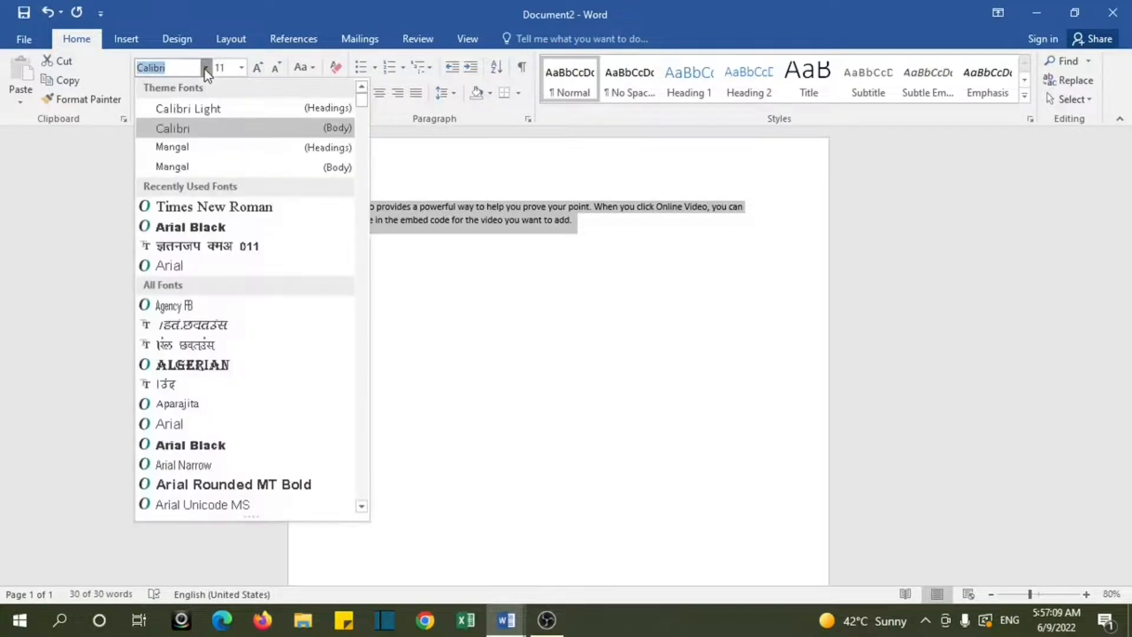
click(230, 210)
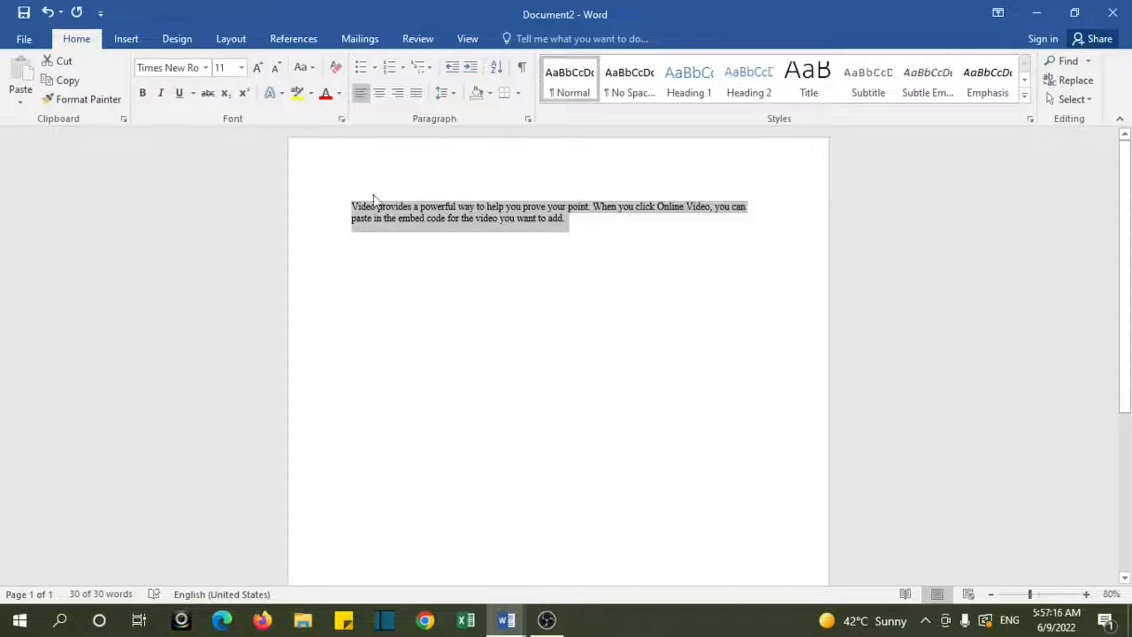
click(205, 67)
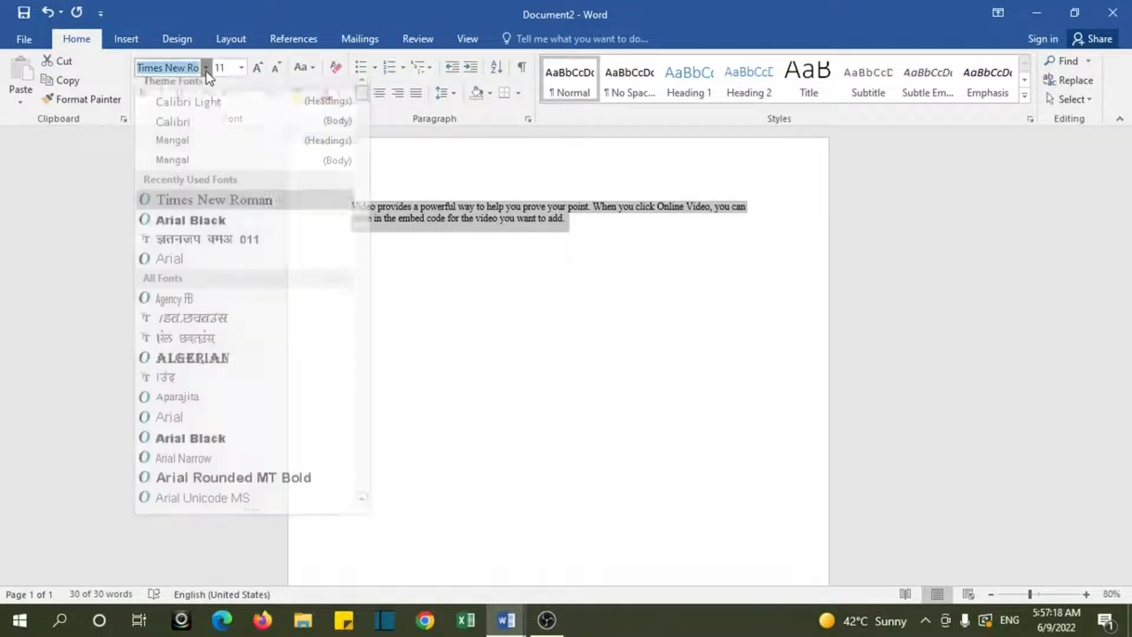
click(184, 130)
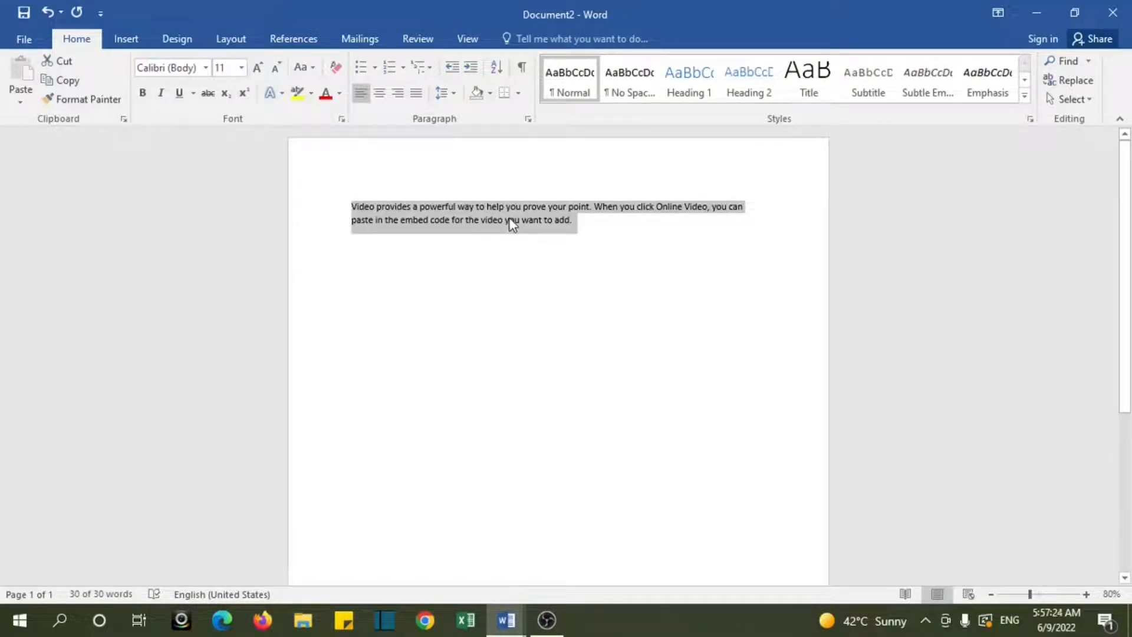
click(206, 67)
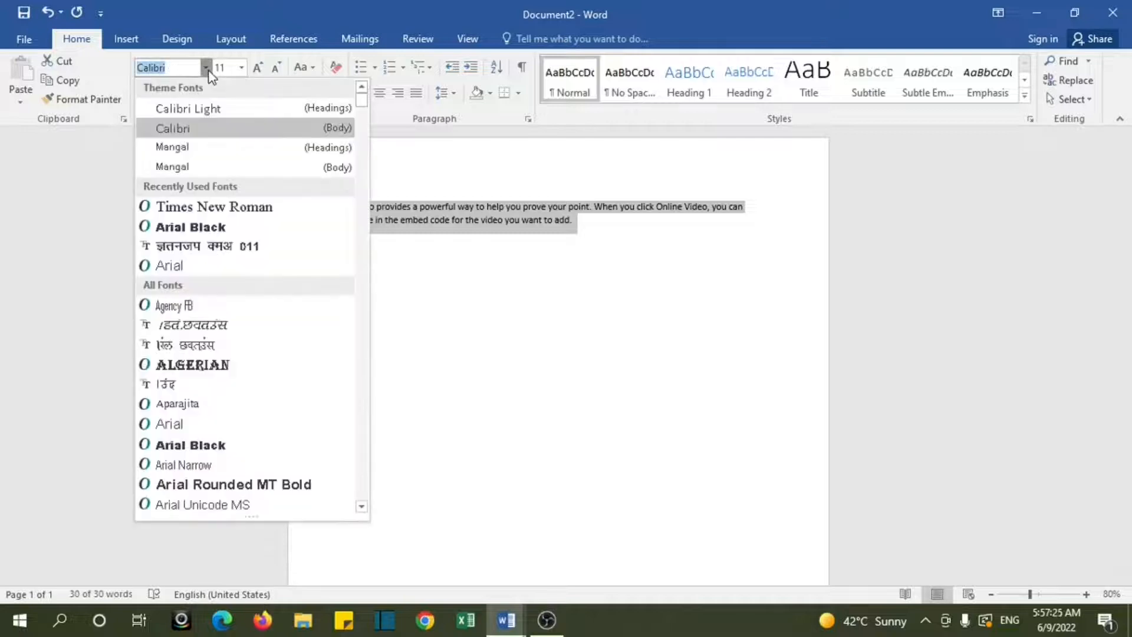
click(210, 206)
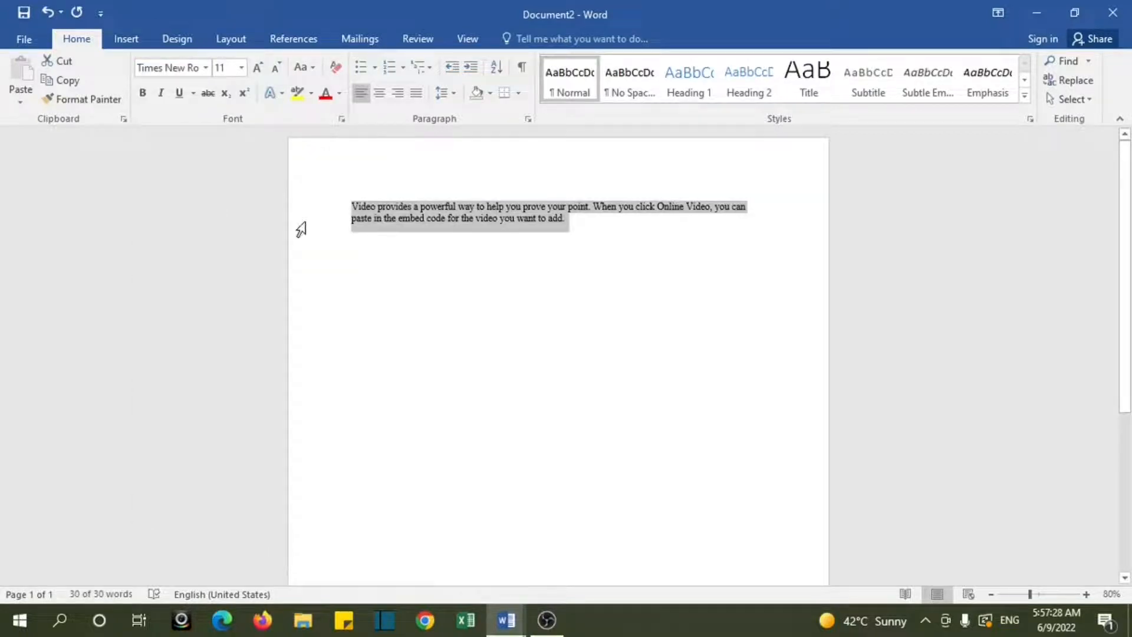
Step: Preview font size 14 on the selected paragraph without applying it, and try bold formatting, removing it again
click(242, 68)
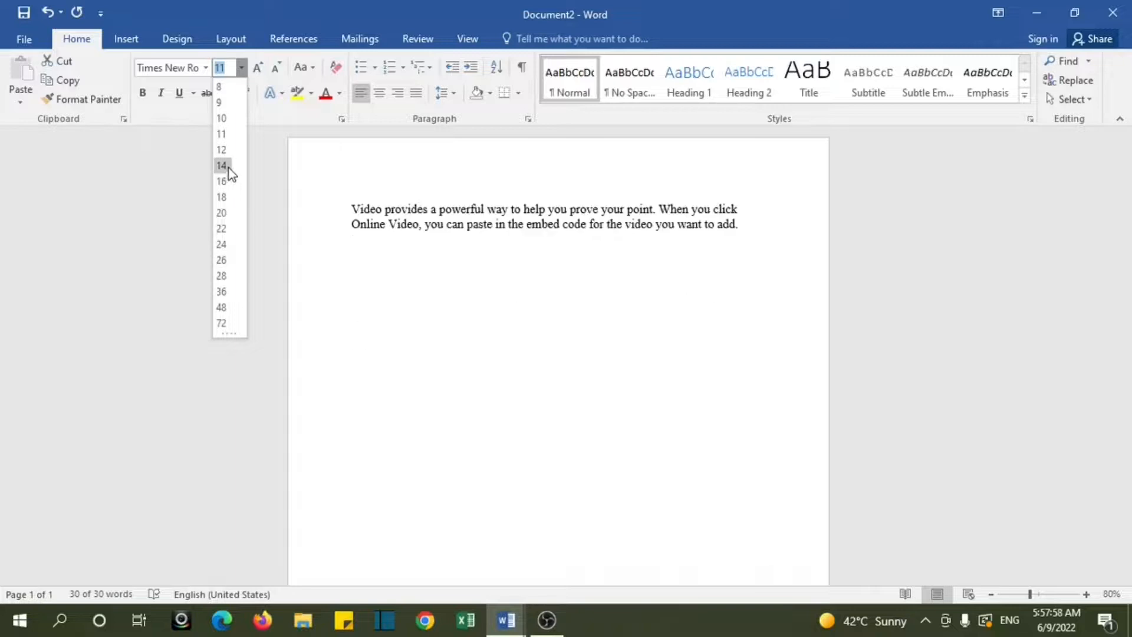
click(419, 329)
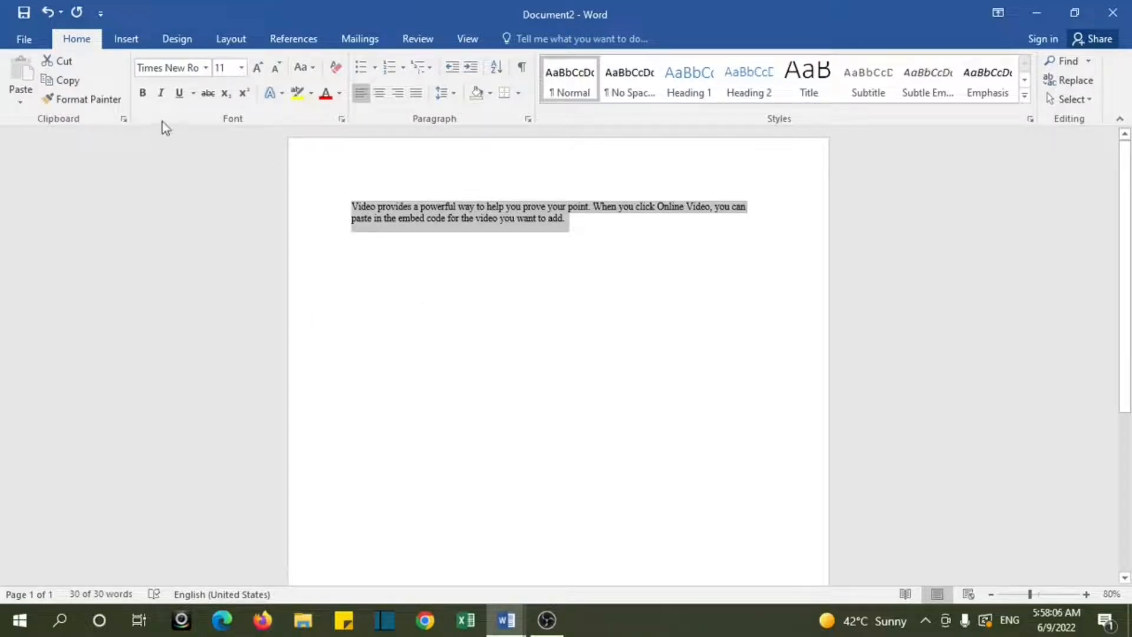
click(143, 93)
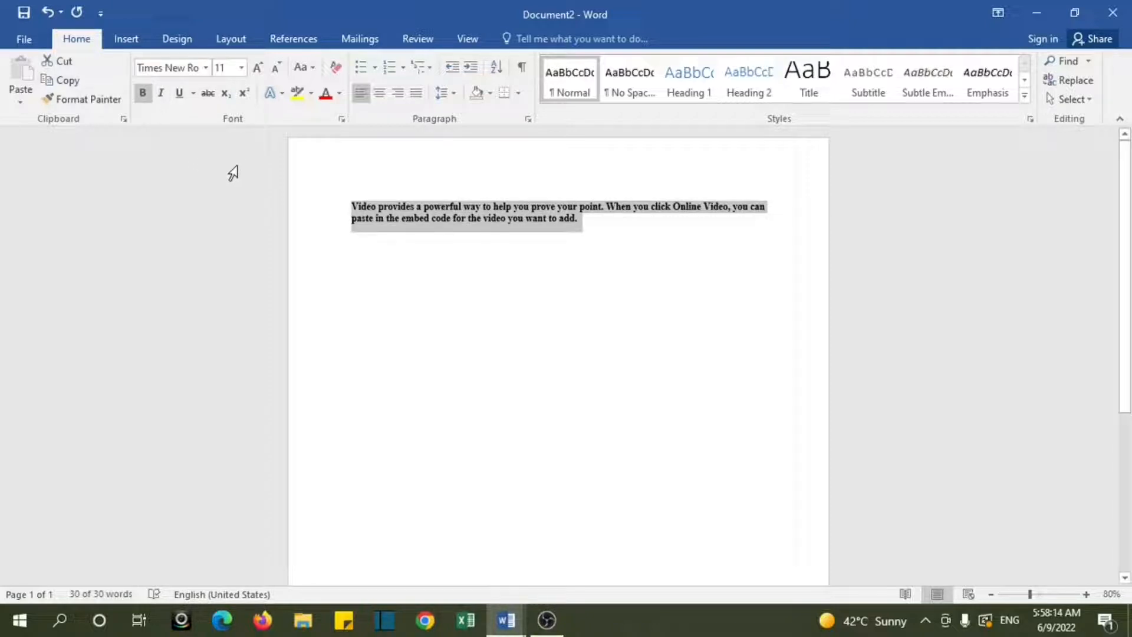
click(144, 96)
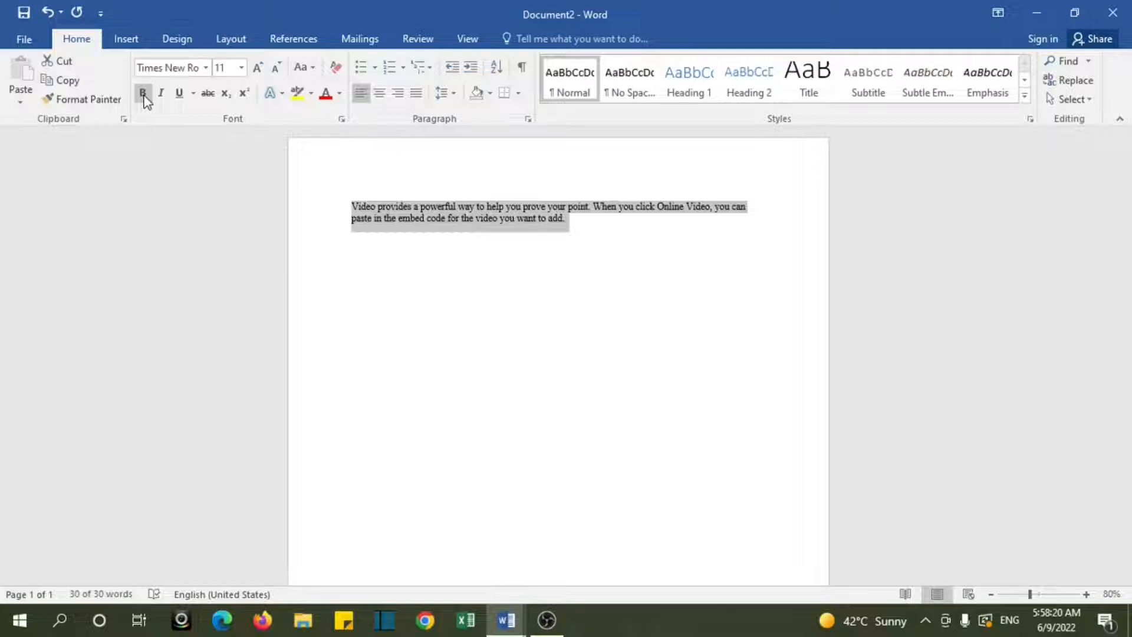
click(143, 94)
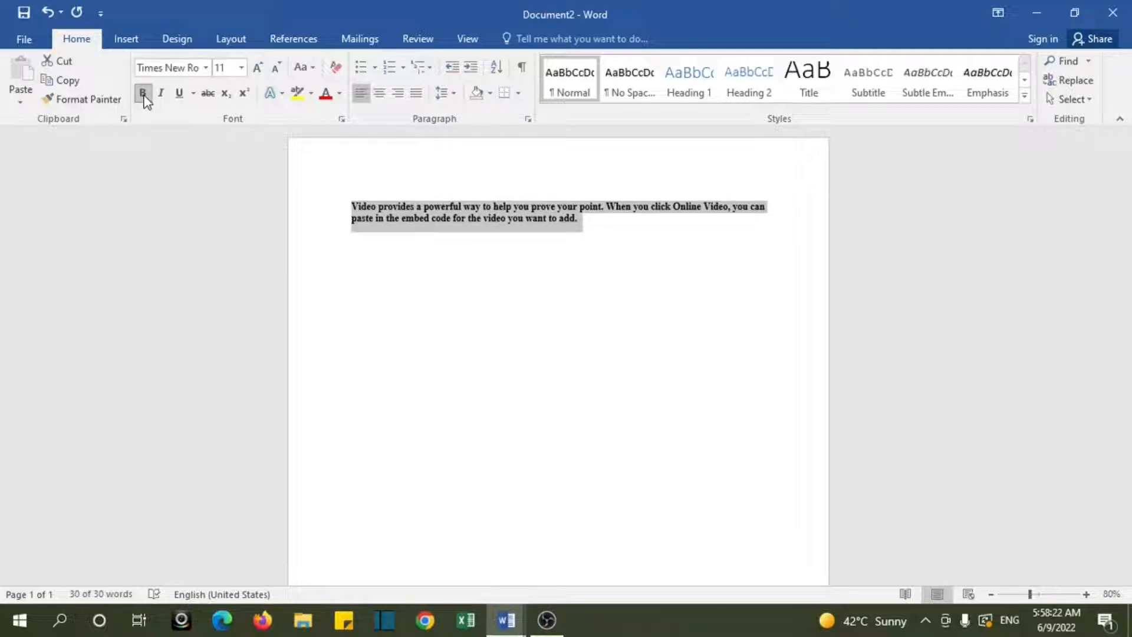
click(143, 94)
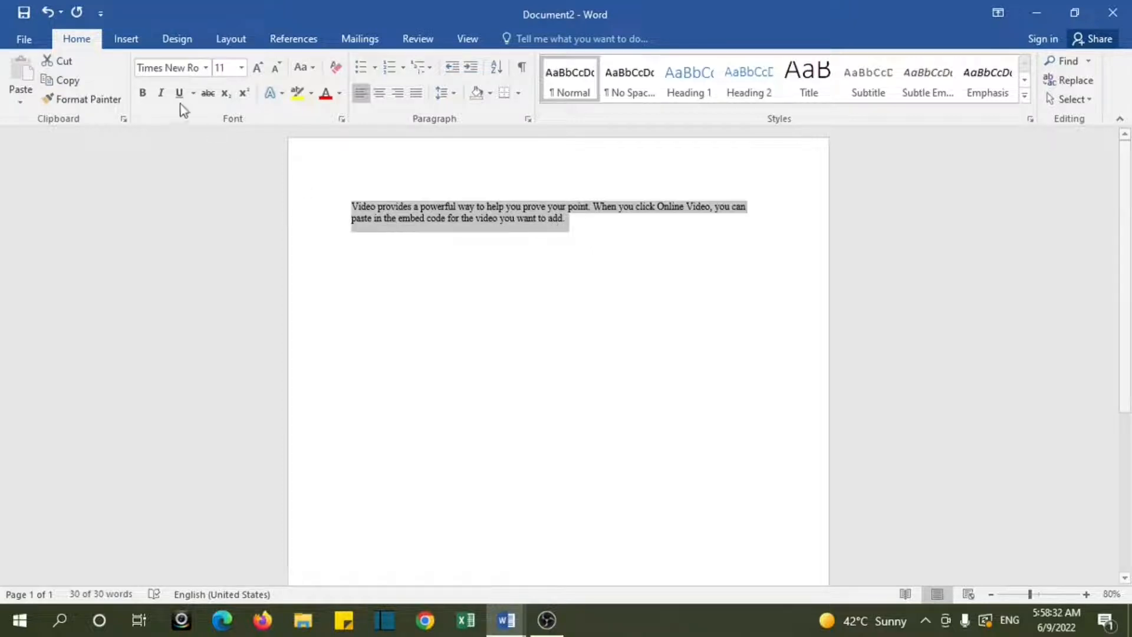
Step: Try italic formatting on the selected paragraph twice, removing it each time
click(159, 94)
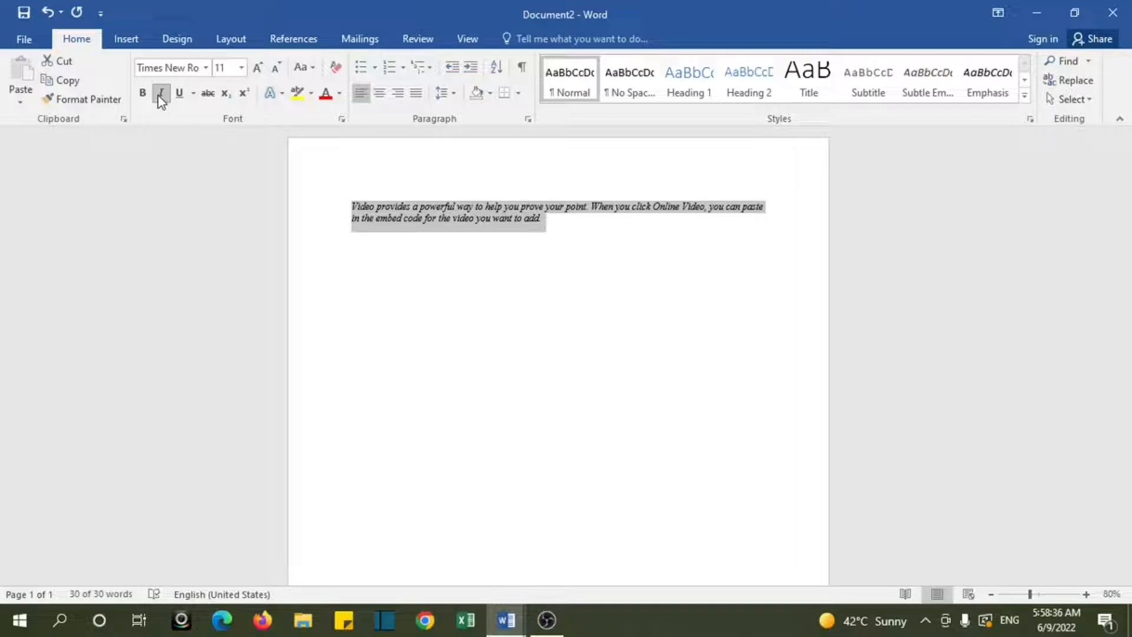
click(161, 97)
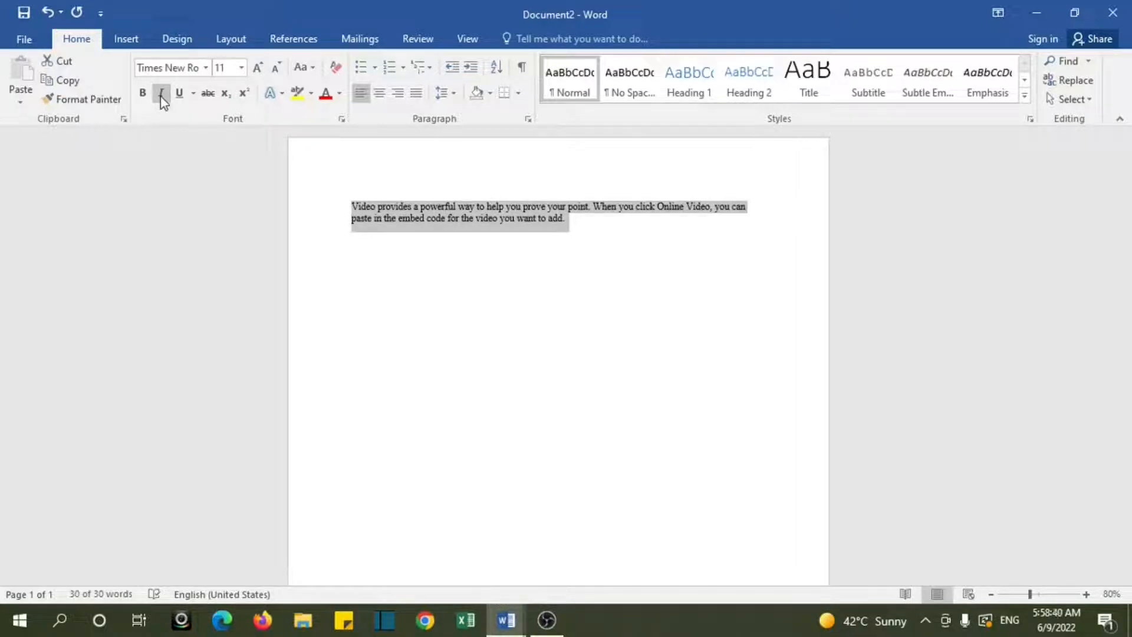
click(160, 96)
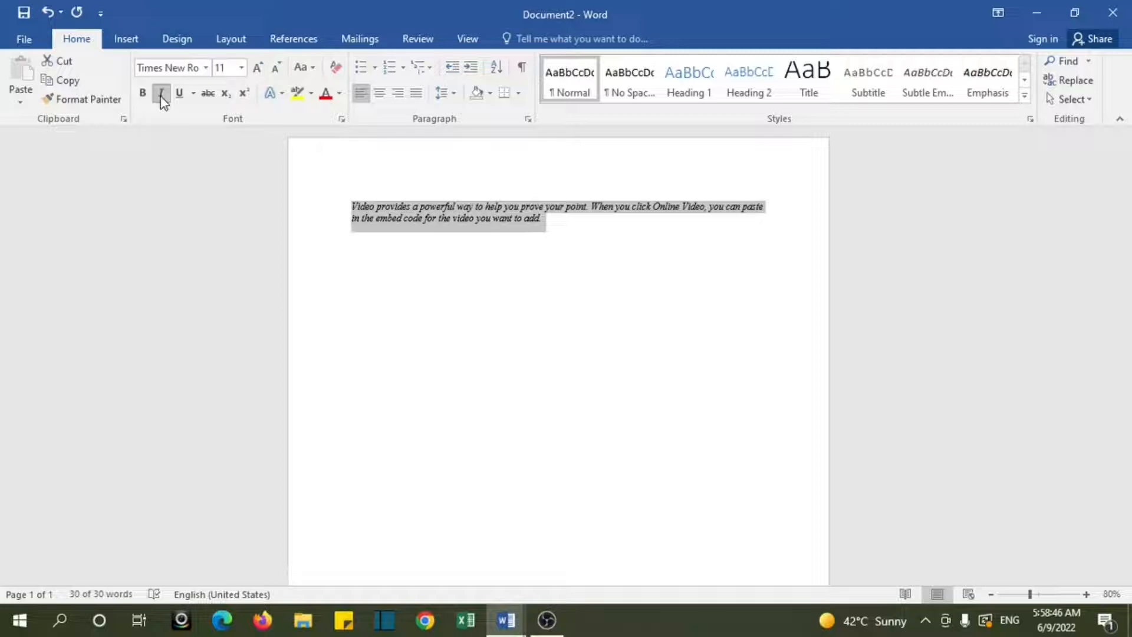
click(161, 97)
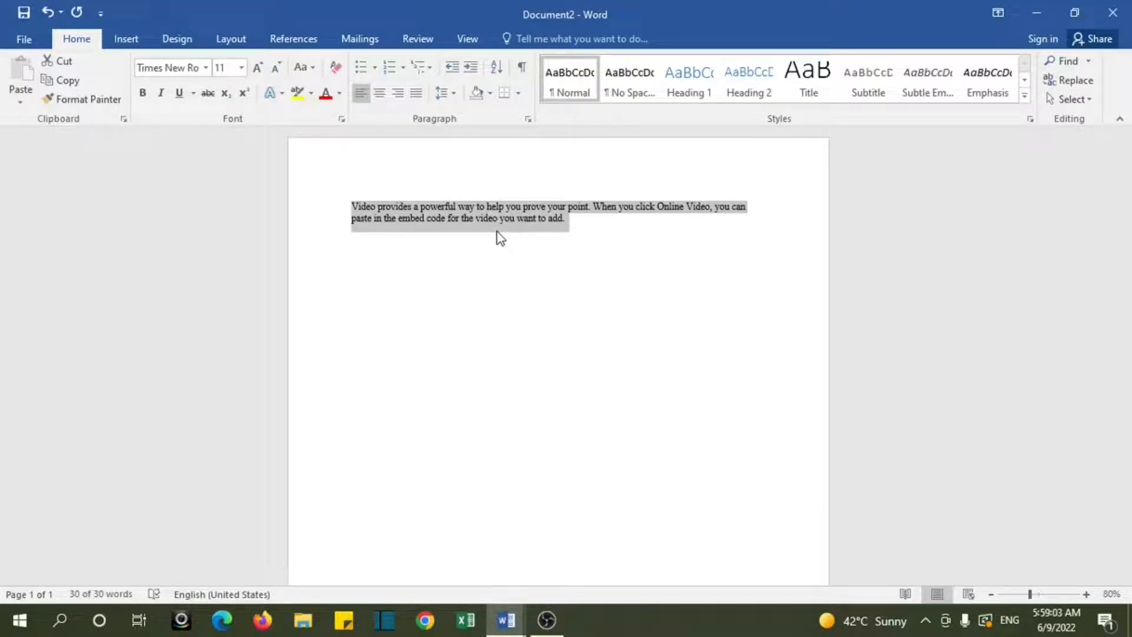
Step: Underline the whole sample paragraph
click(181, 98)
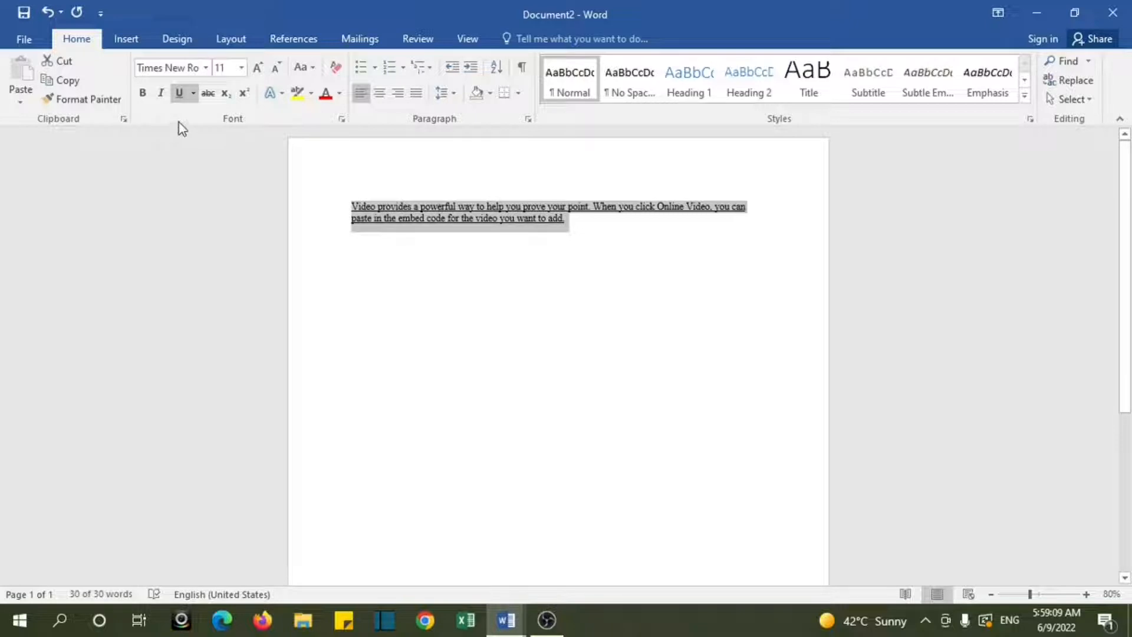
Step: Remove the underline from the whole sample paragraph, then toggle underlining on and off once more
click(178, 97)
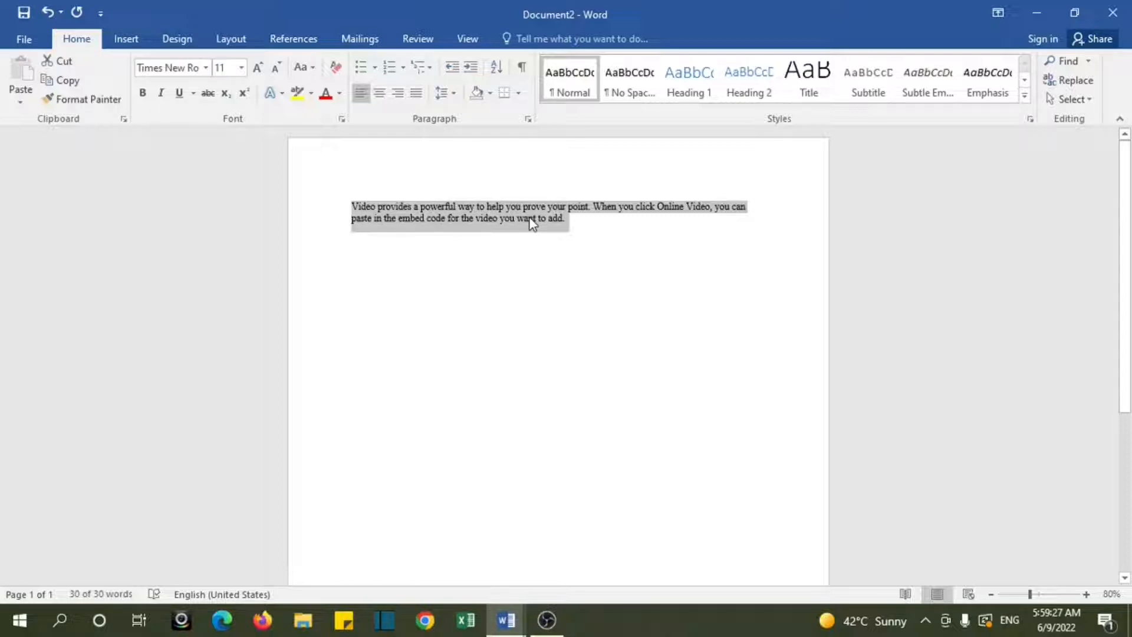
key(ctrl+u)
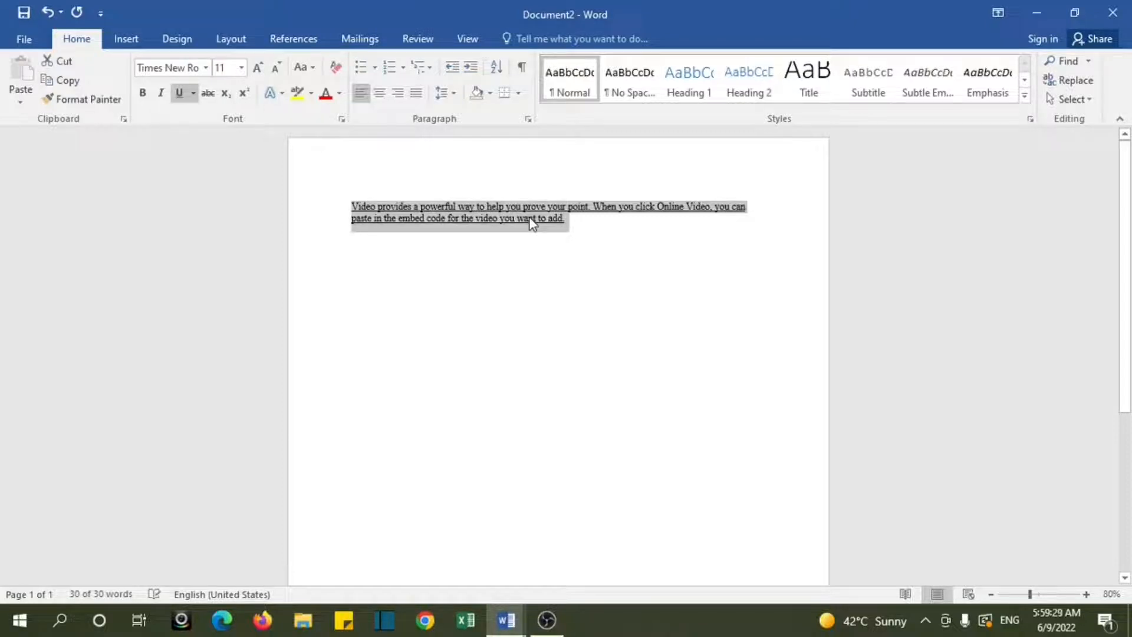
key(ctrl+u)
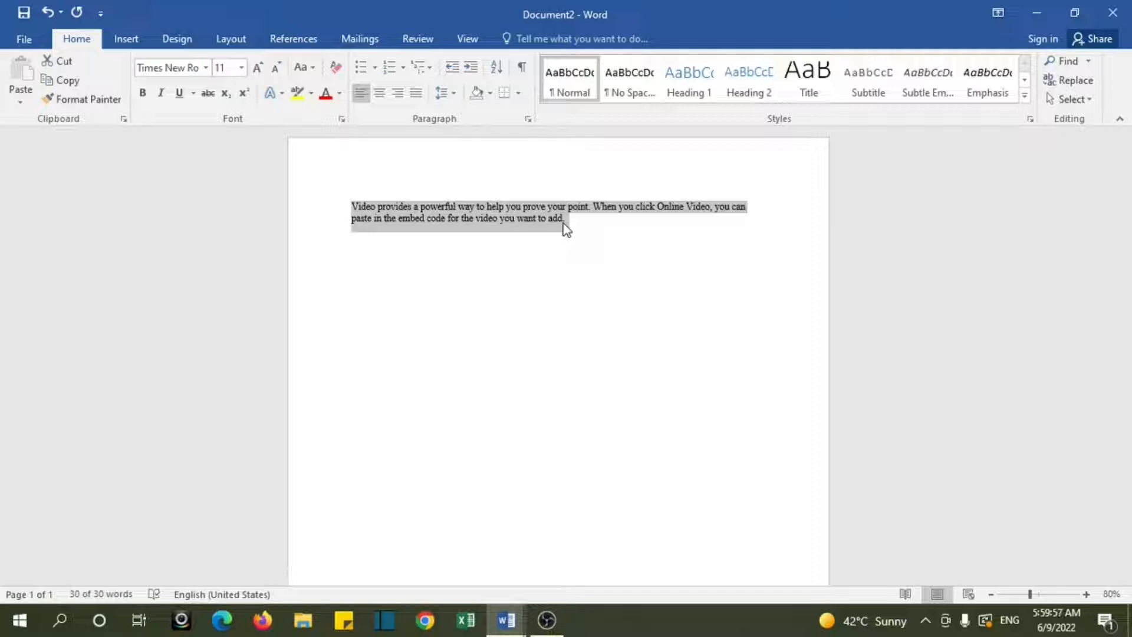
Step: Delete the selected paragraph and restore it, then cut it to the clipboard and undo the cut
key(Delete)
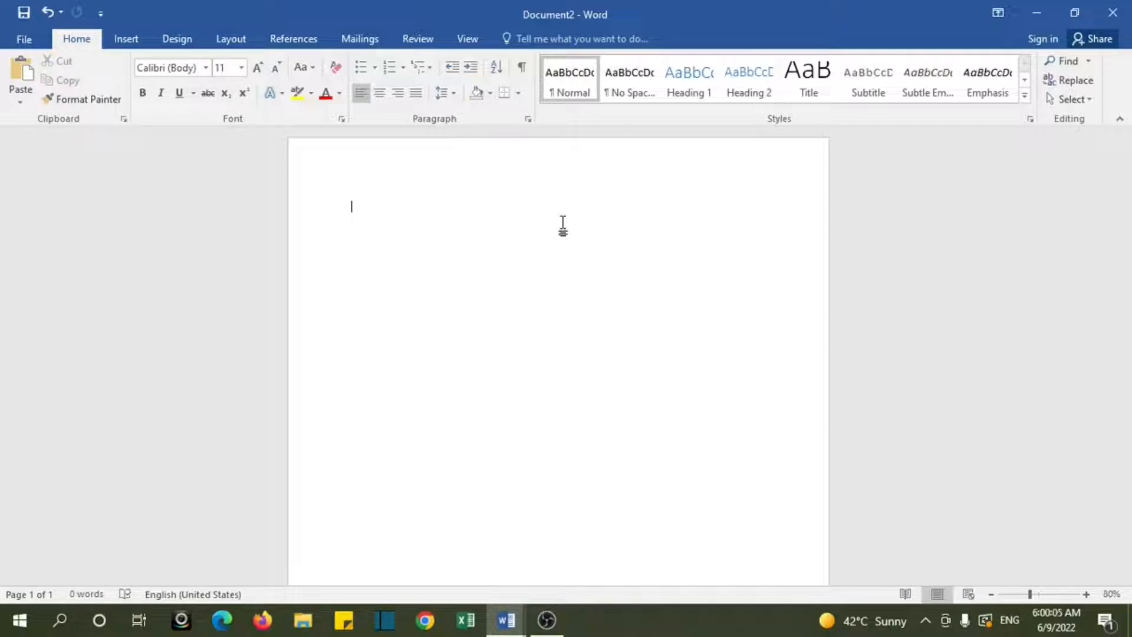
key(ctrl+z)
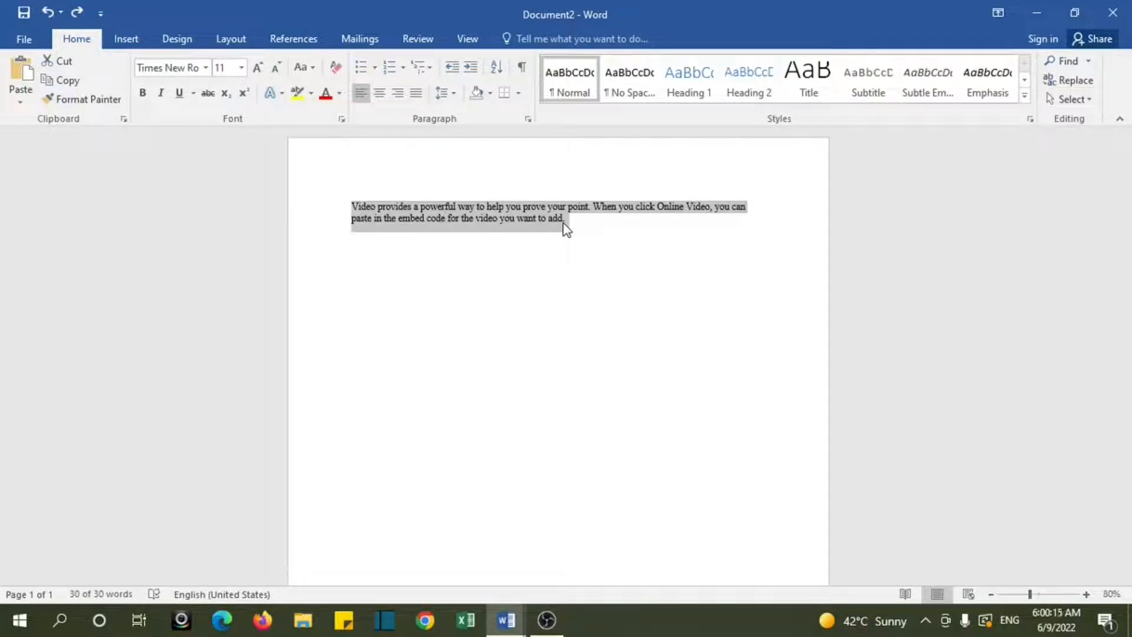
click(65, 69)
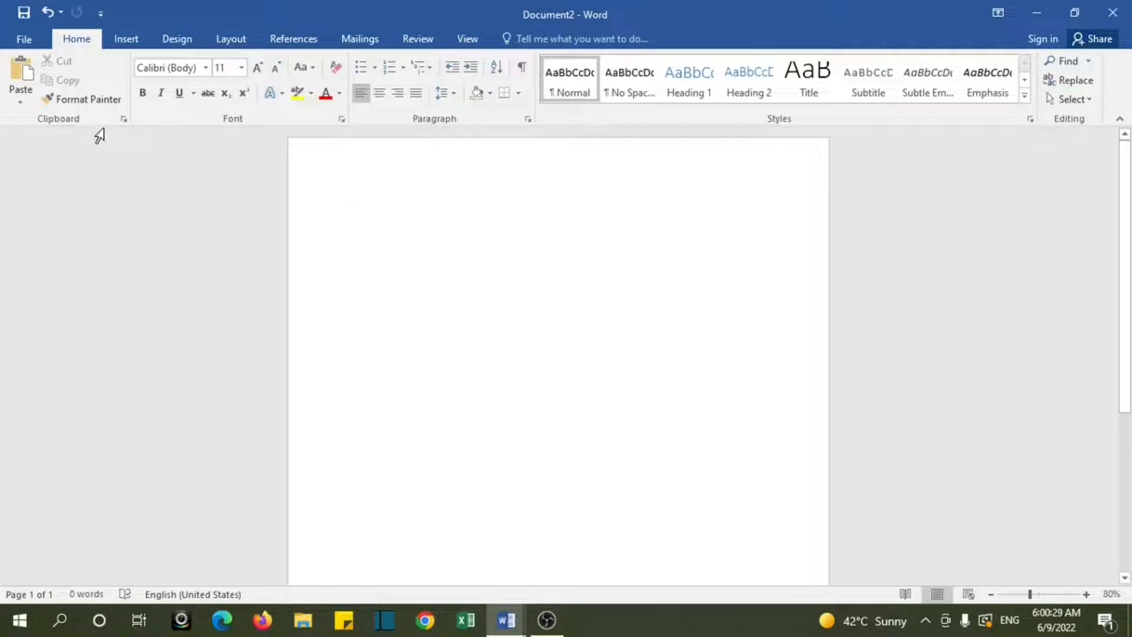
click(48, 12)
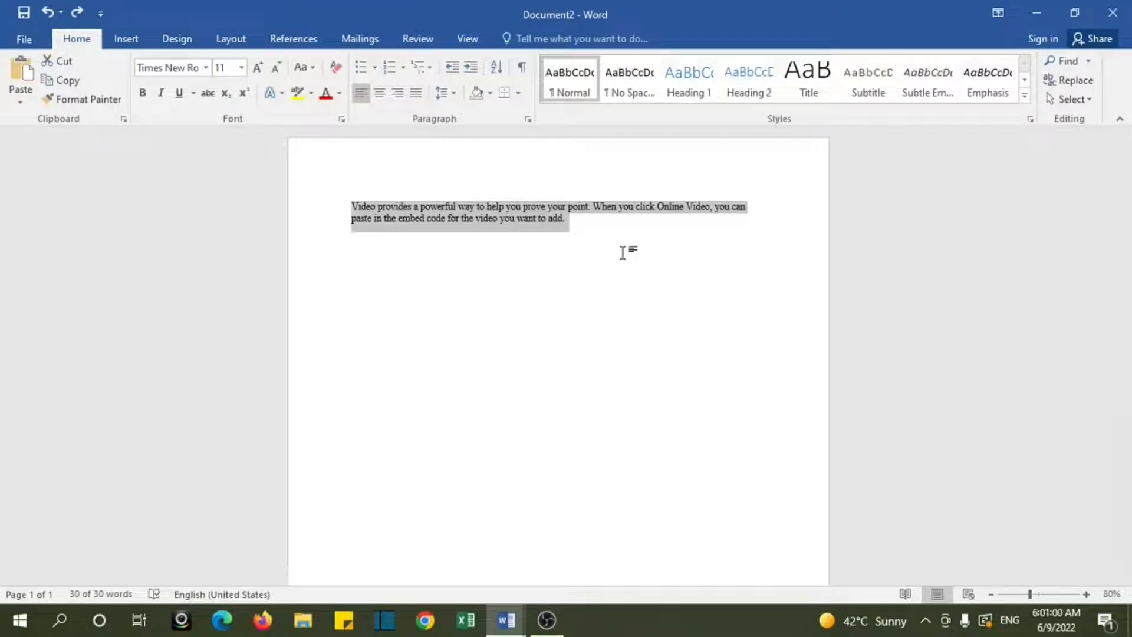
Step: Paste two copies of the sample paragraph below the original
click(586, 234)
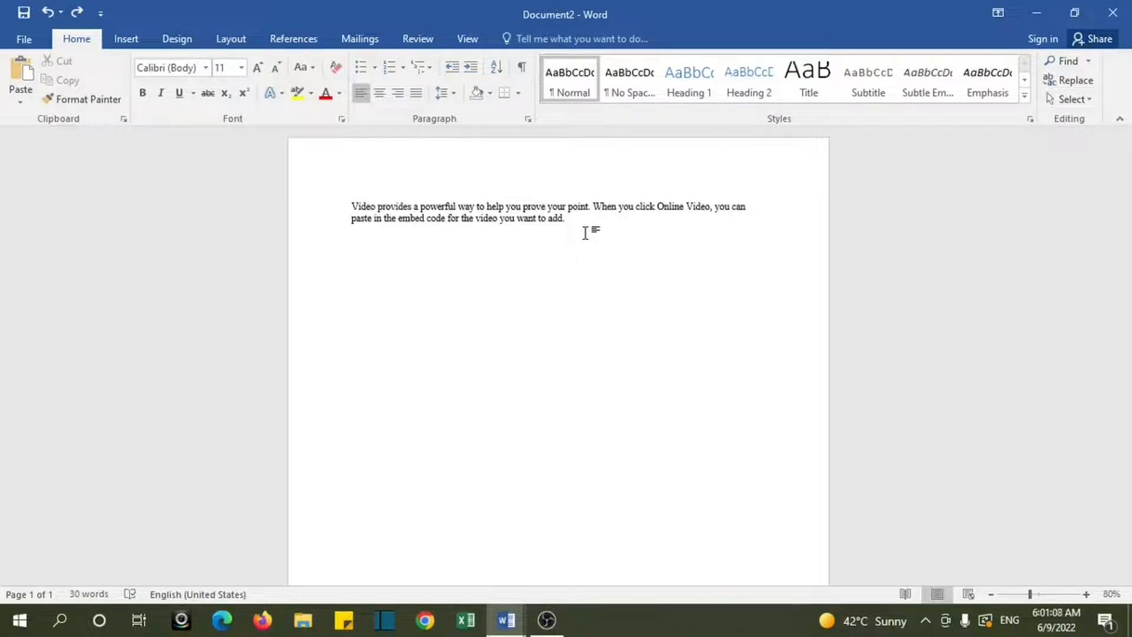
key(ctrl+v)
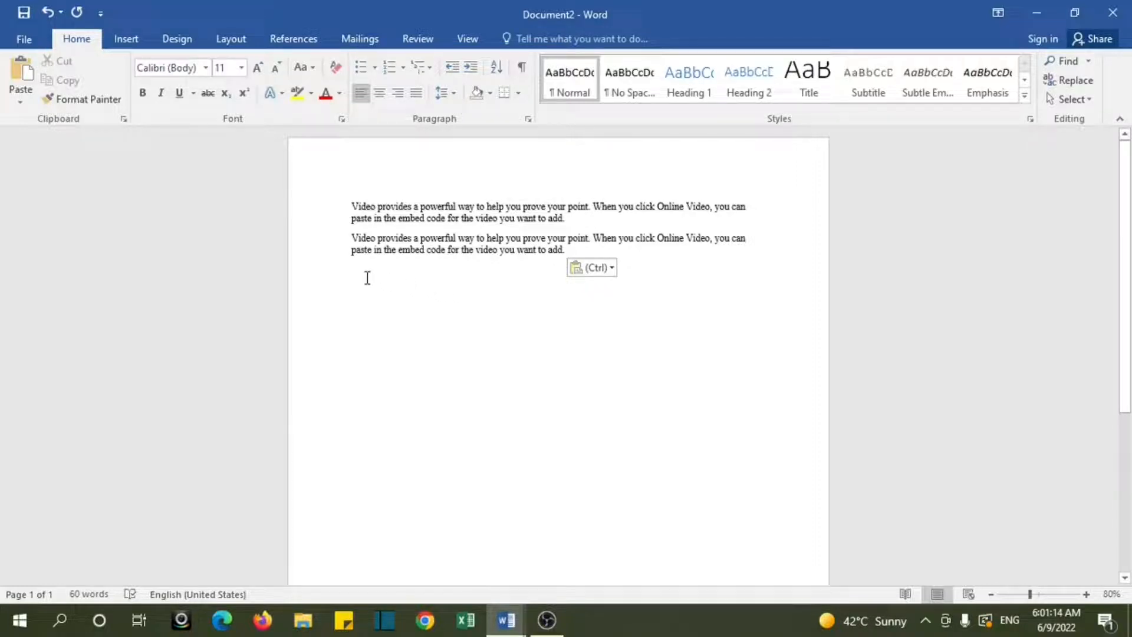
click(21, 79)
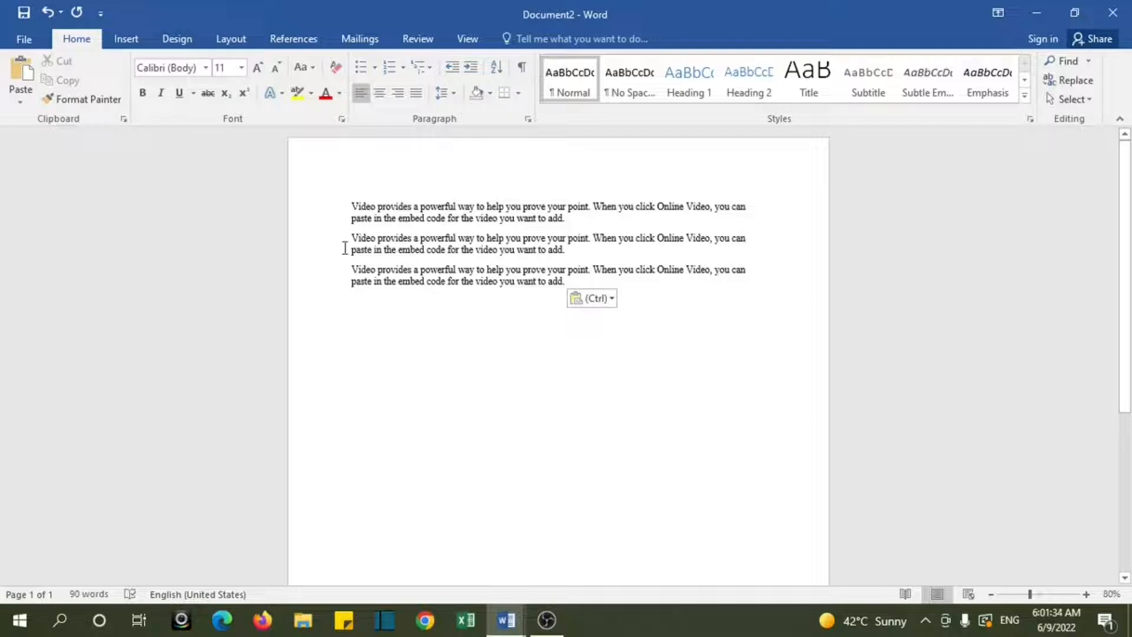
Step: Select all three paragraphs and try centred, right and justified alignment, returning them to left alignment
drag(352, 206, 533, 292)
click(534, 295)
drag(352, 205, 556, 298)
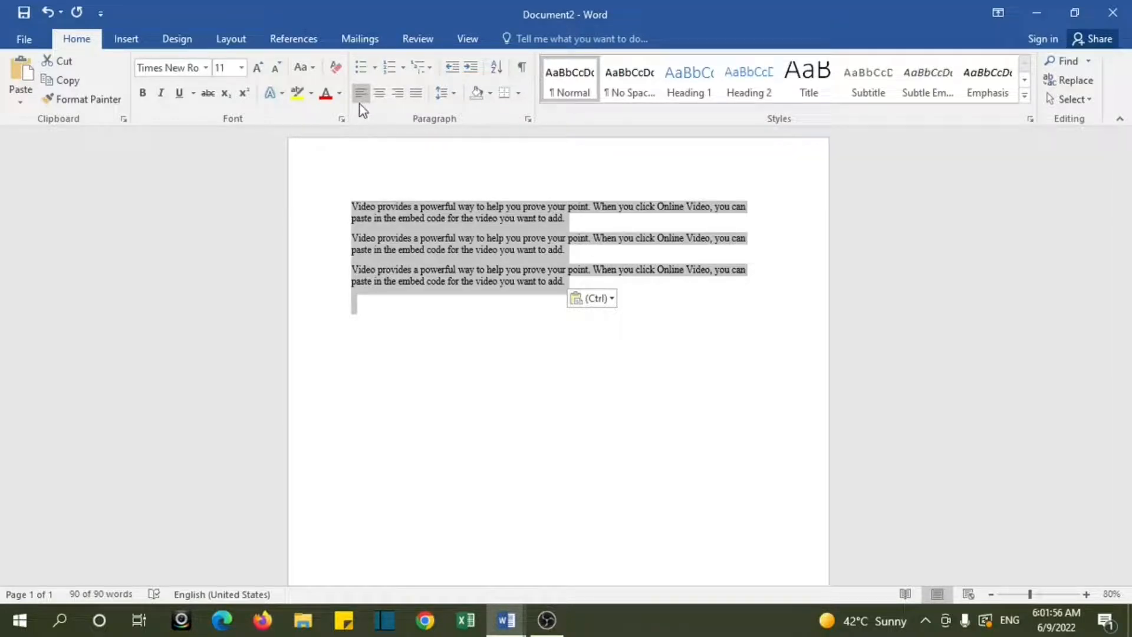
click(377, 98)
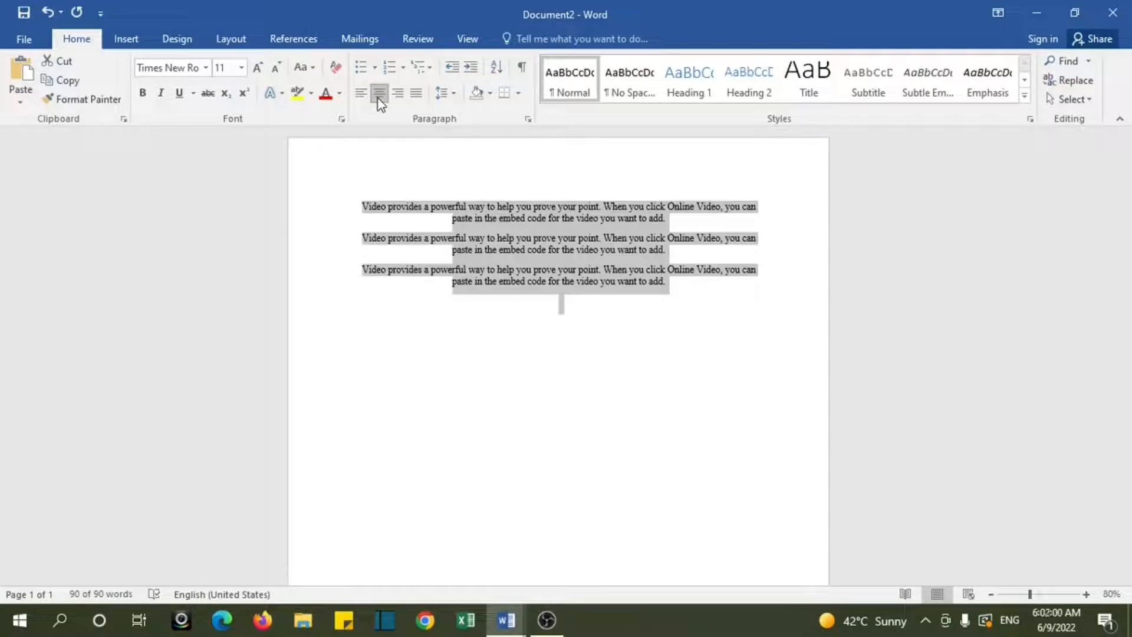
click(397, 96)
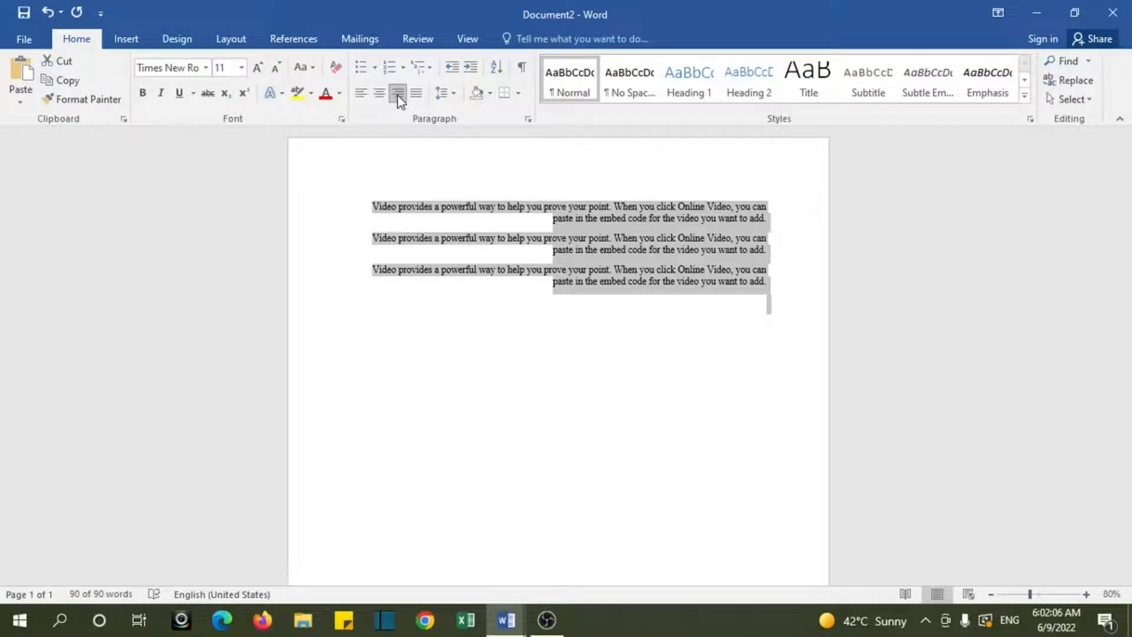
click(415, 98)
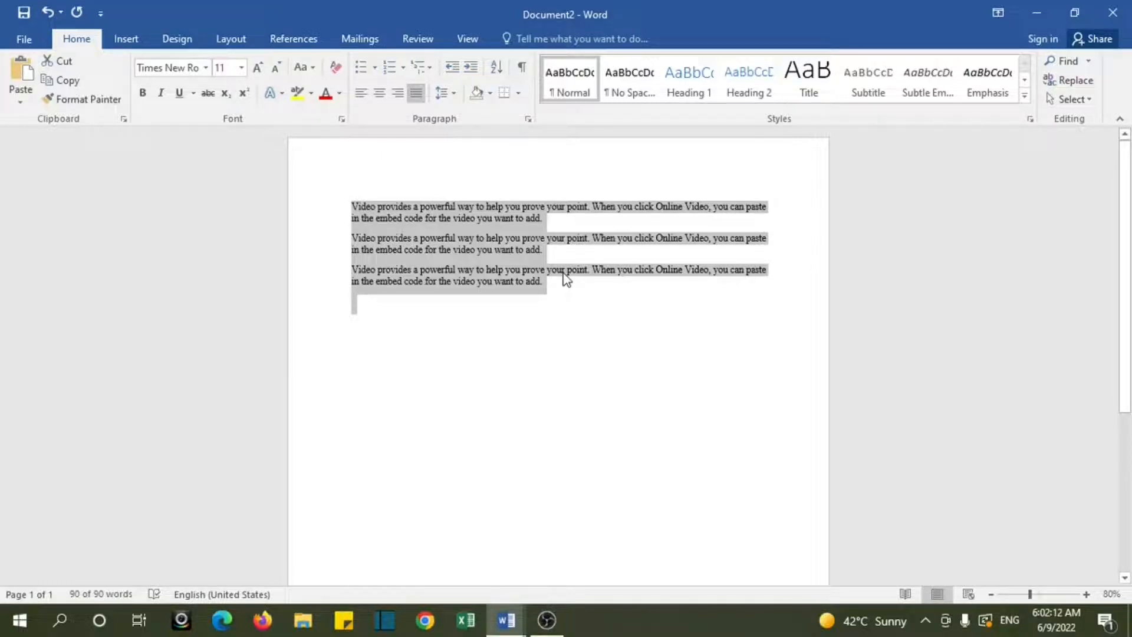
click(360, 94)
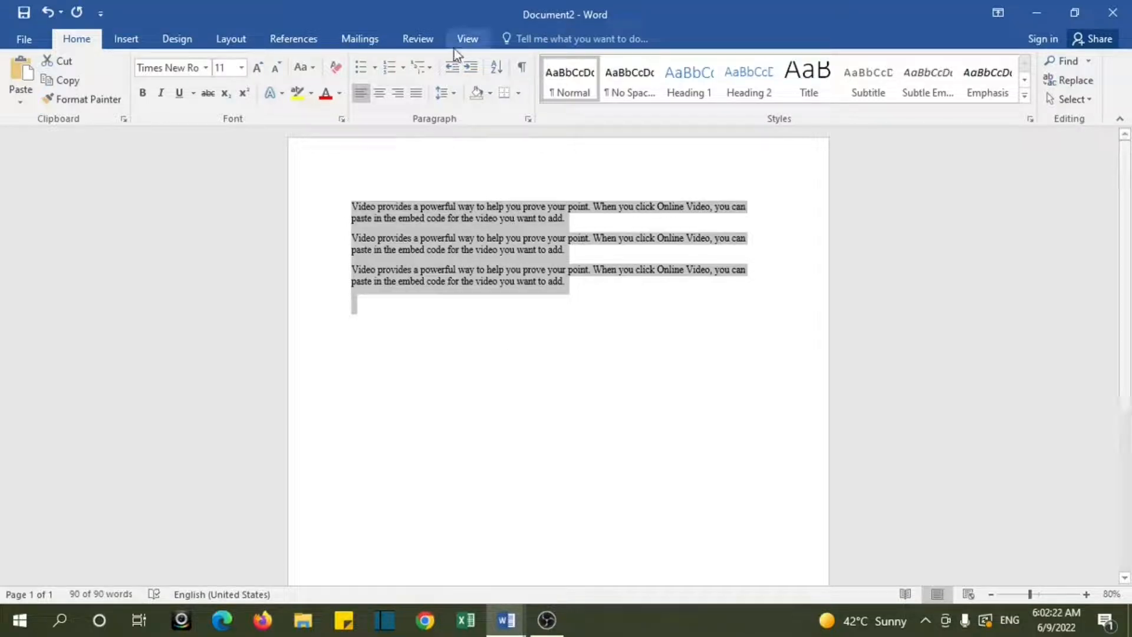
Step: Set the line spacing of all three paragraphs to 1.15 and their font colour to red
click(459, 98)
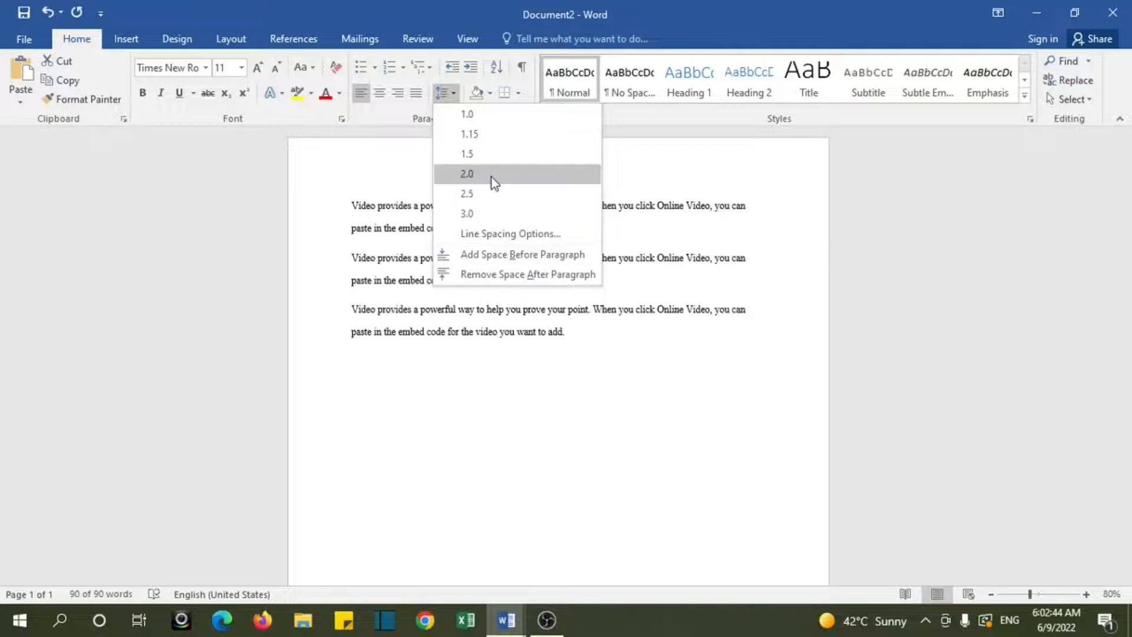
click(490, 140)
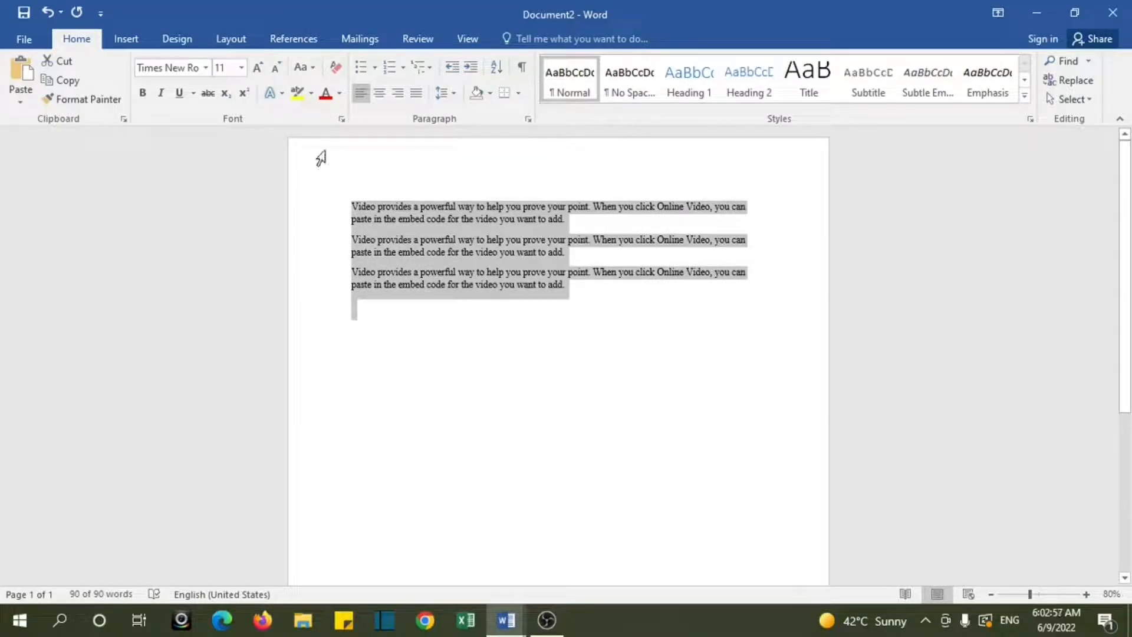
click(338, 100)
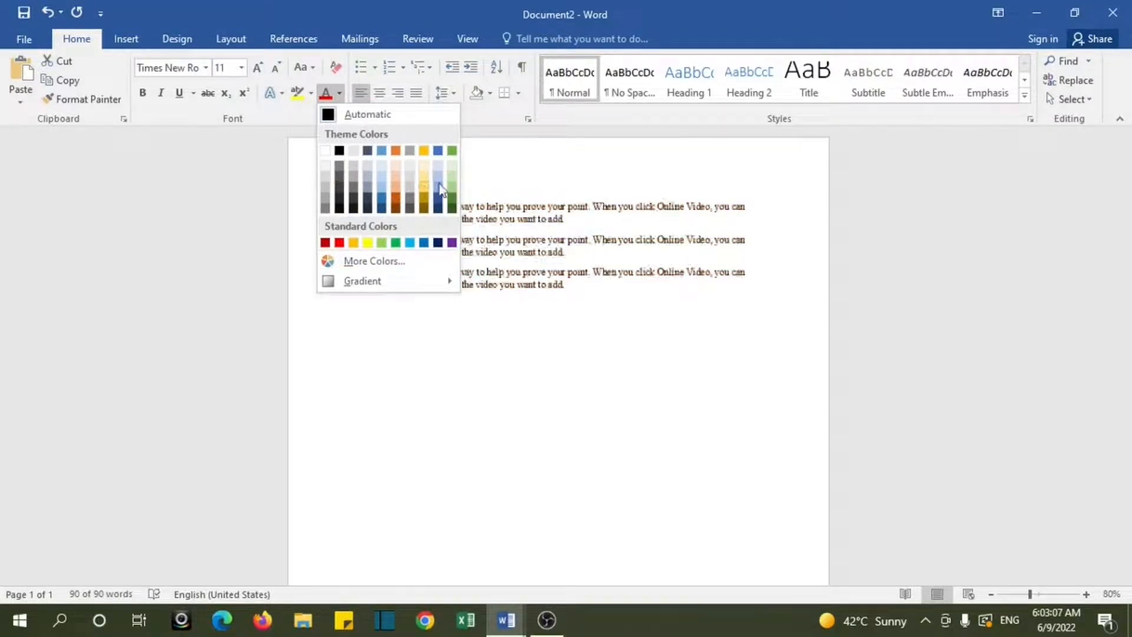
click(328, 243)
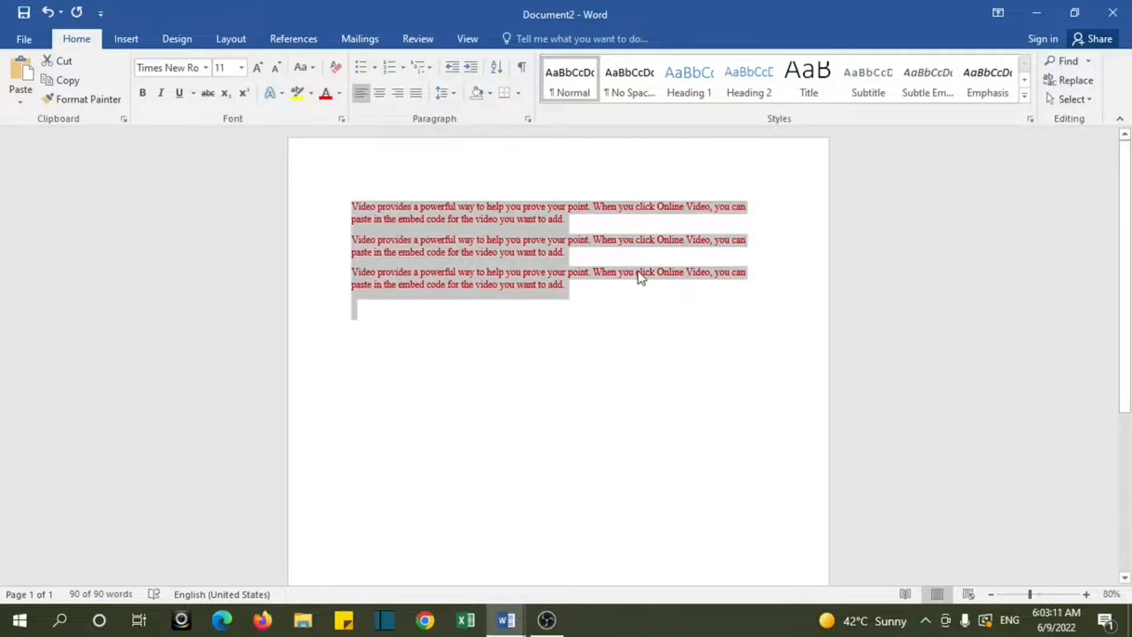
click(569, 303)
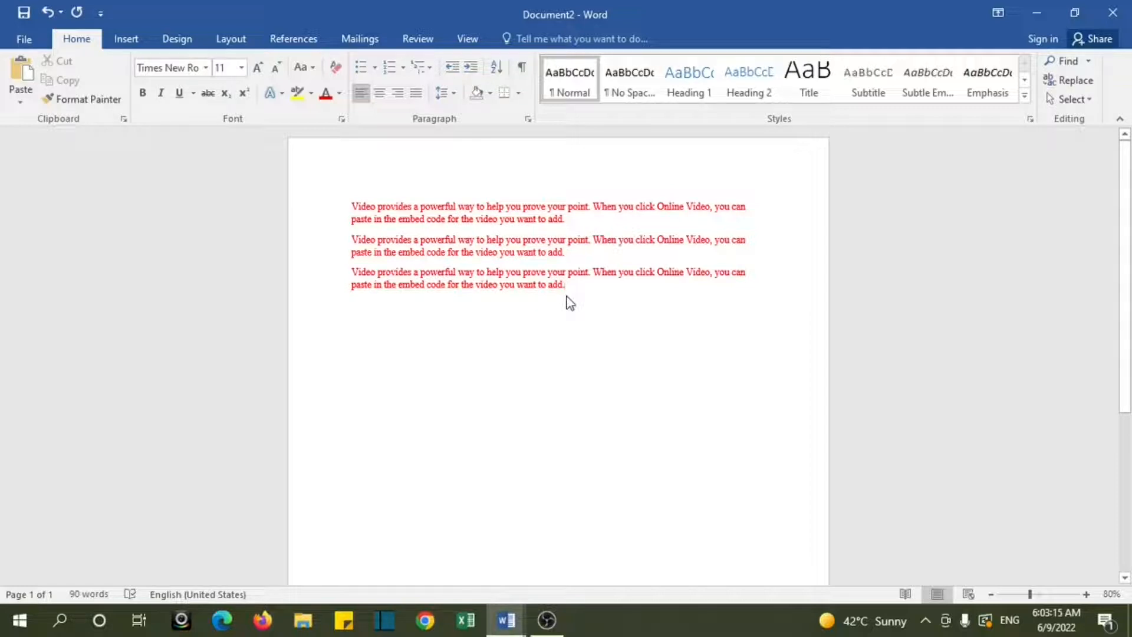
Step: Highlight the first paragraph in yellow
triple_click(607, 228)
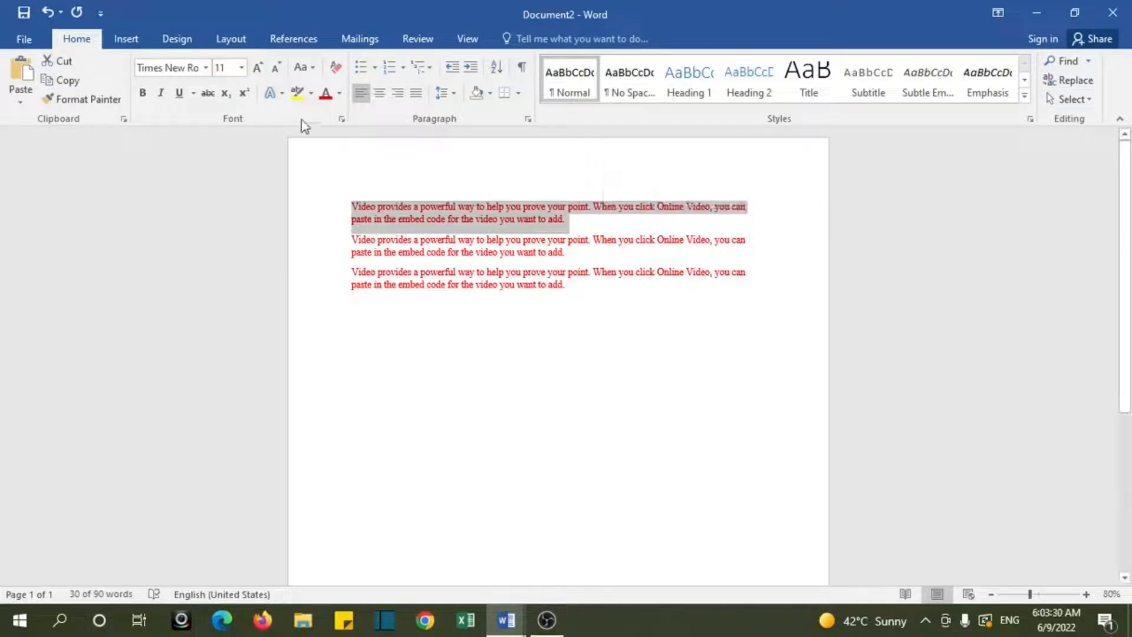
click(311, 95)
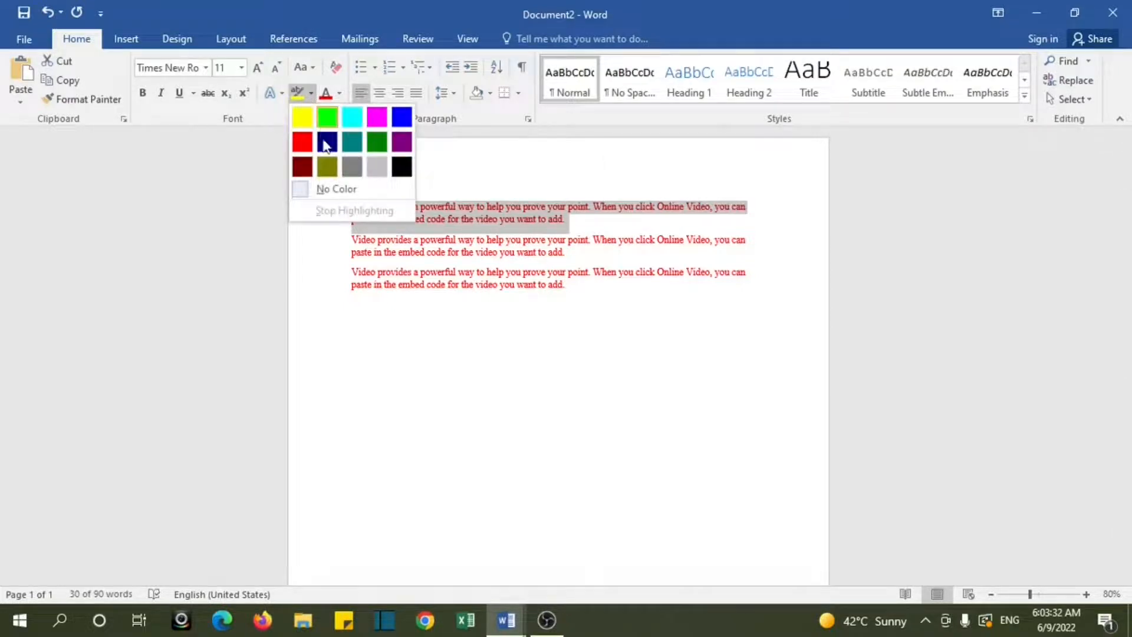
click(302, 117)
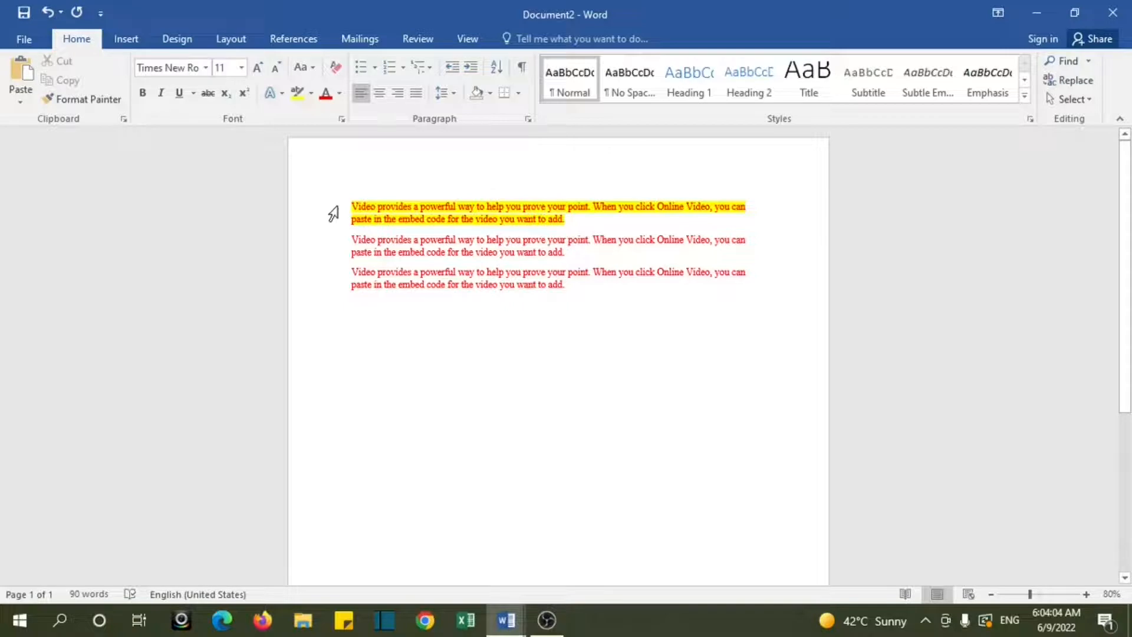
drag(352, 206, 585, 289)
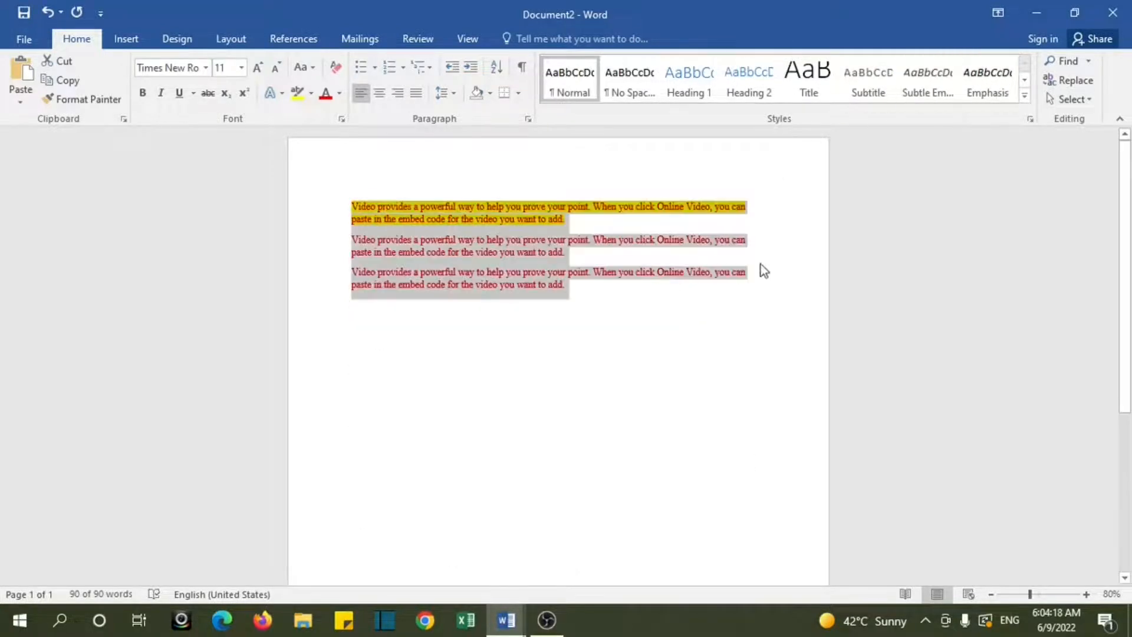
click(604, 373)
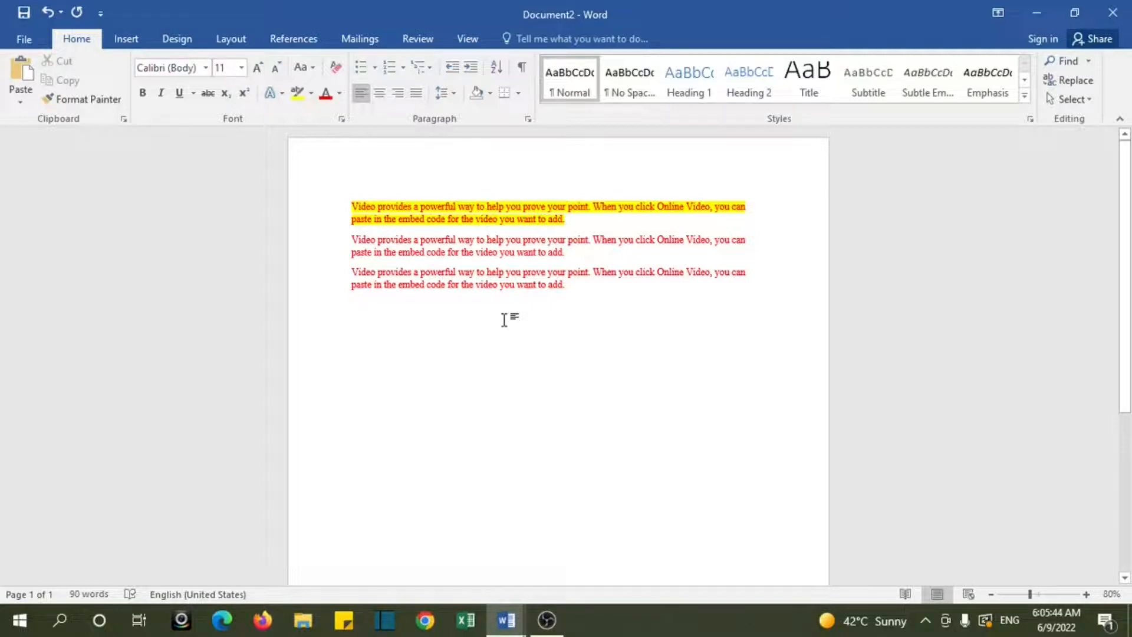
Step: Start saving the document as a new file and choose the Desktop as its location
click(23, 40)
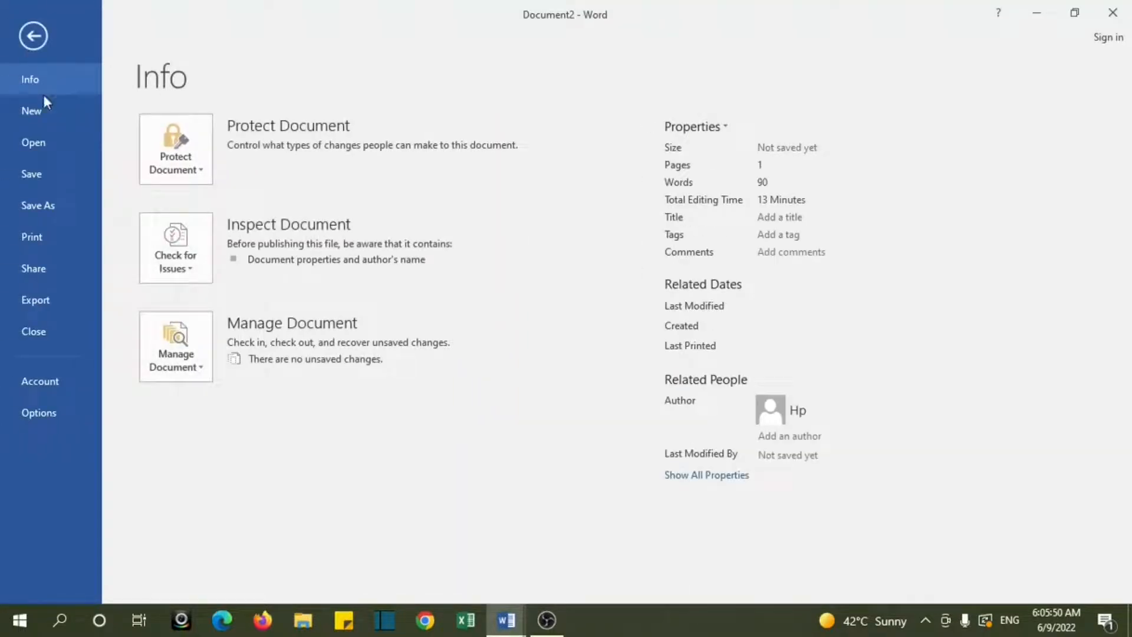
click(29, 175)
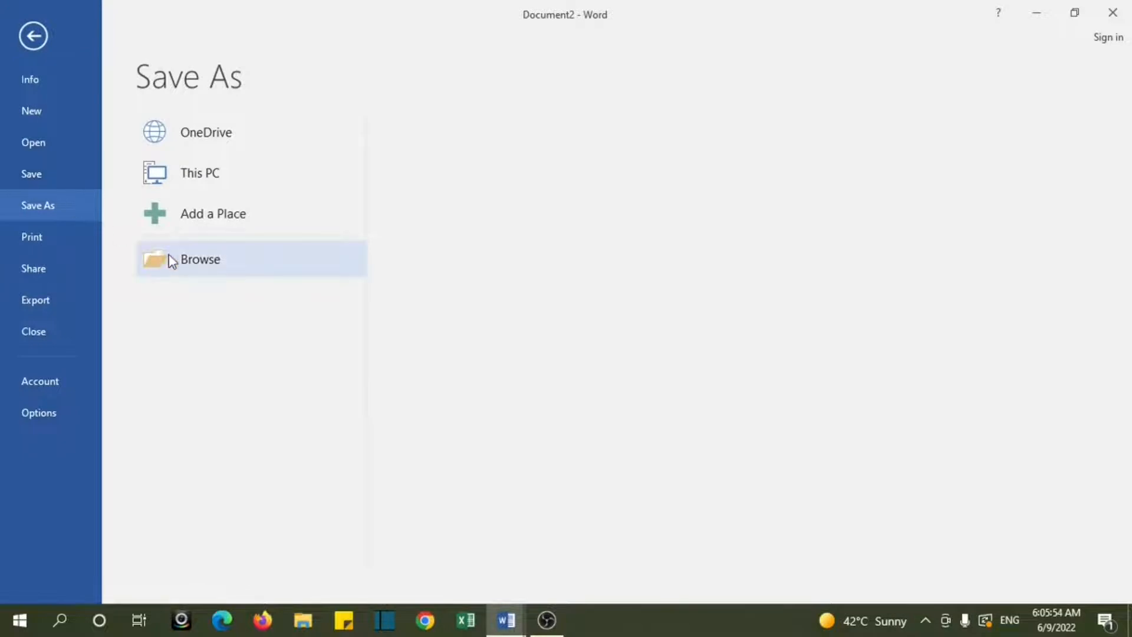
click(188, 256)
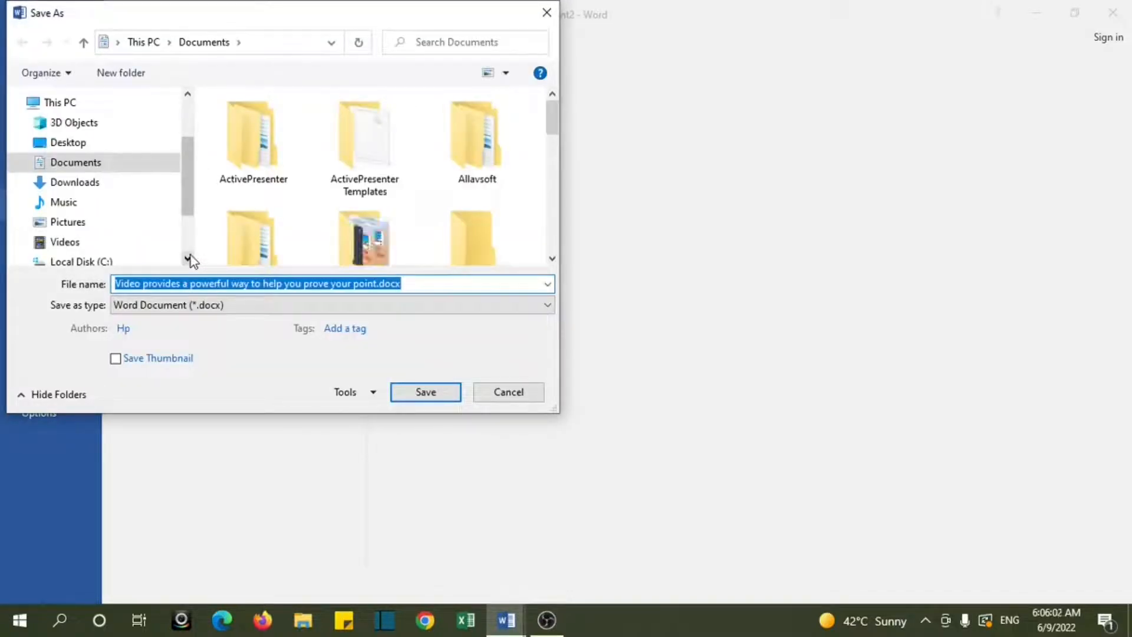
click(89, 165)
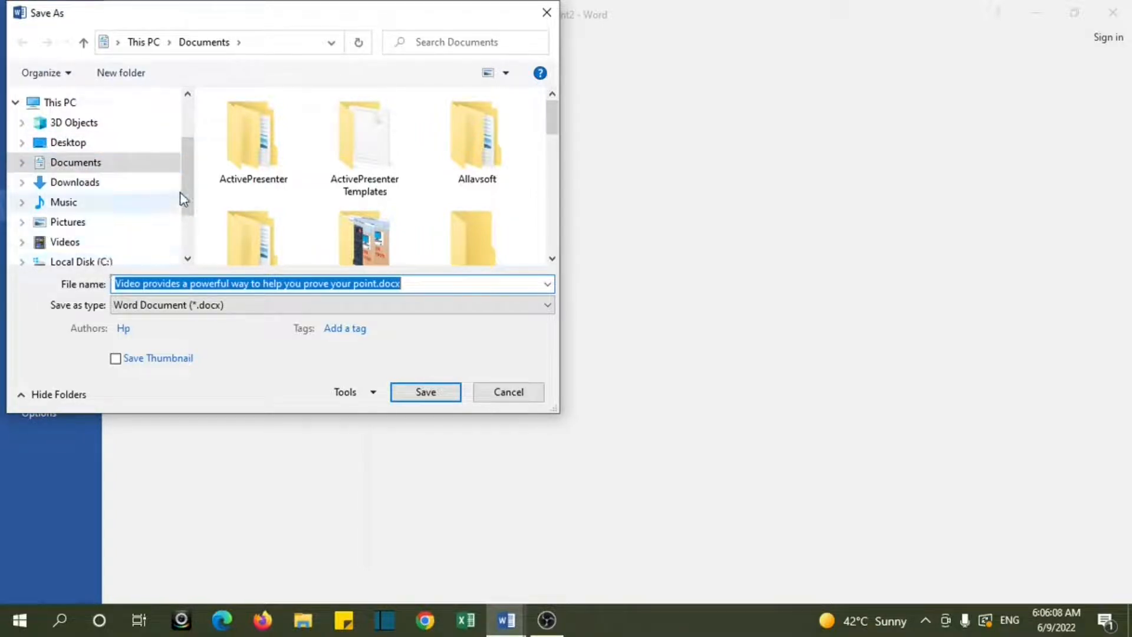
drag(184, 189, 184, 217)
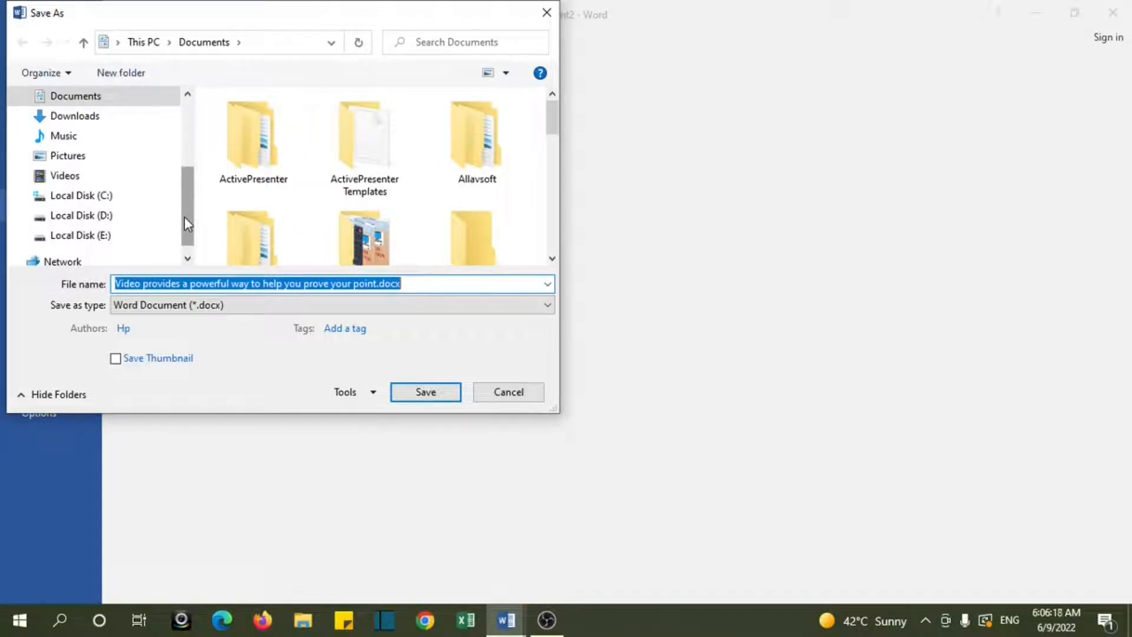
scroll(184, 217, up, 1)
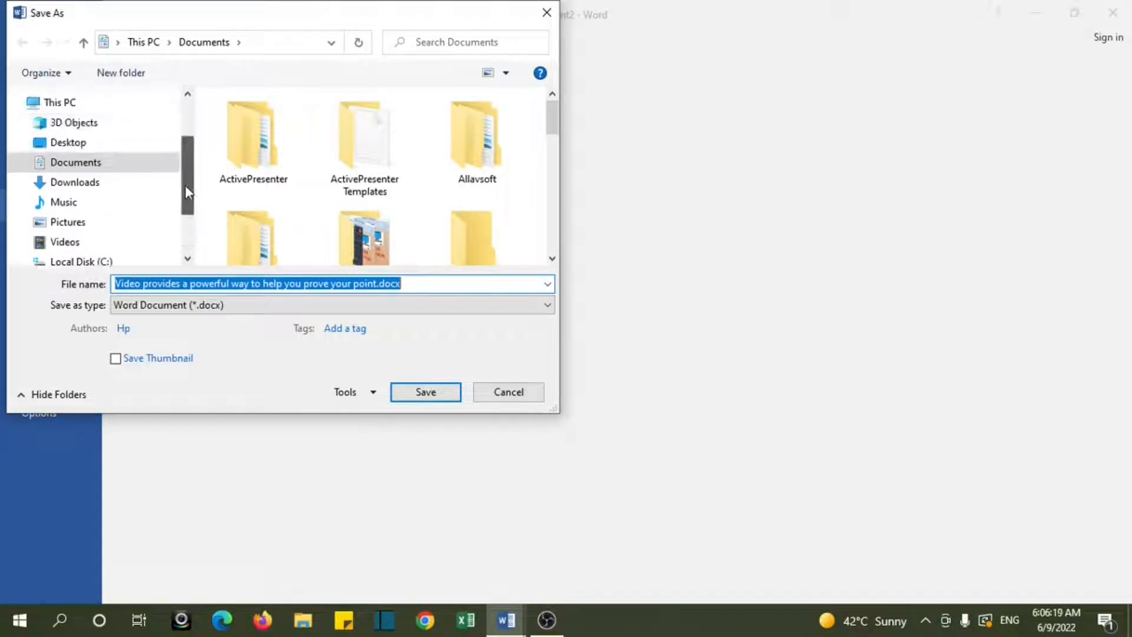
click(68, 143)
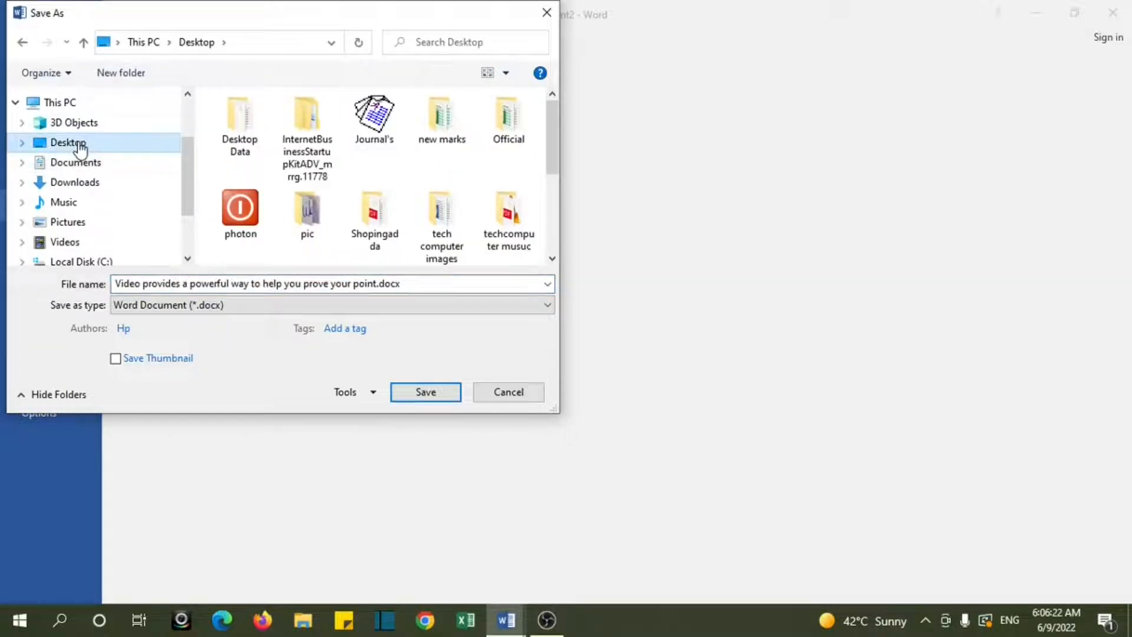
Step: Replace the suggested file name with "new docs"
click(377, 285)
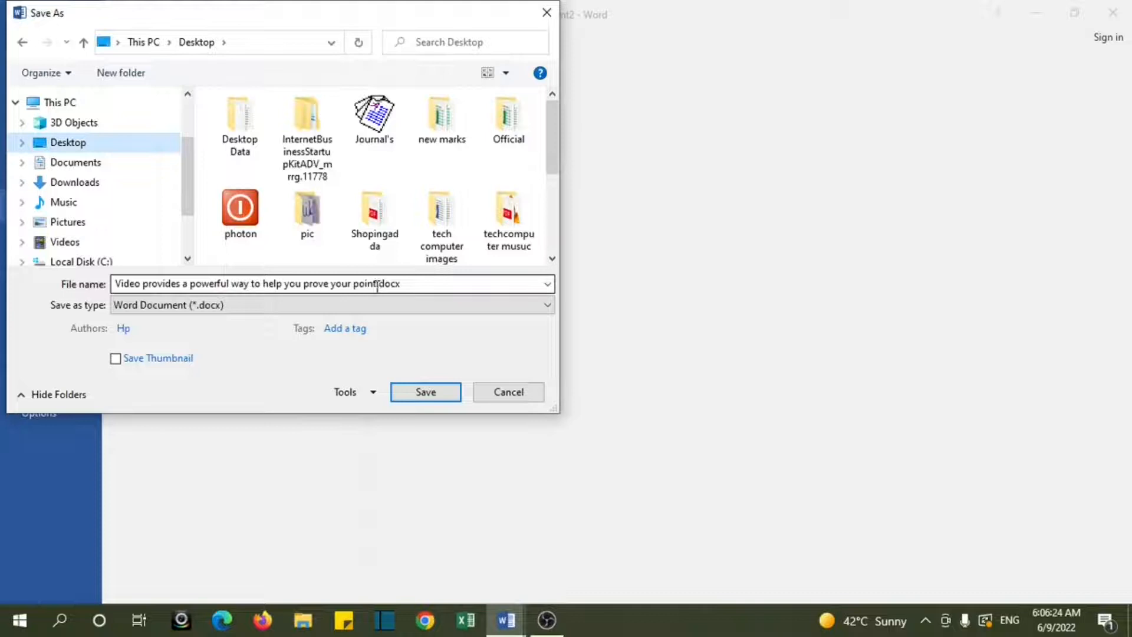
key(ctrl+a)
text(n)
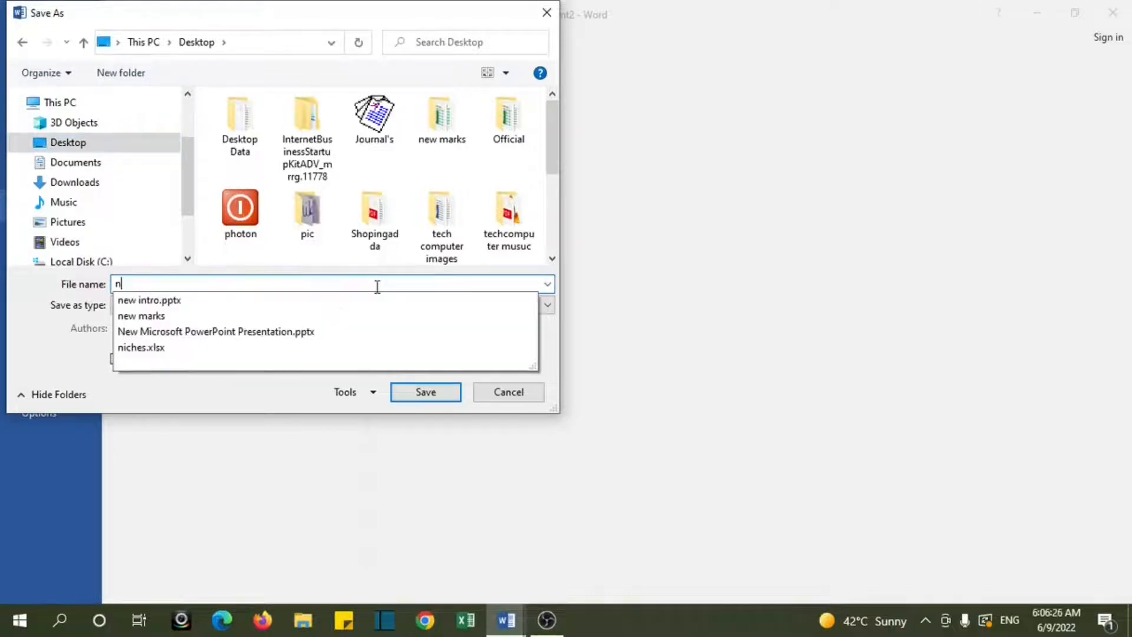
text(ew docs)
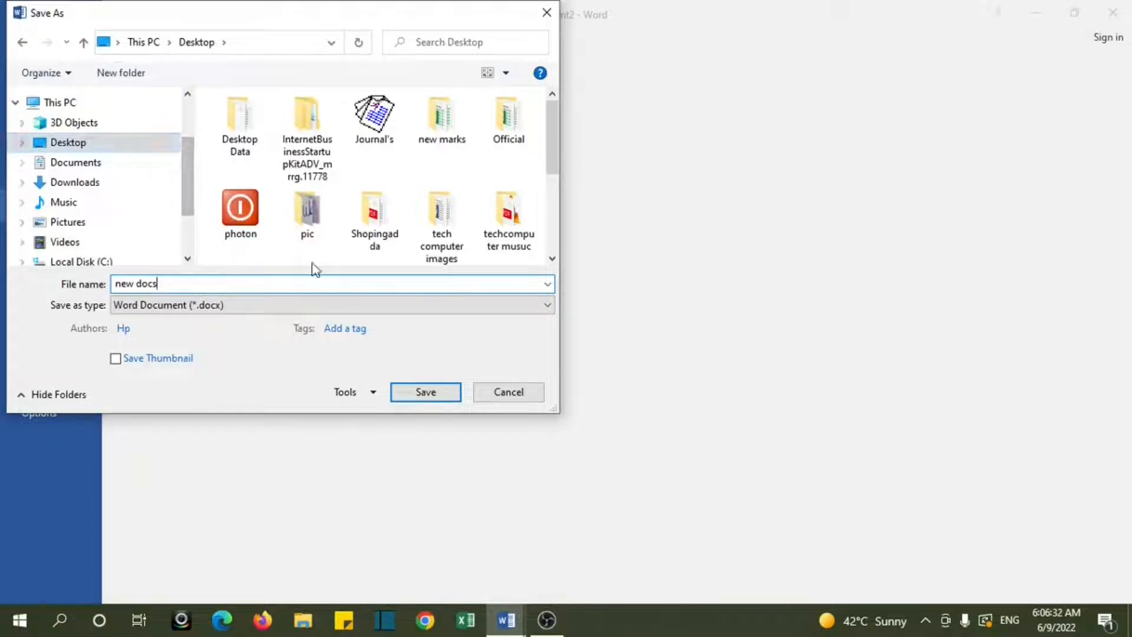
Step: Save the document to the Desktop under the entered name and close it
click(425, 394)
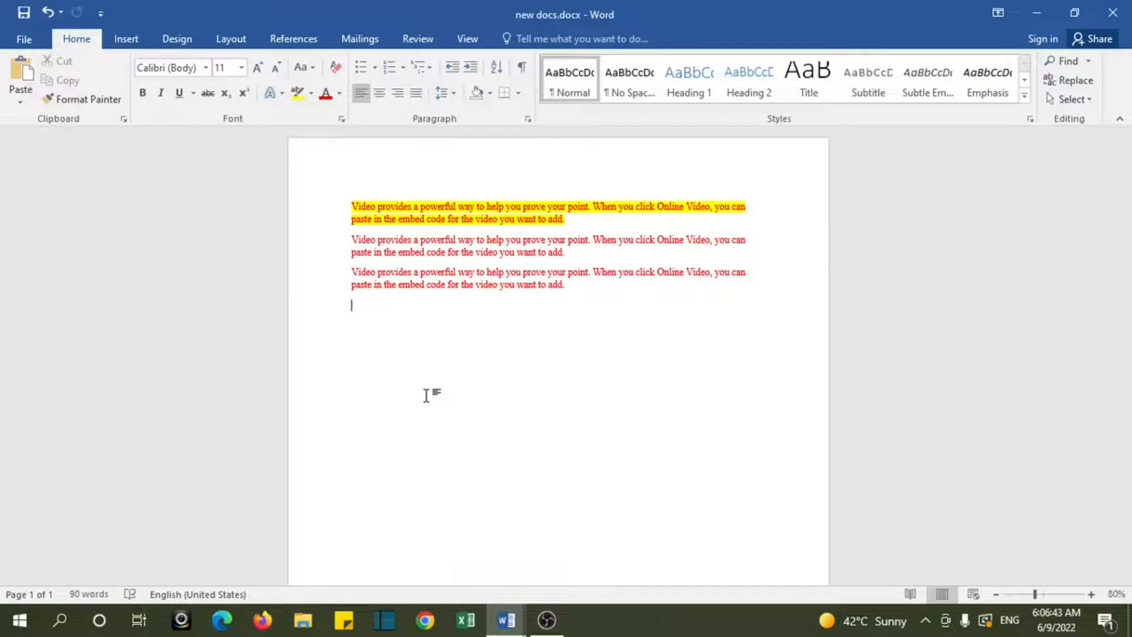
click(1112, 14)
click(1112, 14)
click(1112, 14)
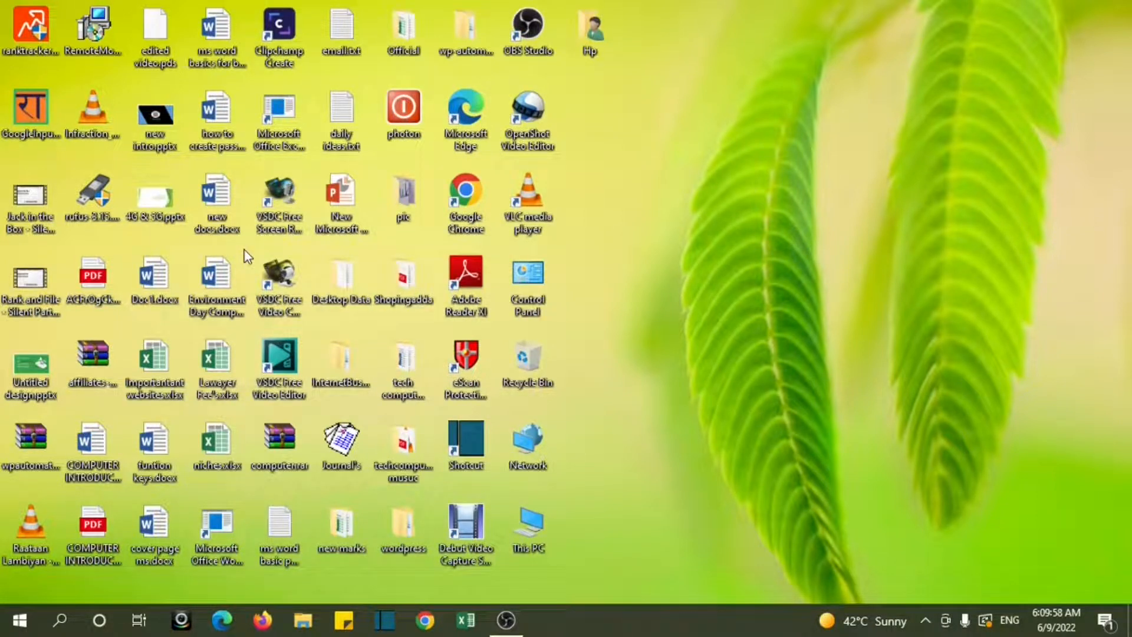
Step: Reopen new docs.docx from the desktop and delete all of its text
double_click(224, 219)
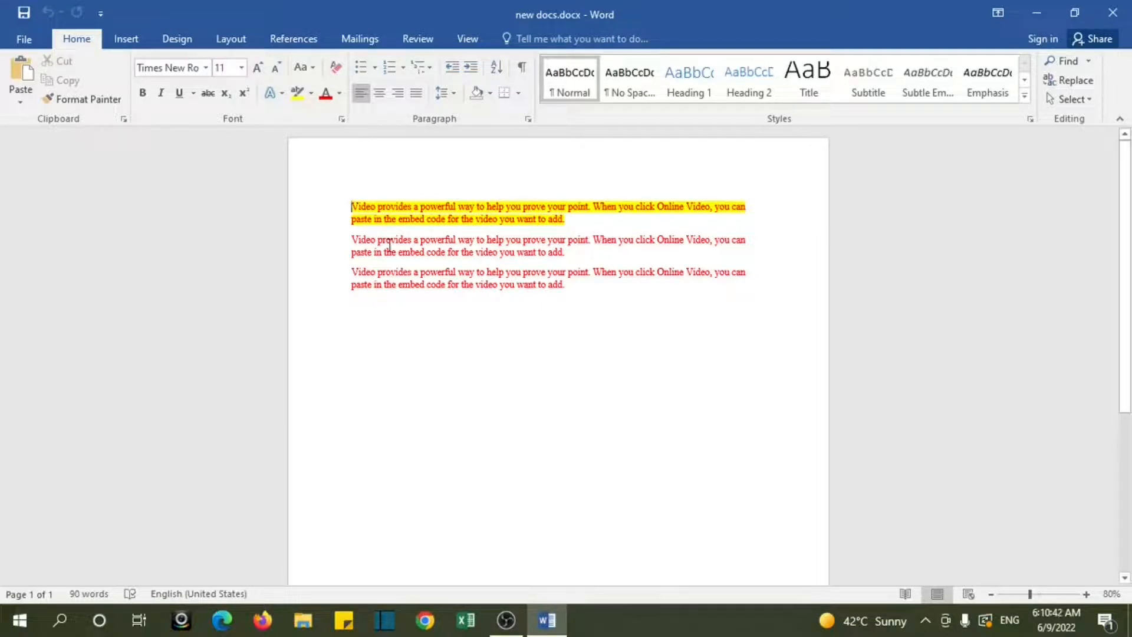
key(ctrl+a)
key(Delete)
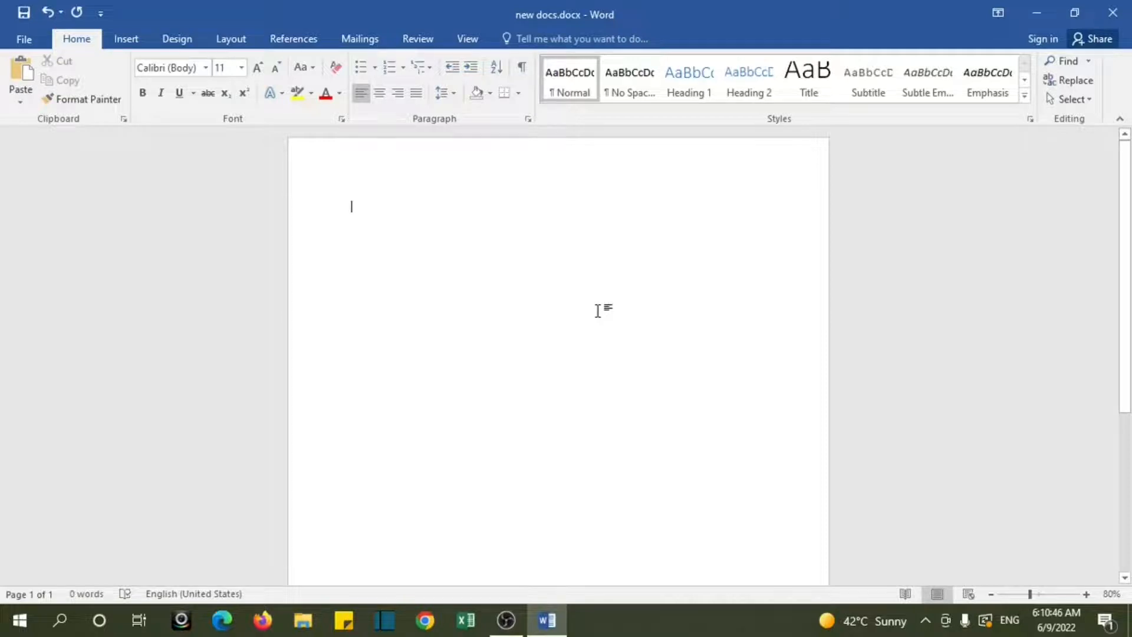
Step: Insert a table with nine columns and eight rows using the table size grid
click(123, 39)
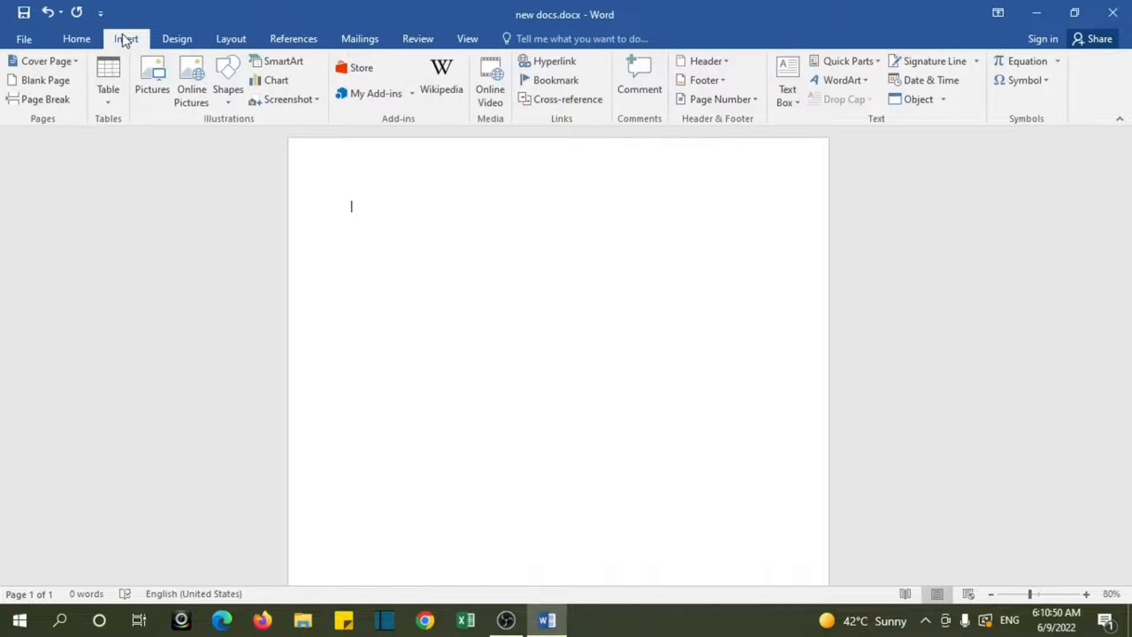
click(111, 101)
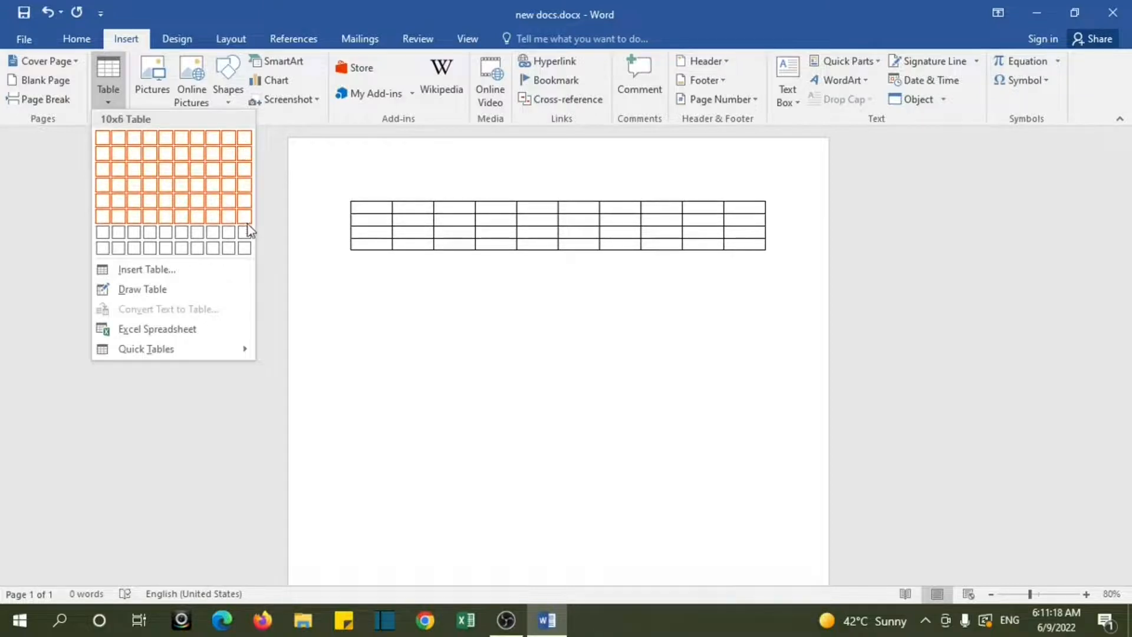
click(249, 252)
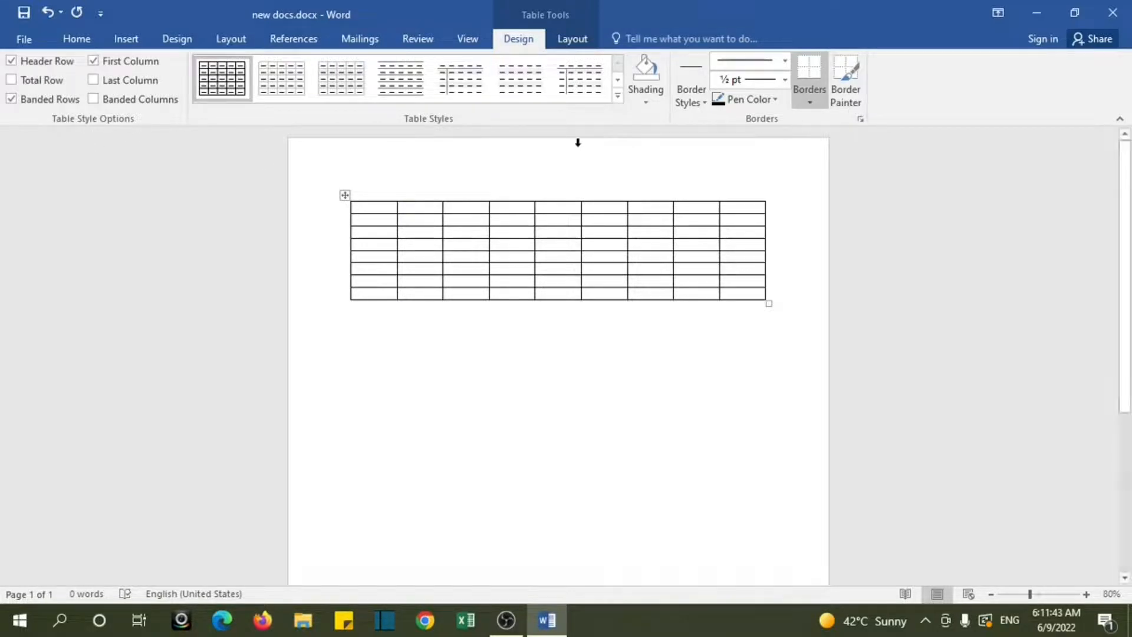
Step: Preview a nested table in the first cell without inserting it, and undo the nine-column table insertion
click(128, 39)
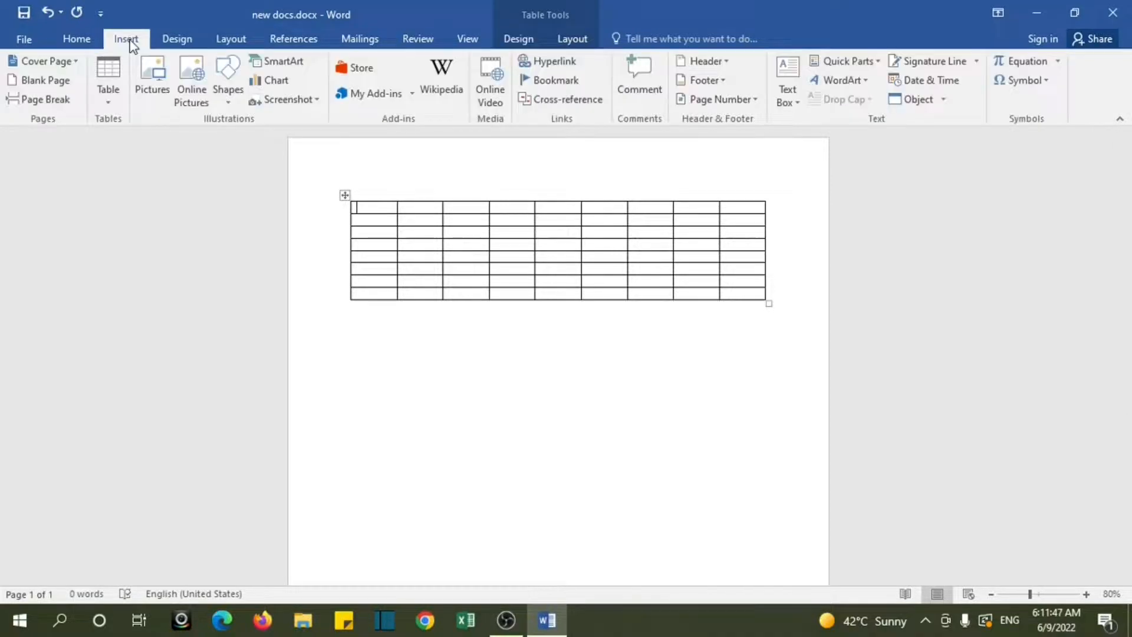
click(109, 103)
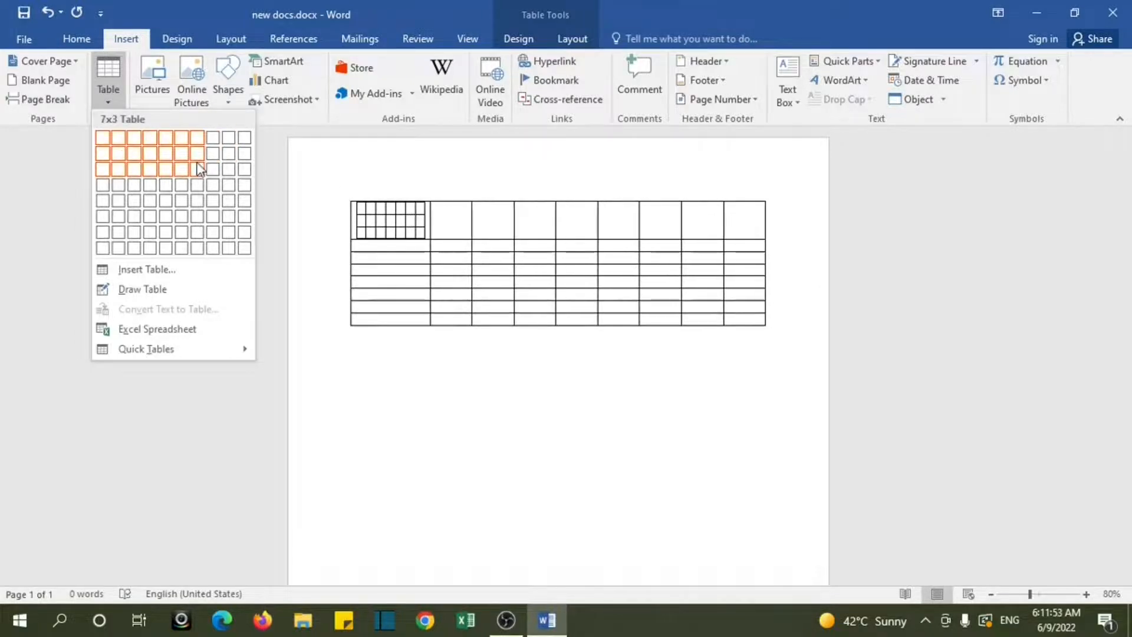
click(388, 380)
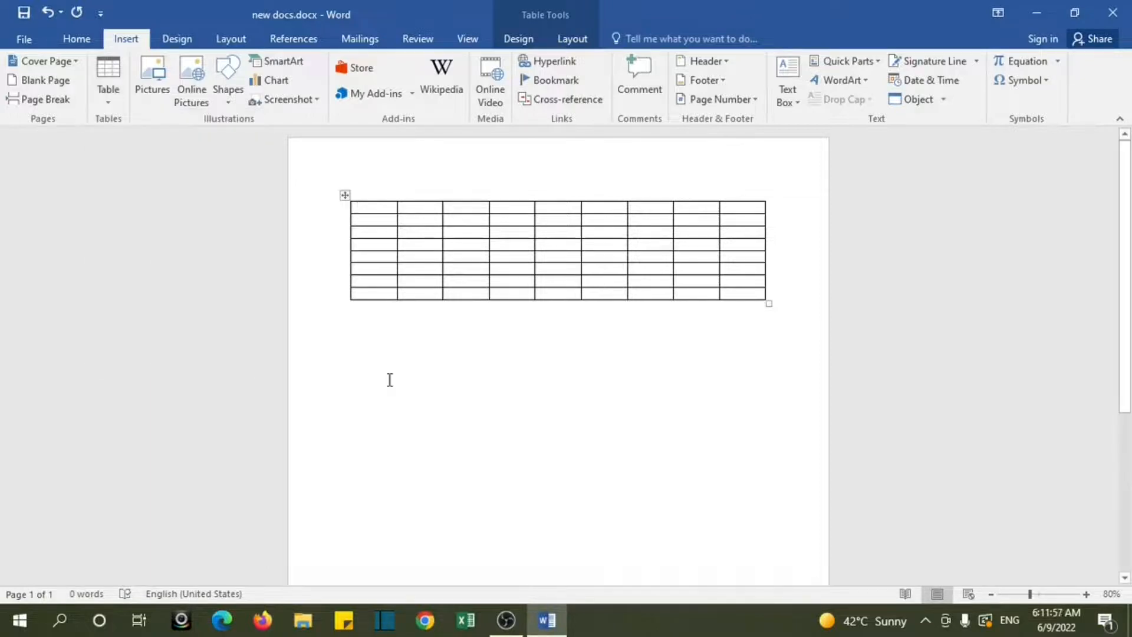
key(ctrl+z)
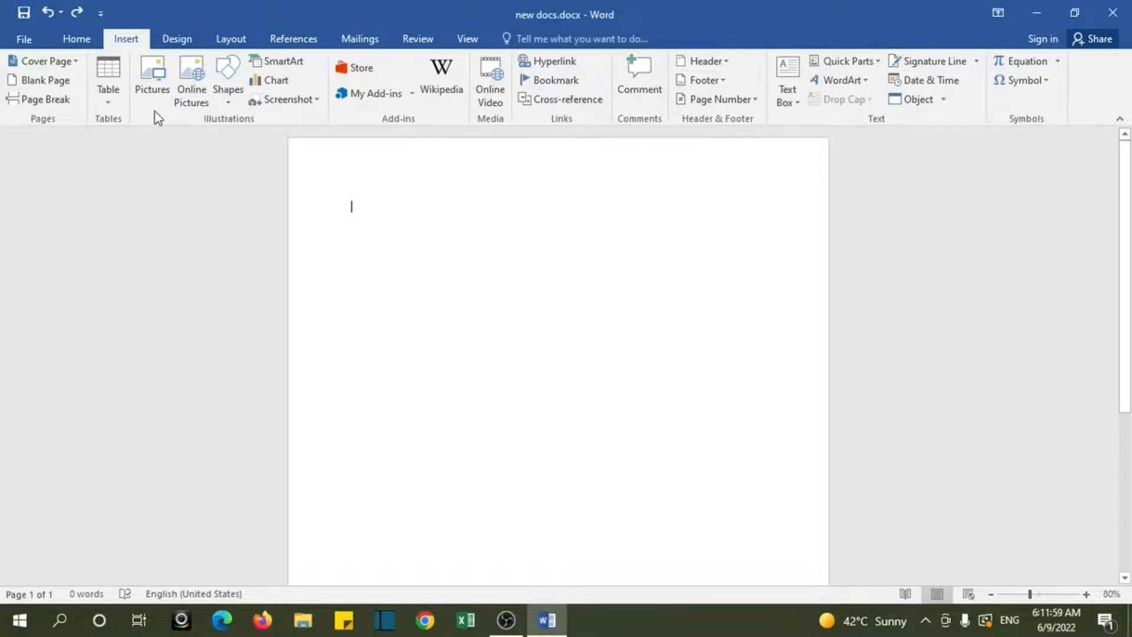
Step: Insert a table with six columns and six rows by specifying its dimensions with the Insert Table command
click(114, 94)
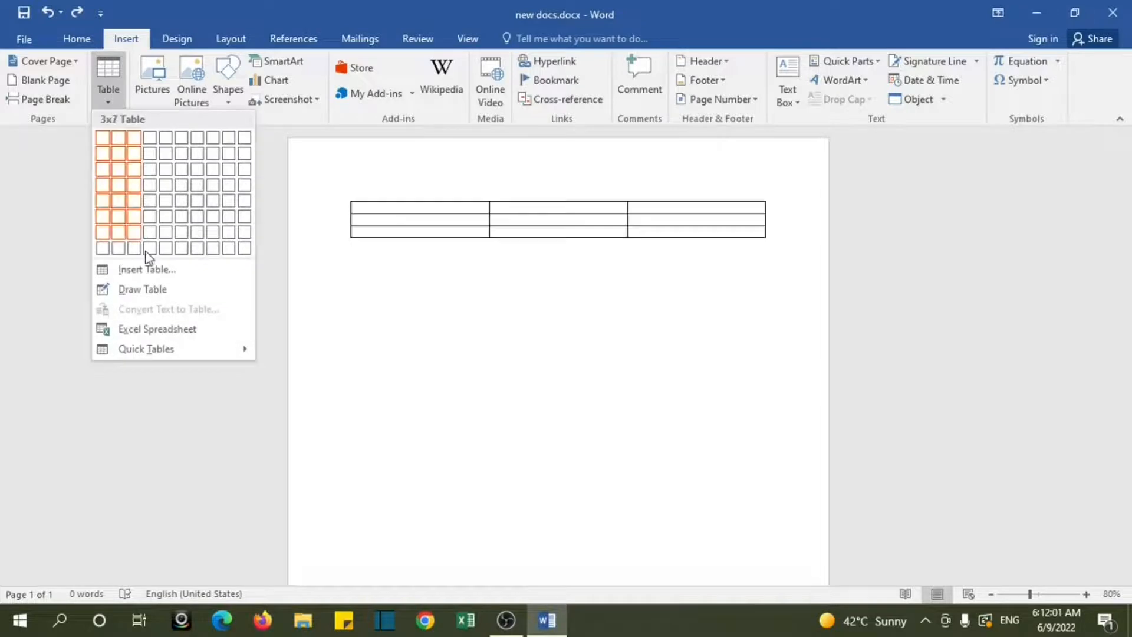
click(147, 271)
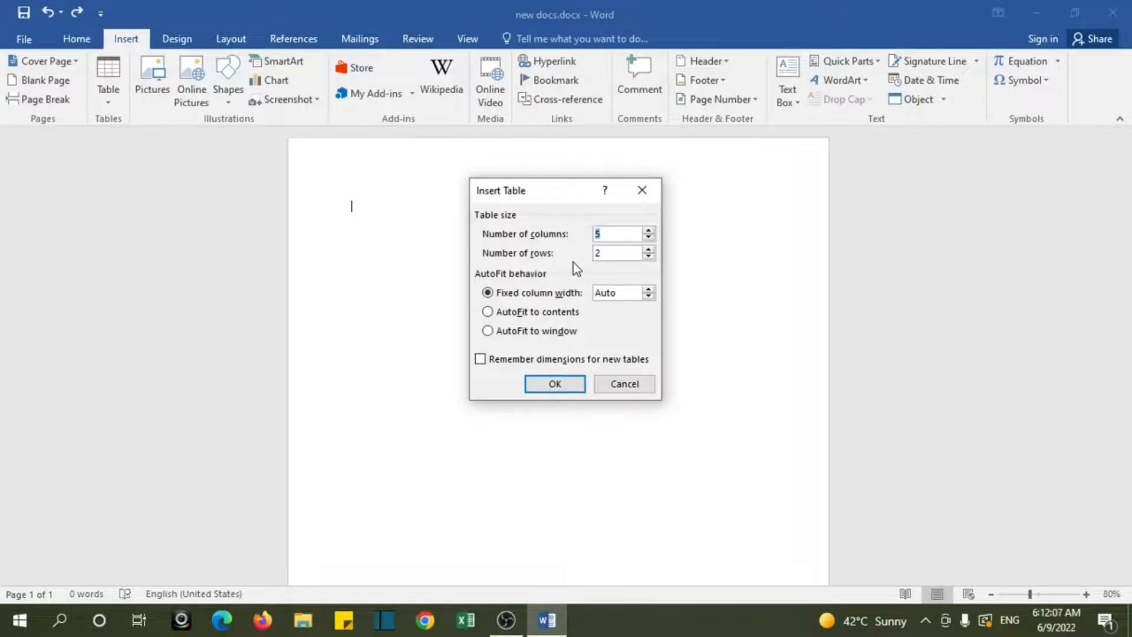
click(649, 238)
click(649, 230)
click(649, 230)
click(649, 257)
click(555, 384)
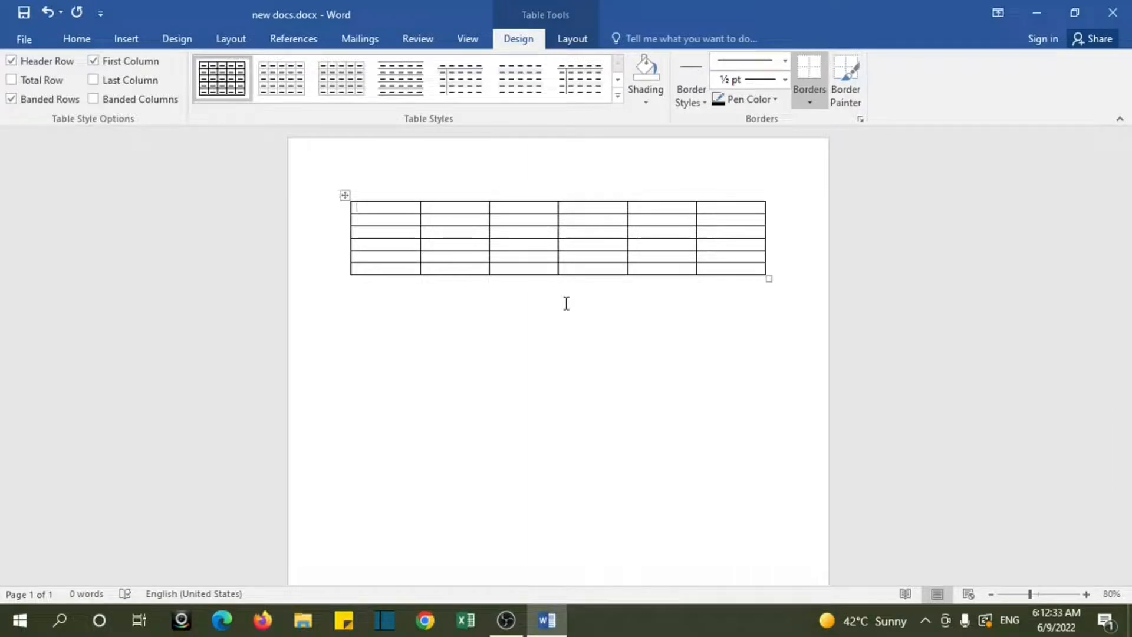
Step: Use Draw Table to add a full-height vertical line inside each of the table's six columns
click(124, 38)
click(109, 89)
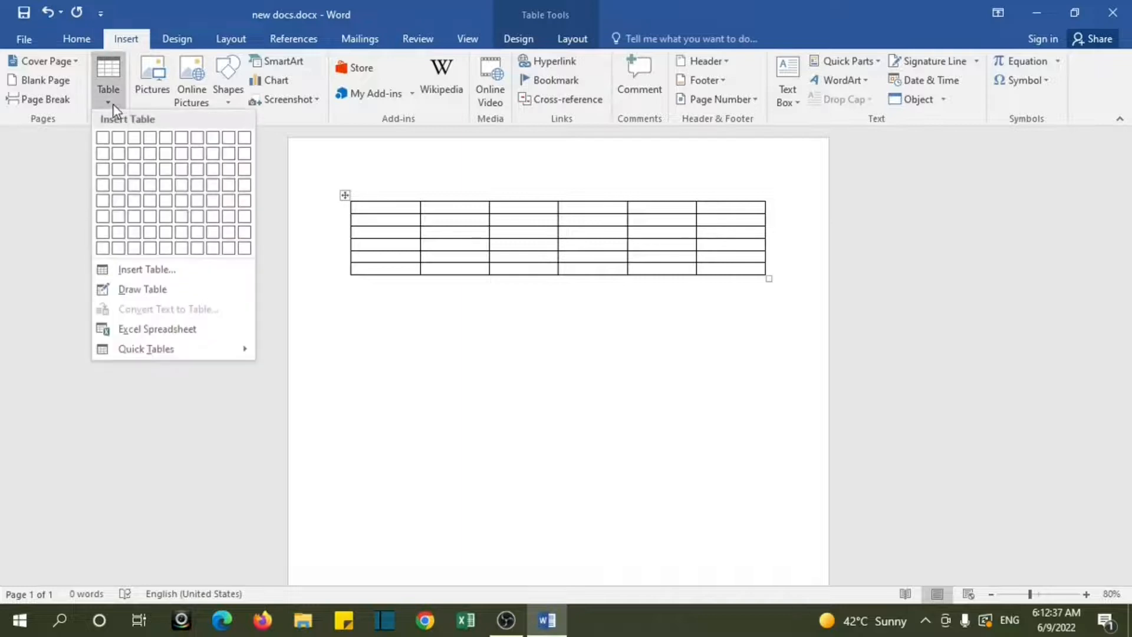
click(162, 287)
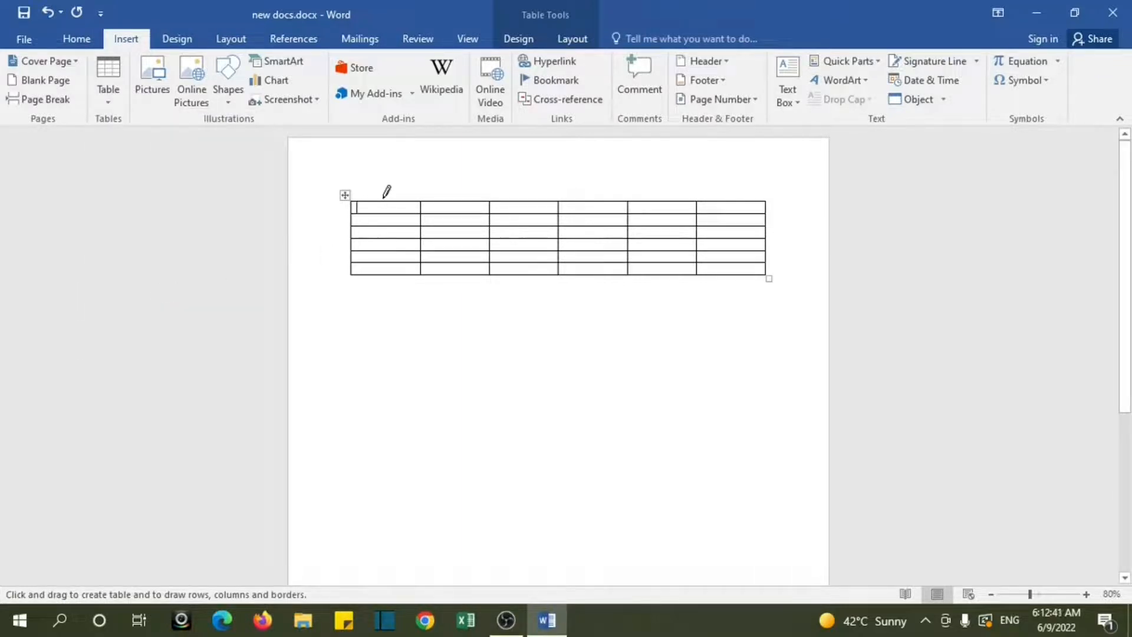
drag(383, 201, 382, 273)
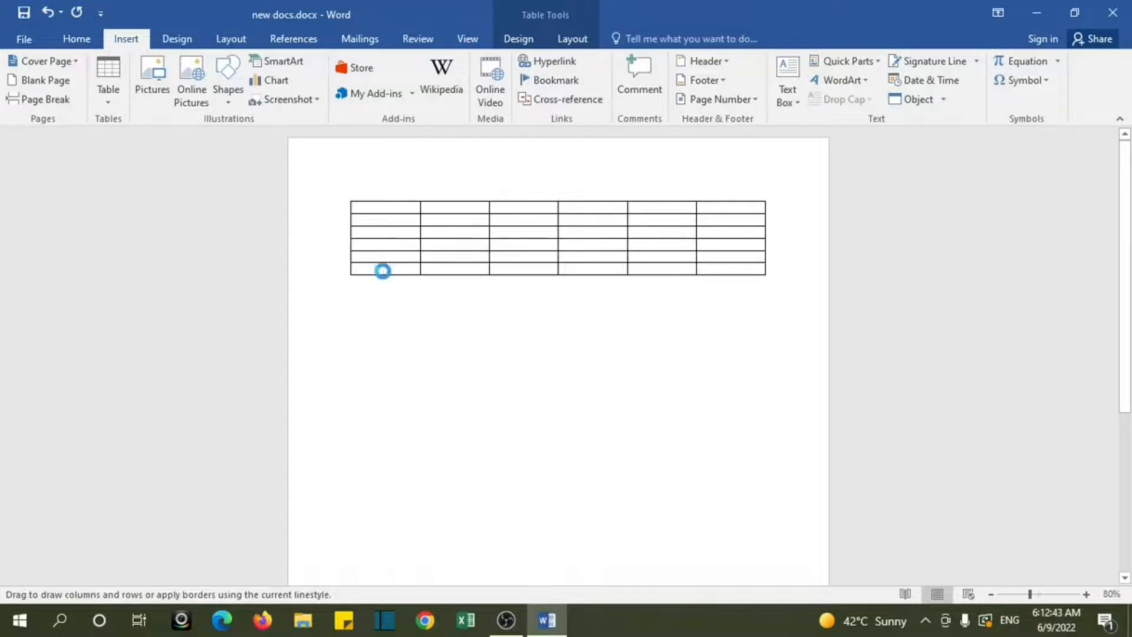
drag(461, 201, 470, 263)
drag(534, 197, 533, 276)
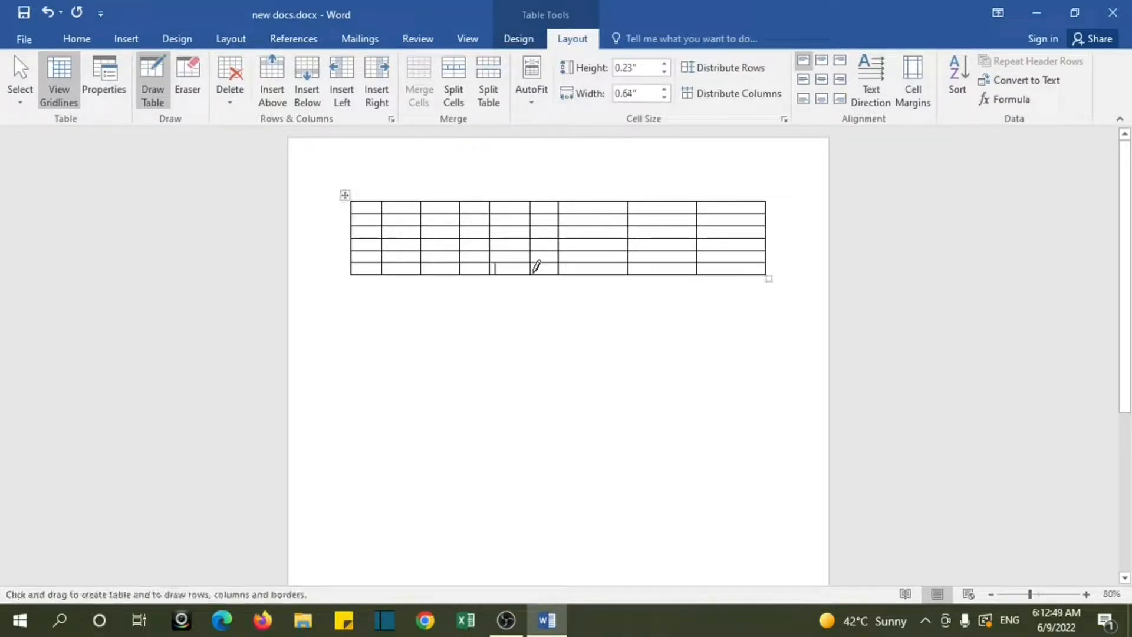
drag(602, 195, 604, 278)
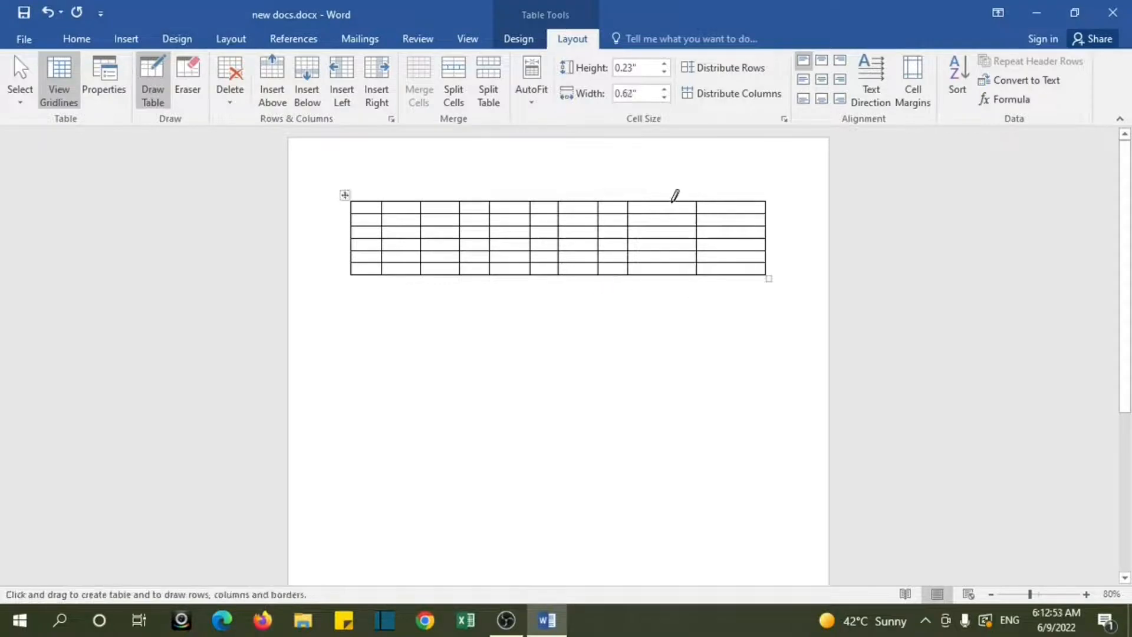
drag(672, 195, 673, 271)
drag(741, 192, 741, 273)
key(Escape)
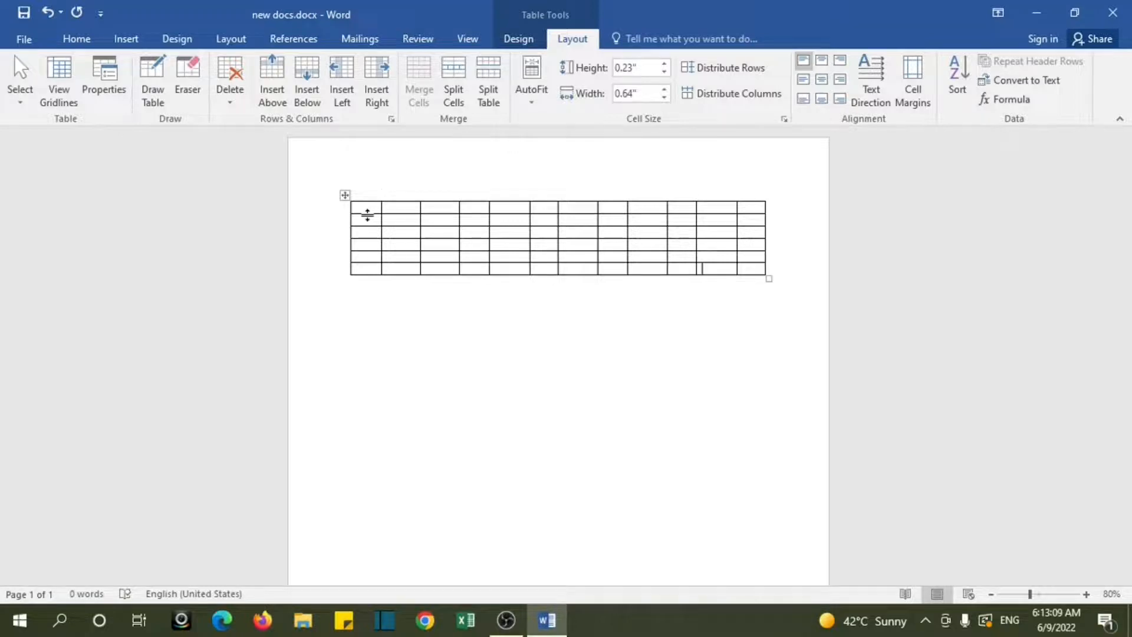
Step: Delete the table's first three rows using the Delete entire row option
click(375, 230)
drag(372, 208, 753, 237)
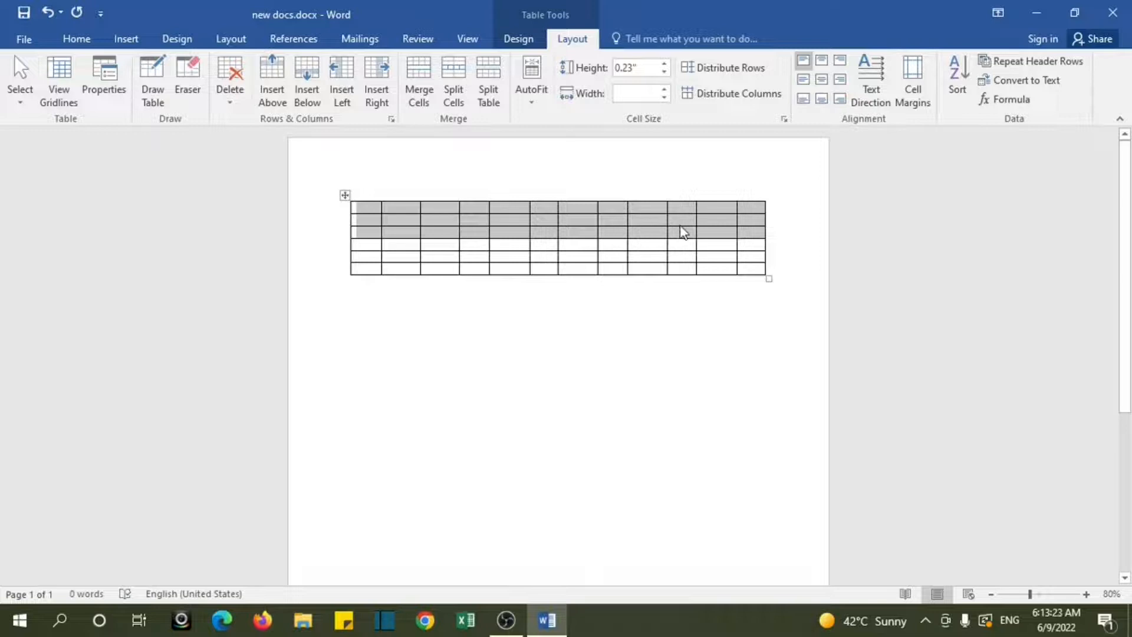
right_click(683, 232)
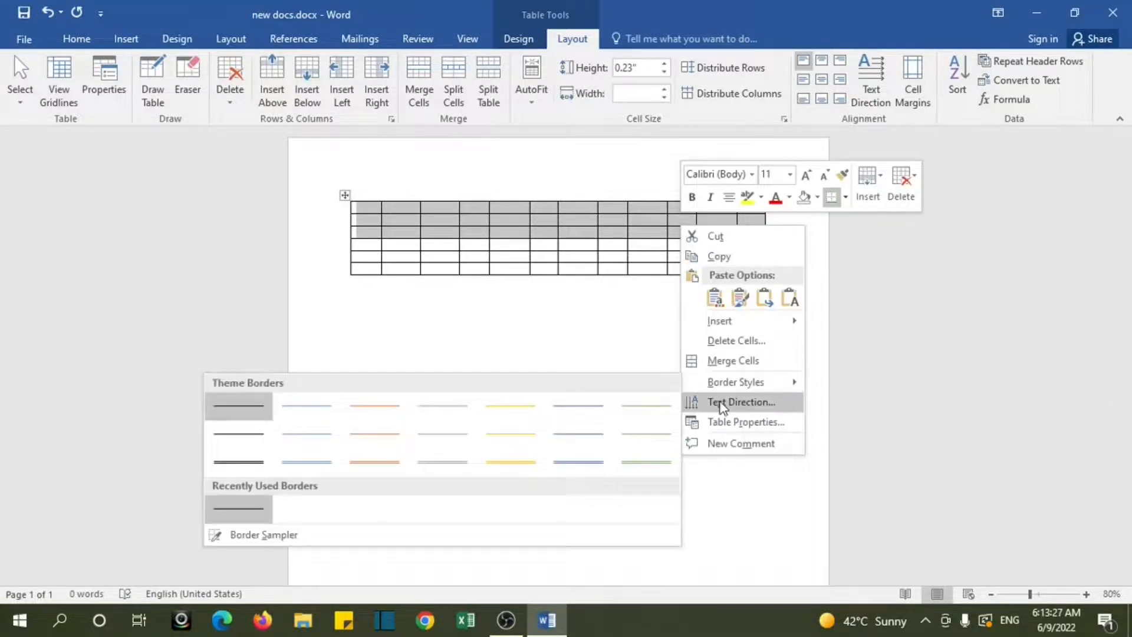
click(727, 342)
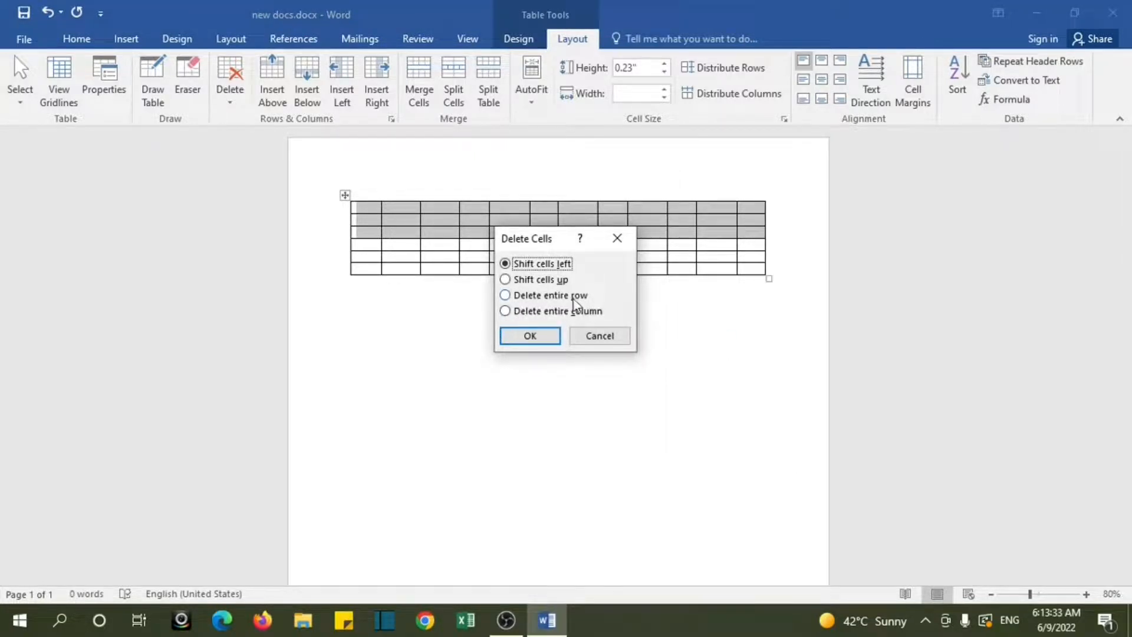
click(506, 295)
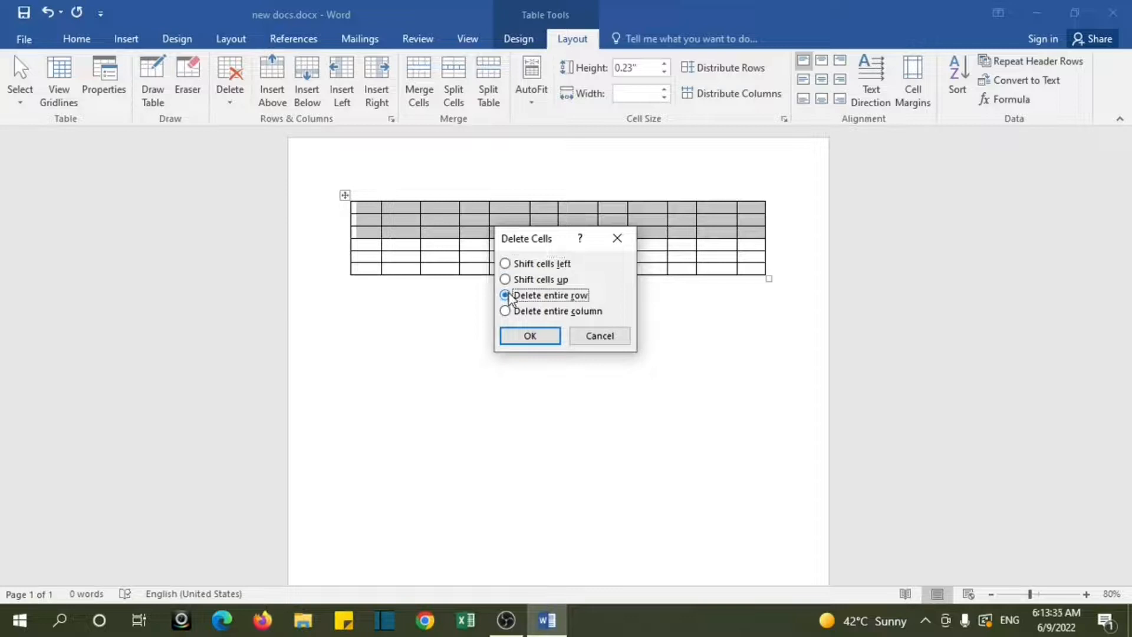
click(529, 338)
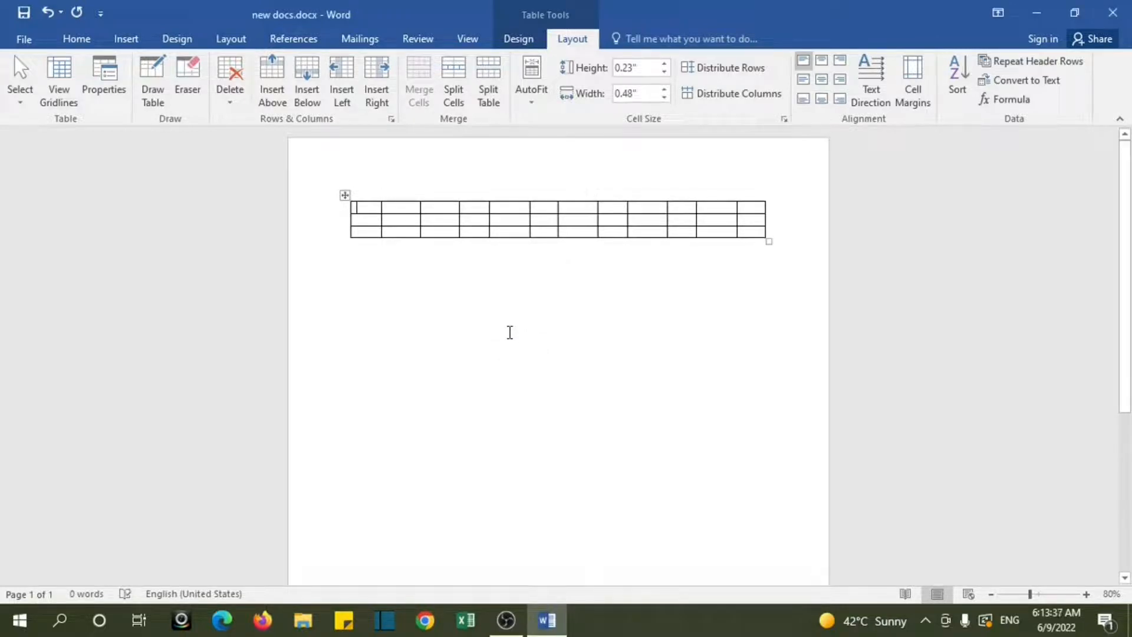
Step: Merge the first five cells of the table's top row into one cell
mouse_move(628, 193)
drag(363, 209, 513, 210)
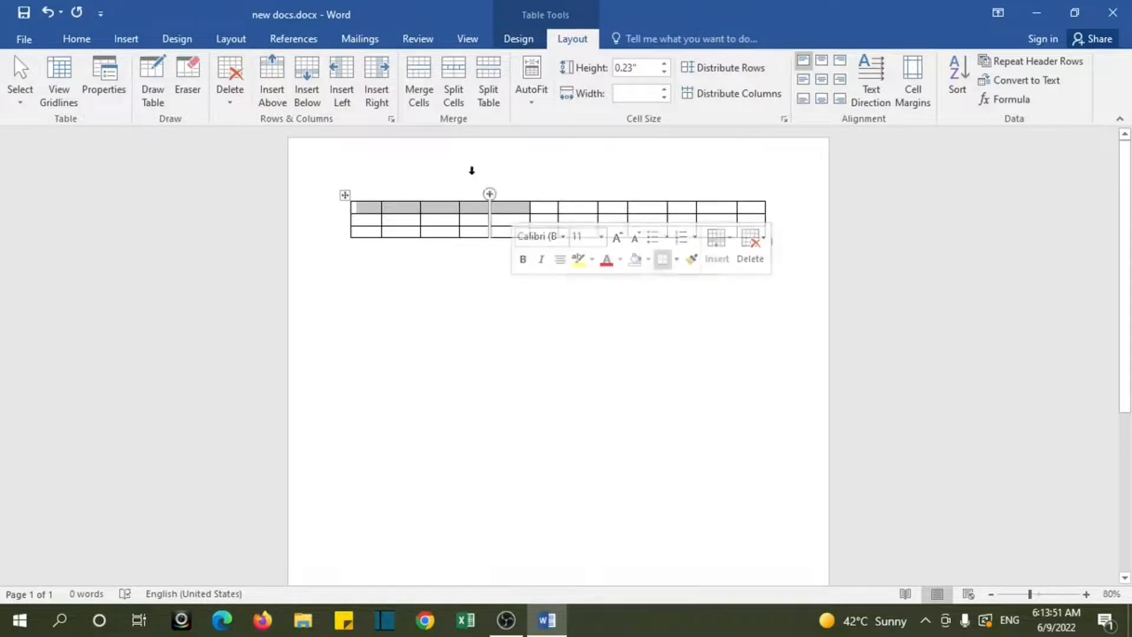
click(425, 108)
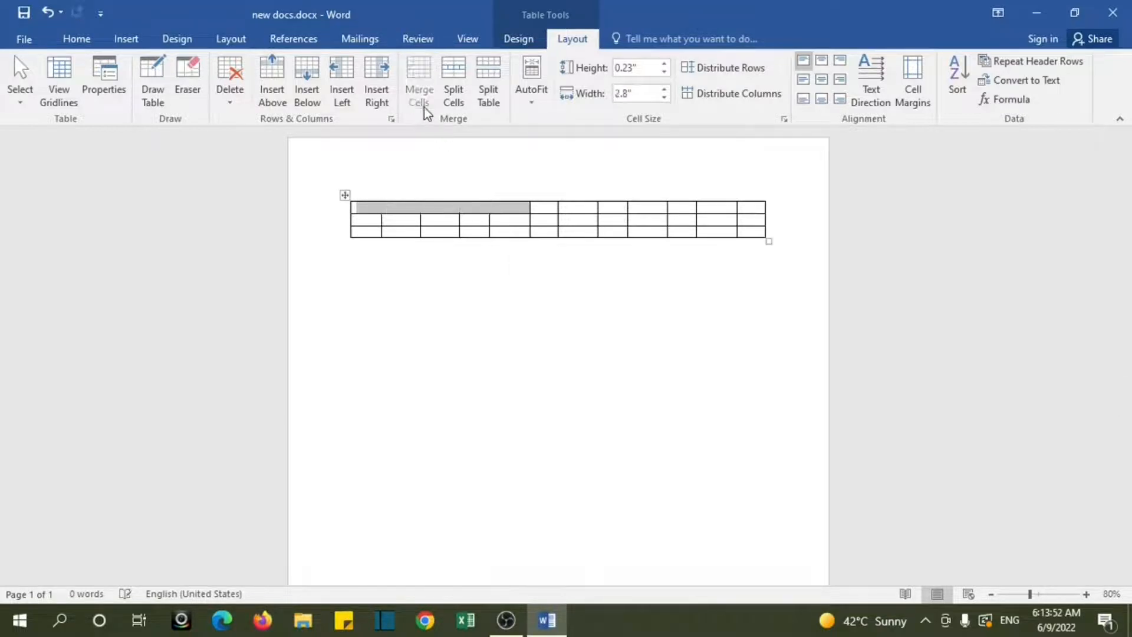
Step: Set the height of the table's second row to 0.8"
click(441, 221)
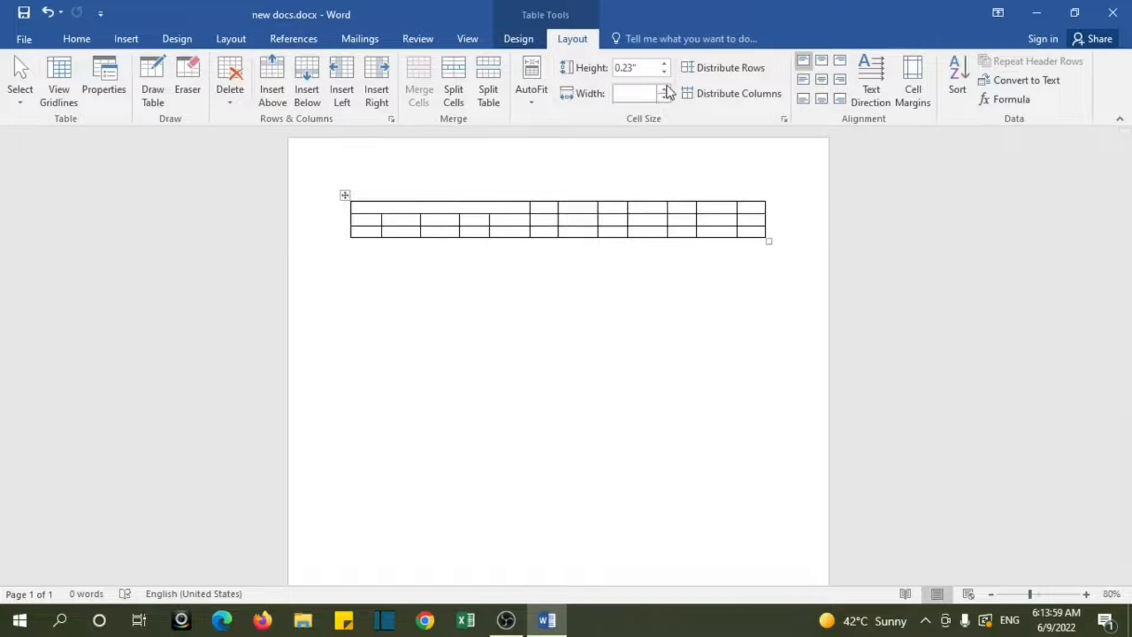
click(665, 64)
click(665, 65)
click(665, 65)
click(666, 65)
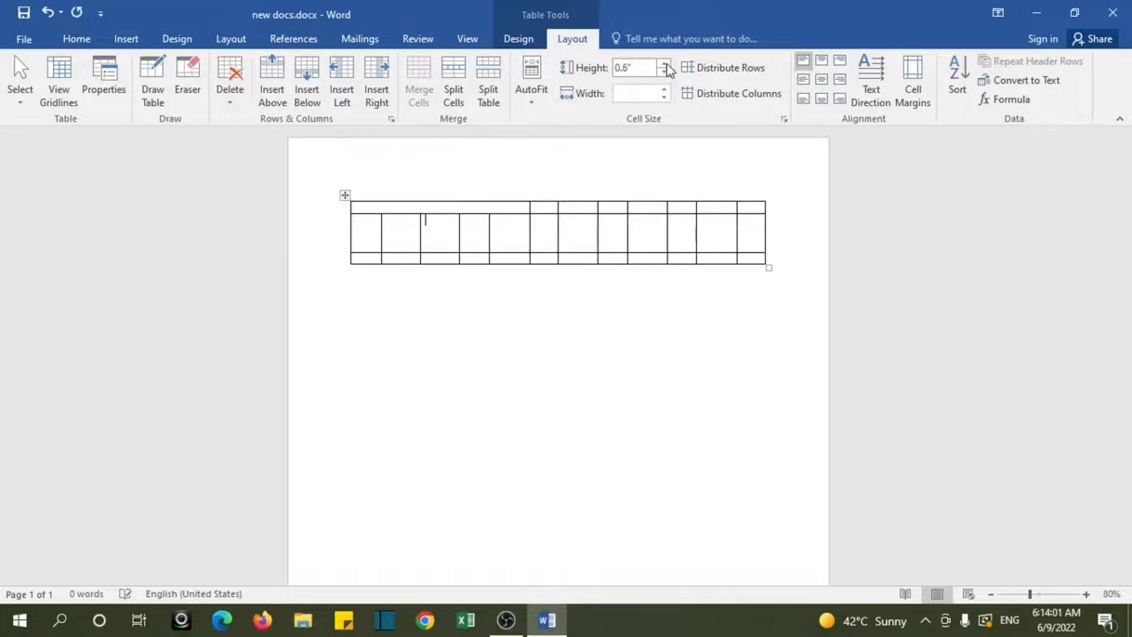
click(666, 65)
click(666, 64)
Step: Increase the width of the table's third column to 0.7" and reduce it again in small increments
click(666, 89)
click(665, 89)
click(666, 89)
click(666, 90)
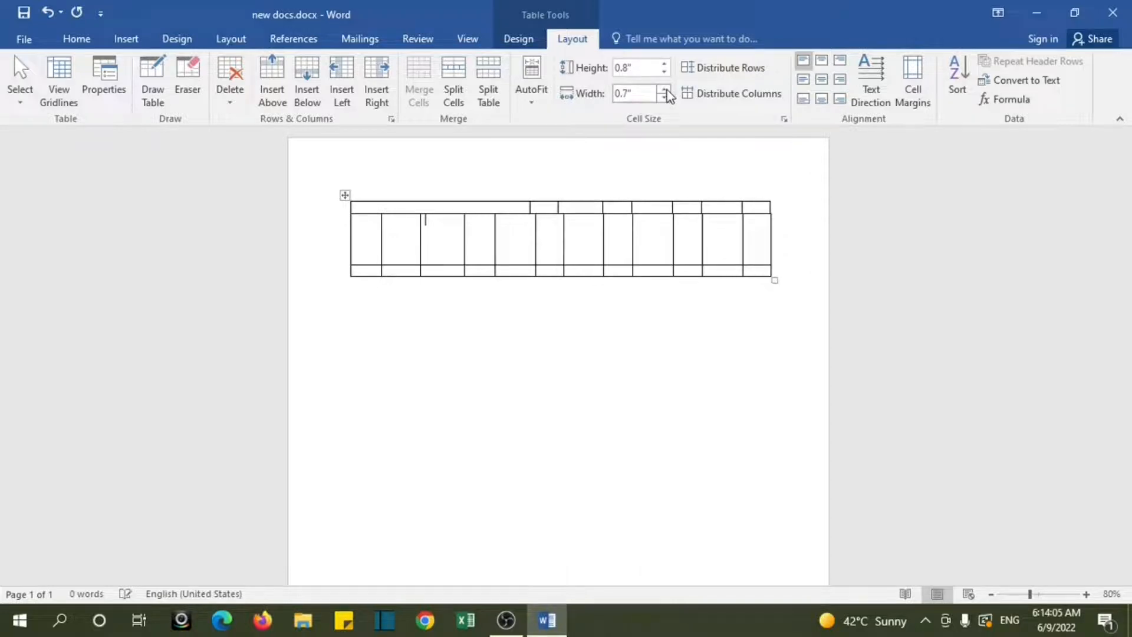
click(666, 99)
click(666, 100)
click(667, 99)
click(667, 99)
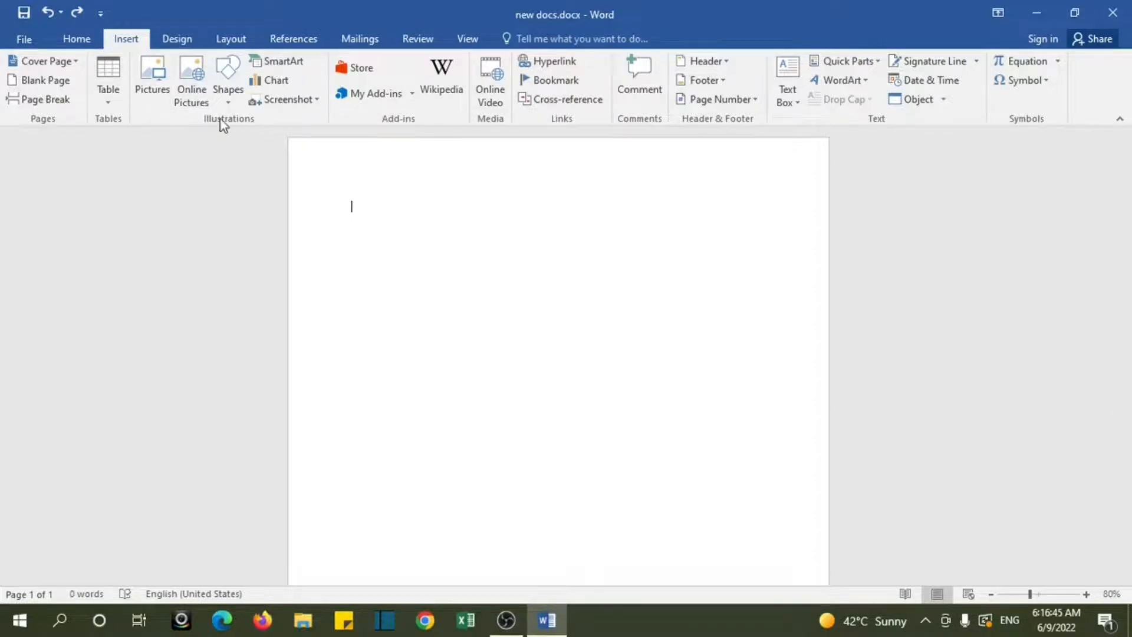
Step: Draw an oval shape about 2.73" wide and 2.36" high on the blank page
click(226, 97)
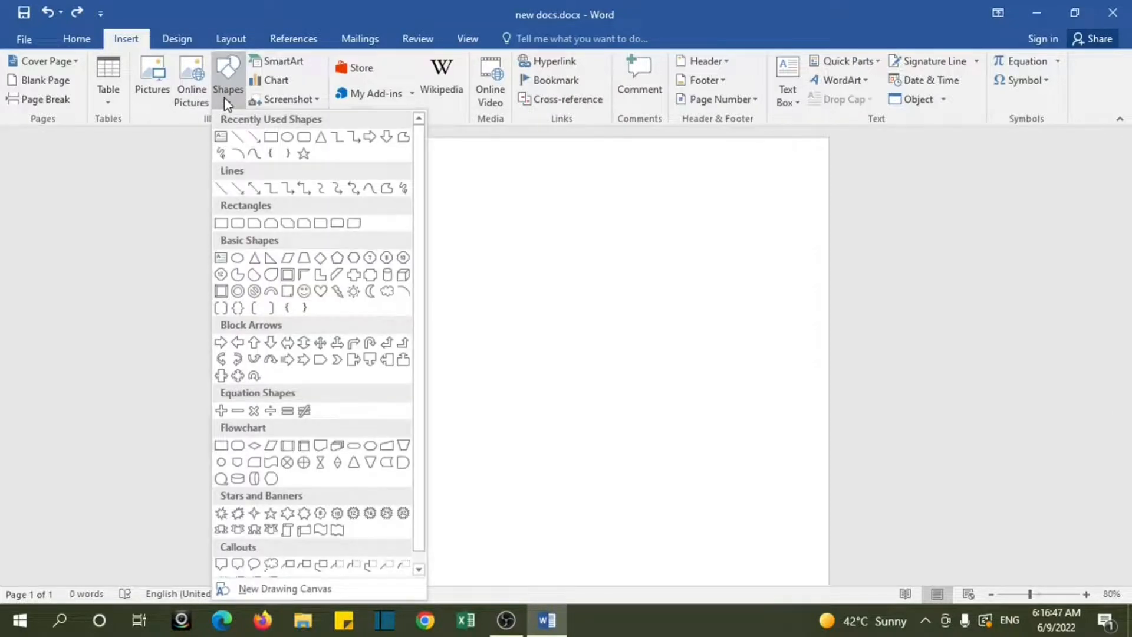
scroll(416, 190, down, 1)
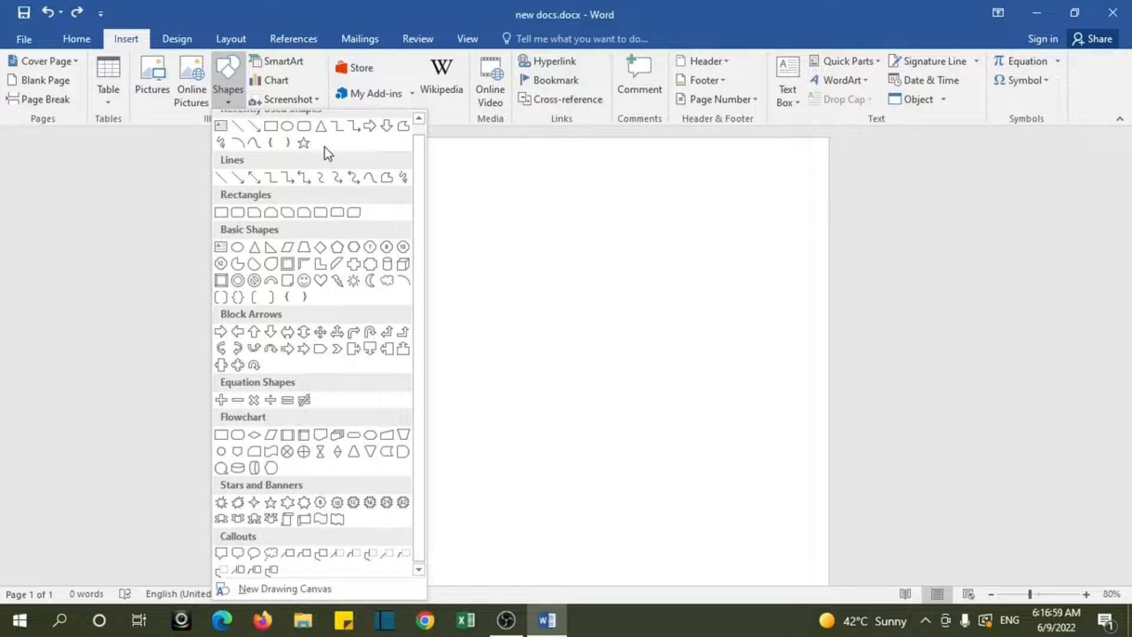
click(288, 127)
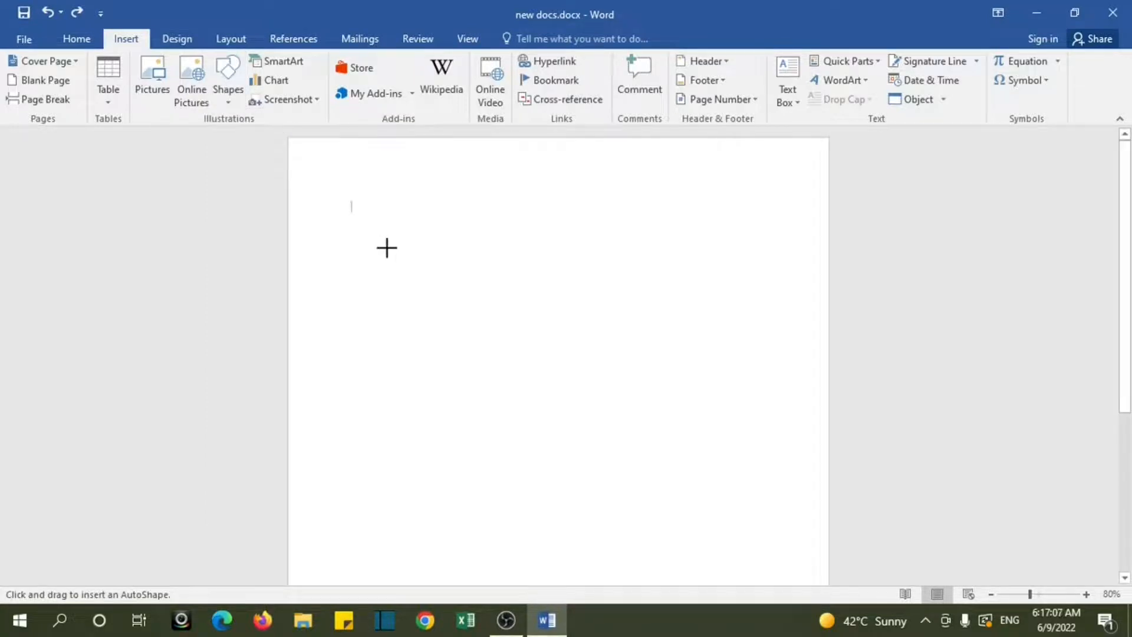
drag(387, 247, 561, 399)
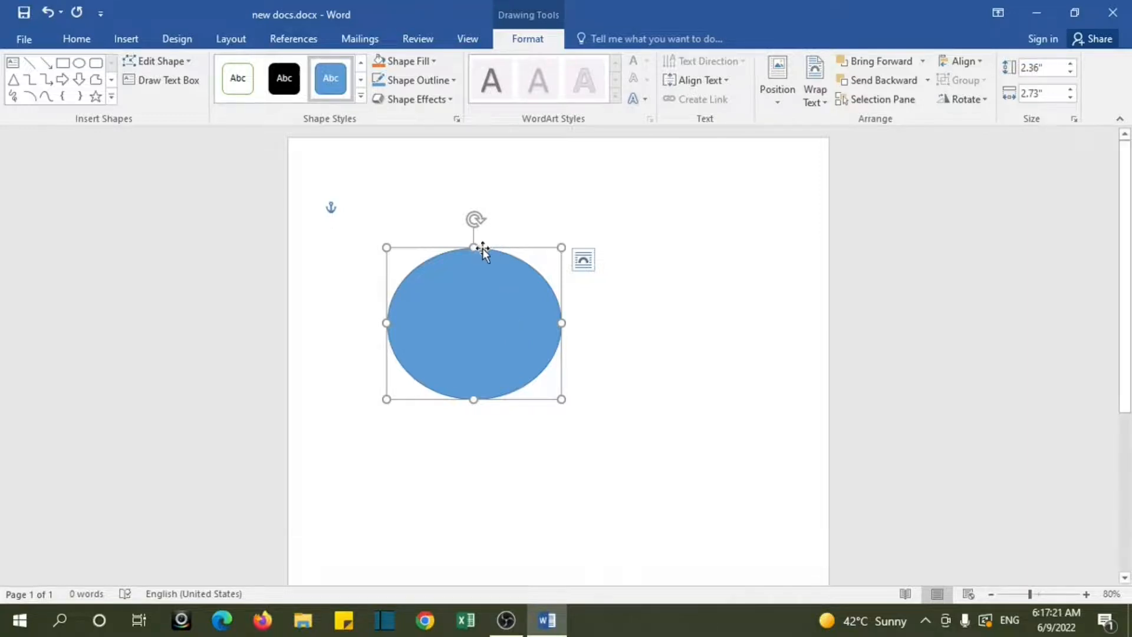
Step: Stretch the oval to about 4.19" high and 4" wide
drag(474, 247, 473, 199)
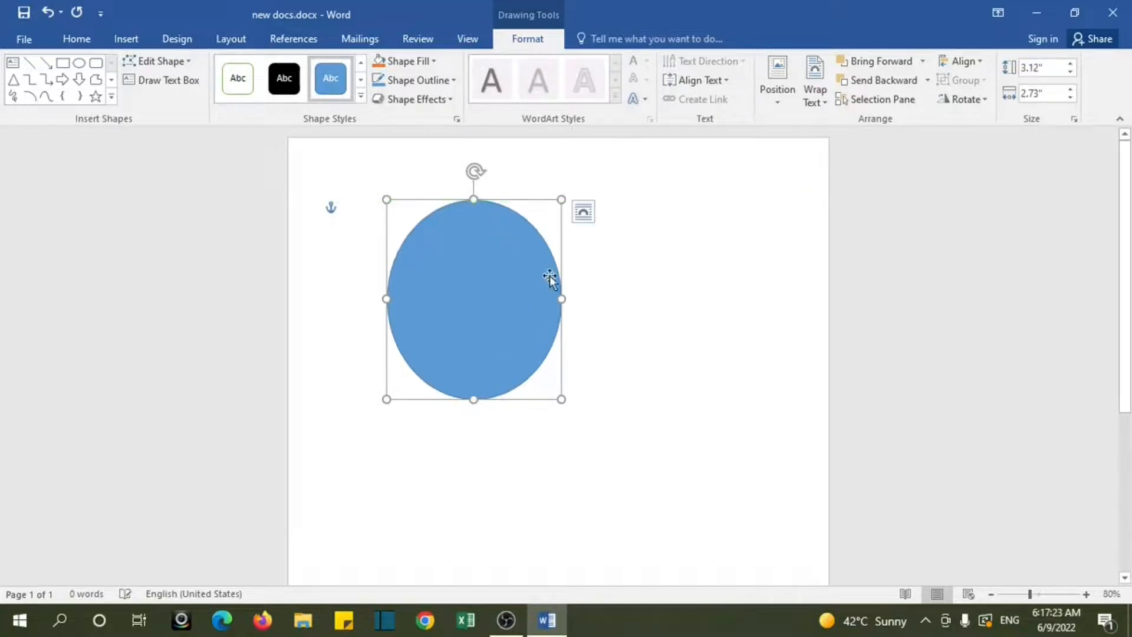
drag(561, 295, 643, 299)
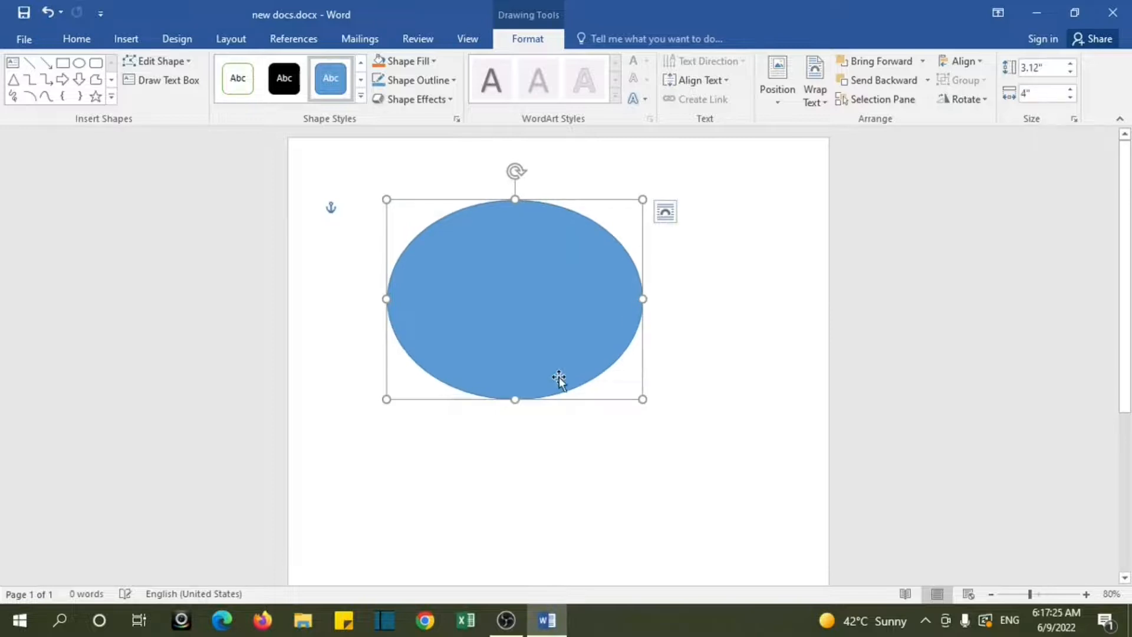
drag(515, 399, 529, 470)
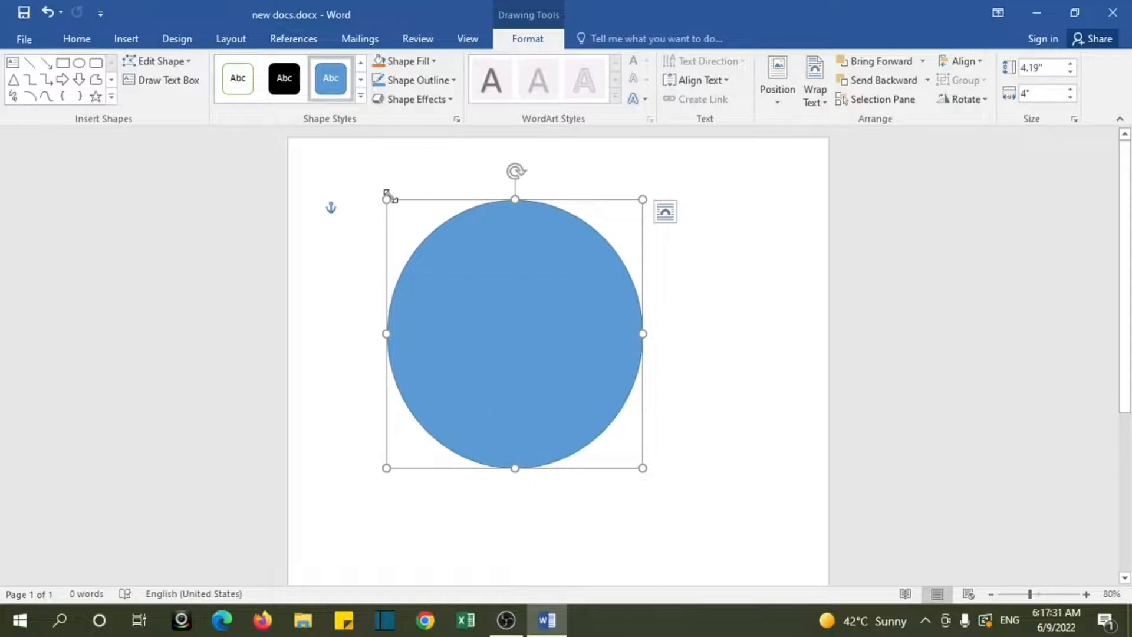
Step: Give the oval the solid gold shape style and a dark blue outline
click(360, 81)
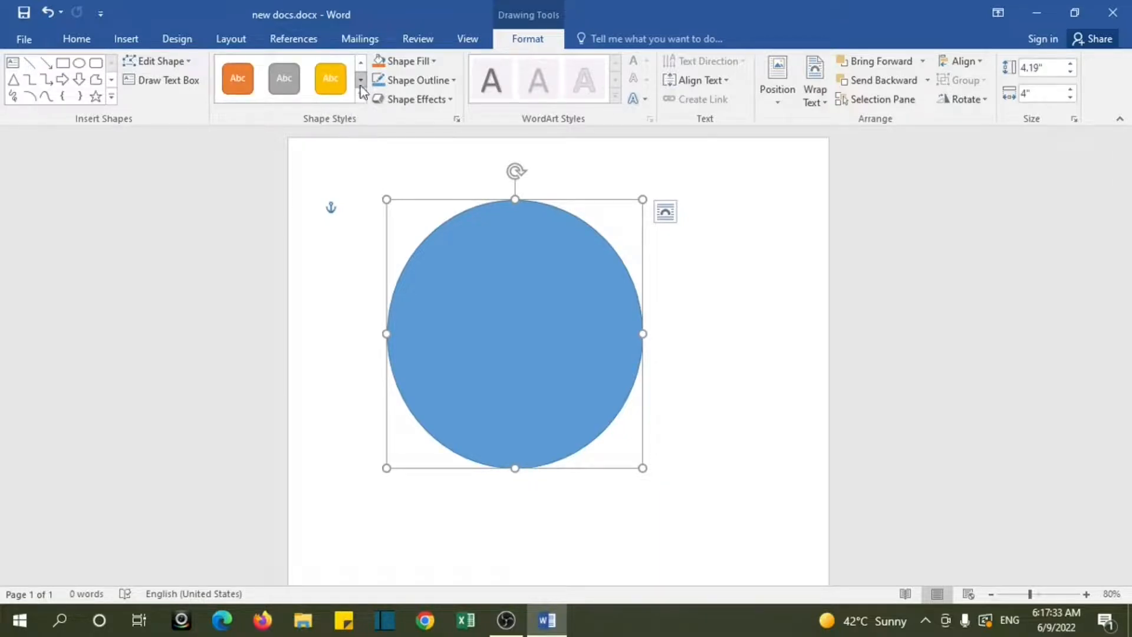
click(333, 85)
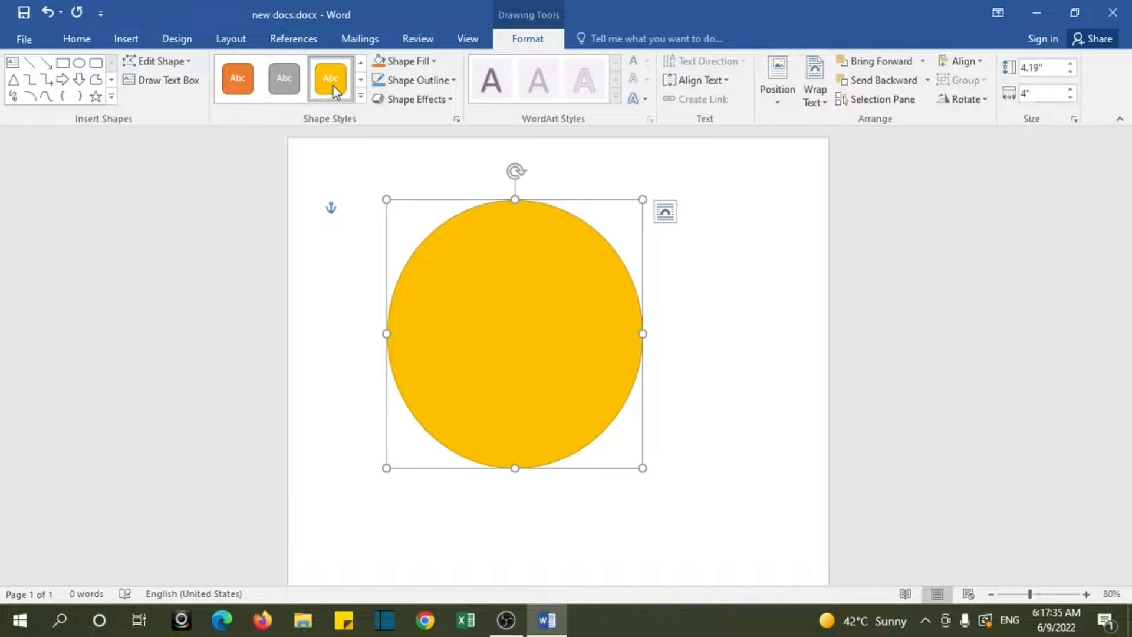
click(435, 89)
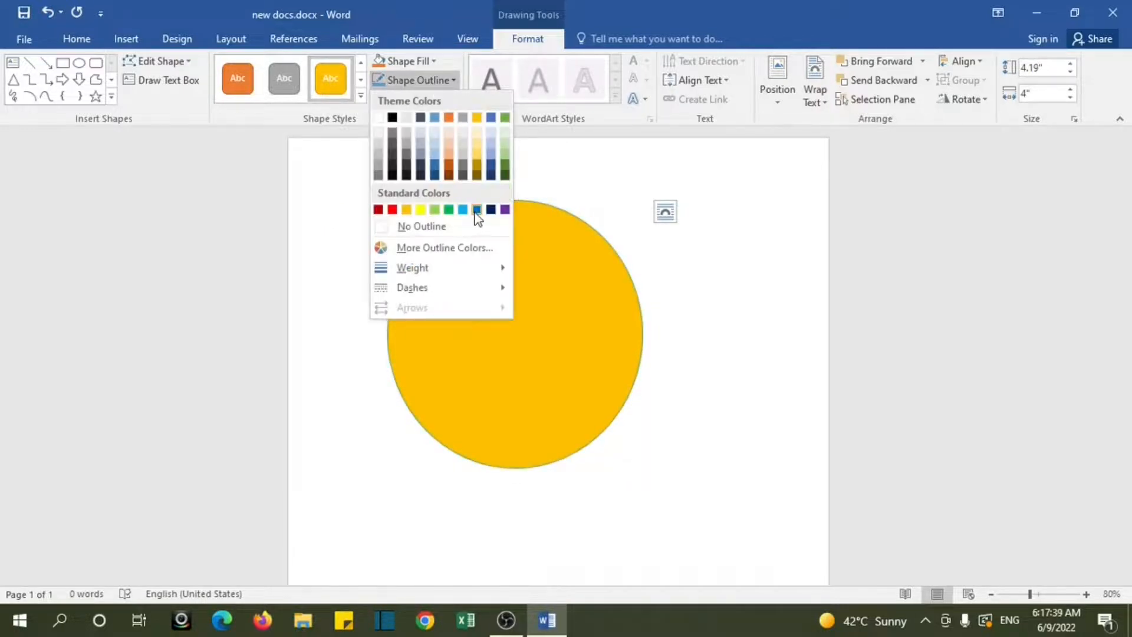
click(490, 210)
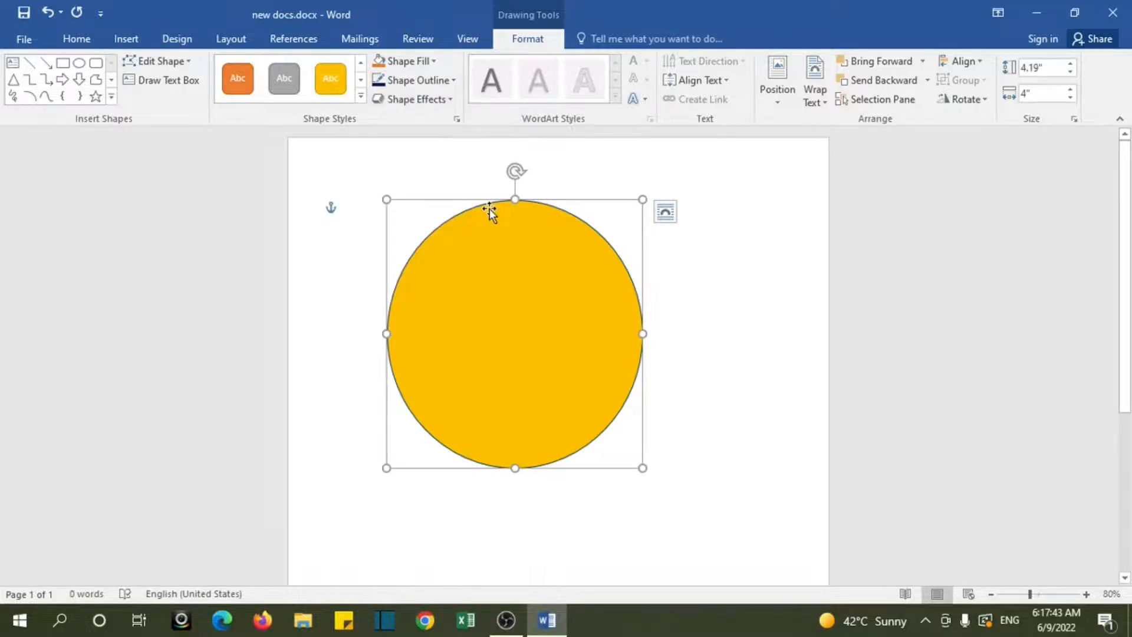
Step: Try a tilted 3-D preset effect on the gold oval, and undo it
click(450, 101)
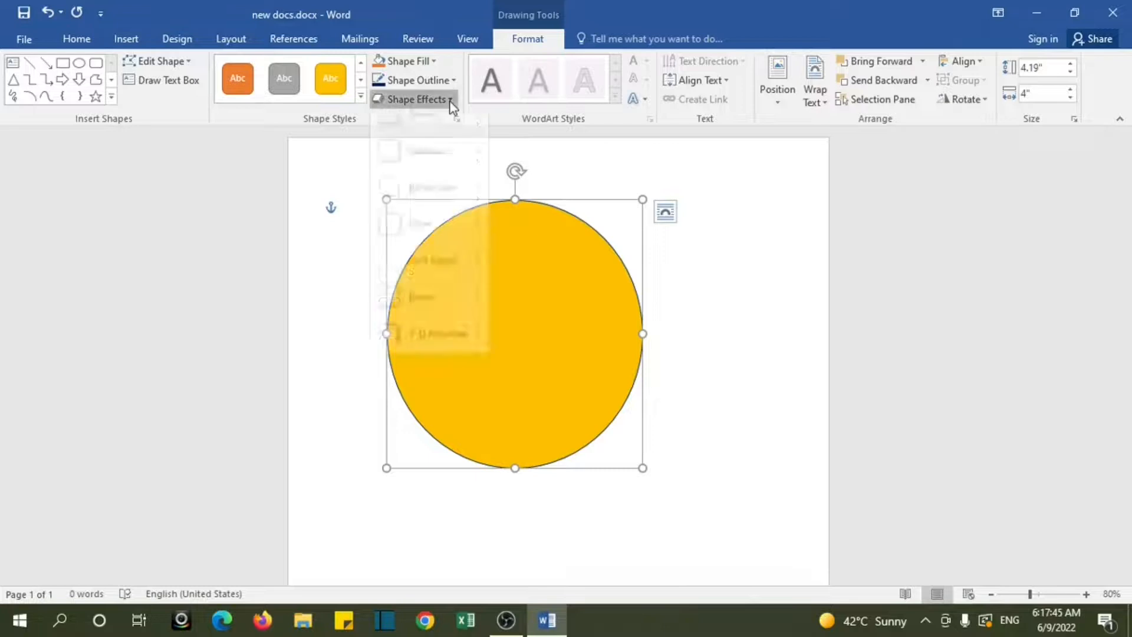
mouse_move(461, 145)
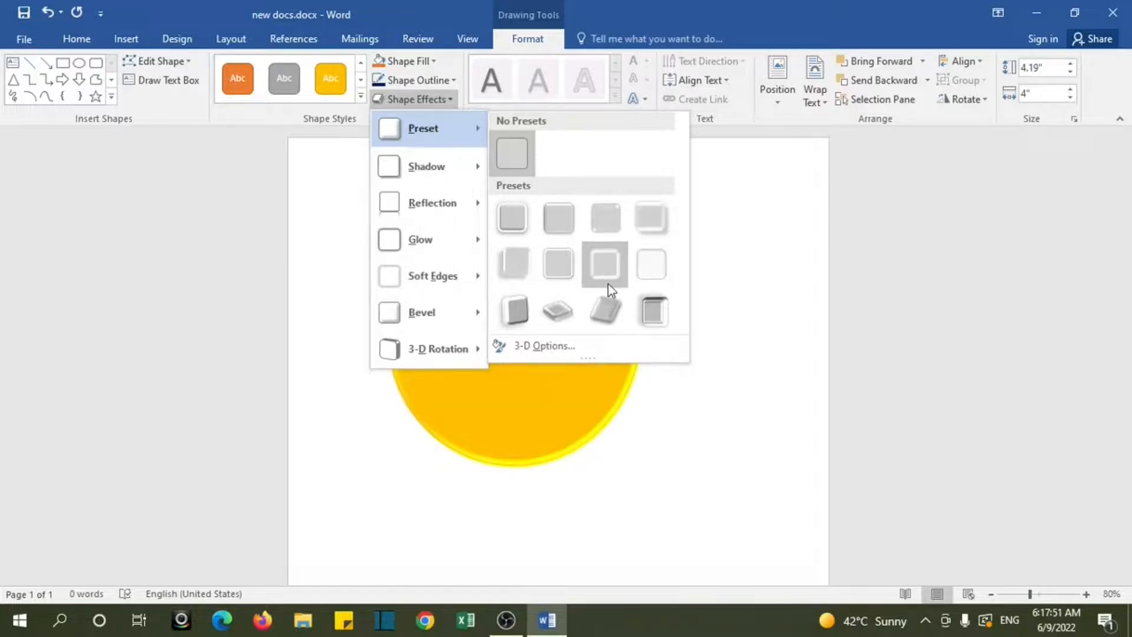
click(601, 302)
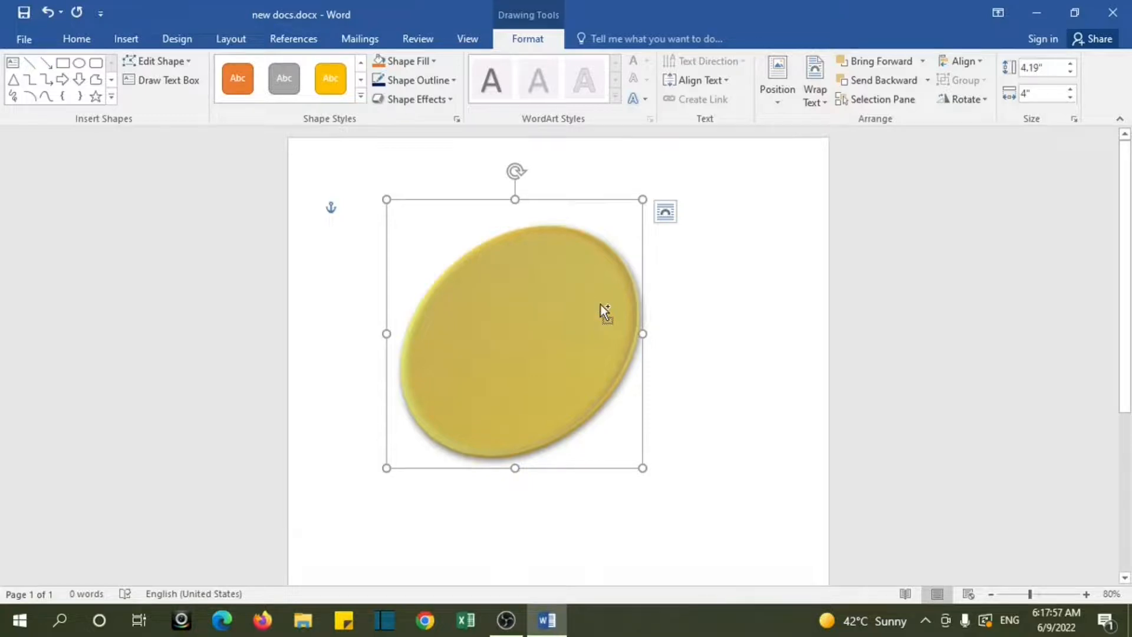
key(ctrl+z)
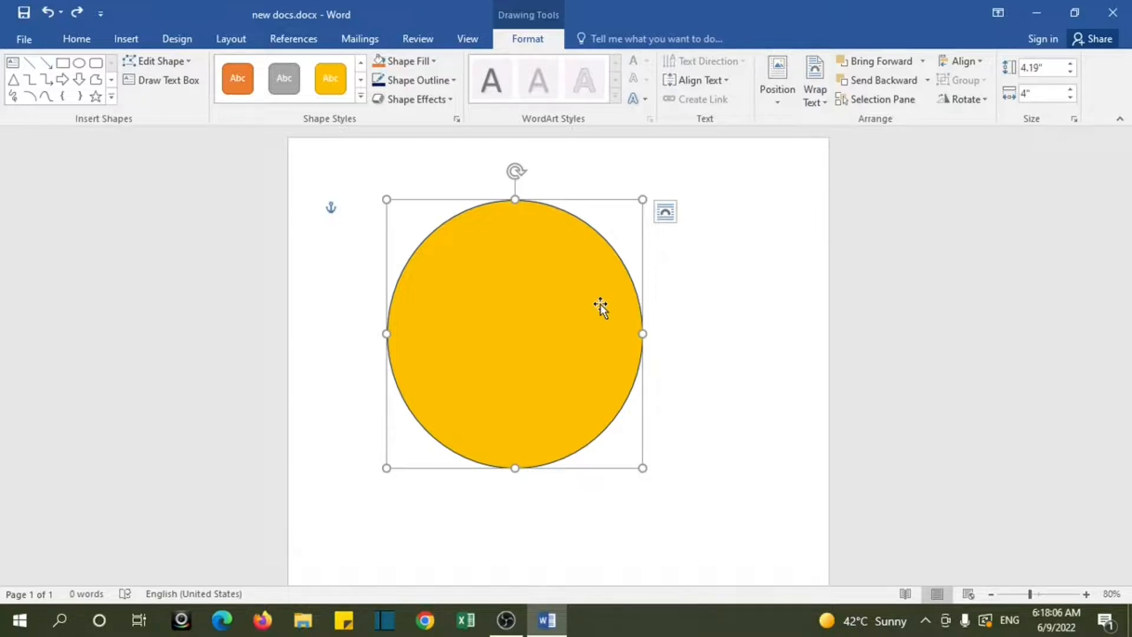
Step: Draw a rectangle about 2.6" wide below the oval and stretch it to about 1.49" high
click(127, 41)
click(232, 99)
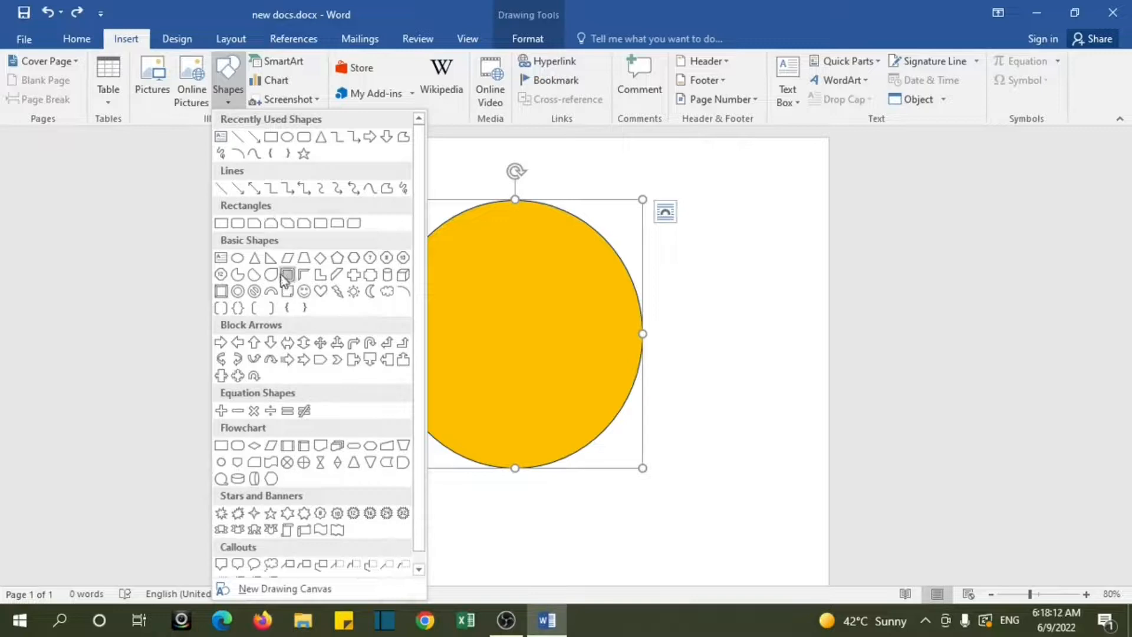
click(275, 139)
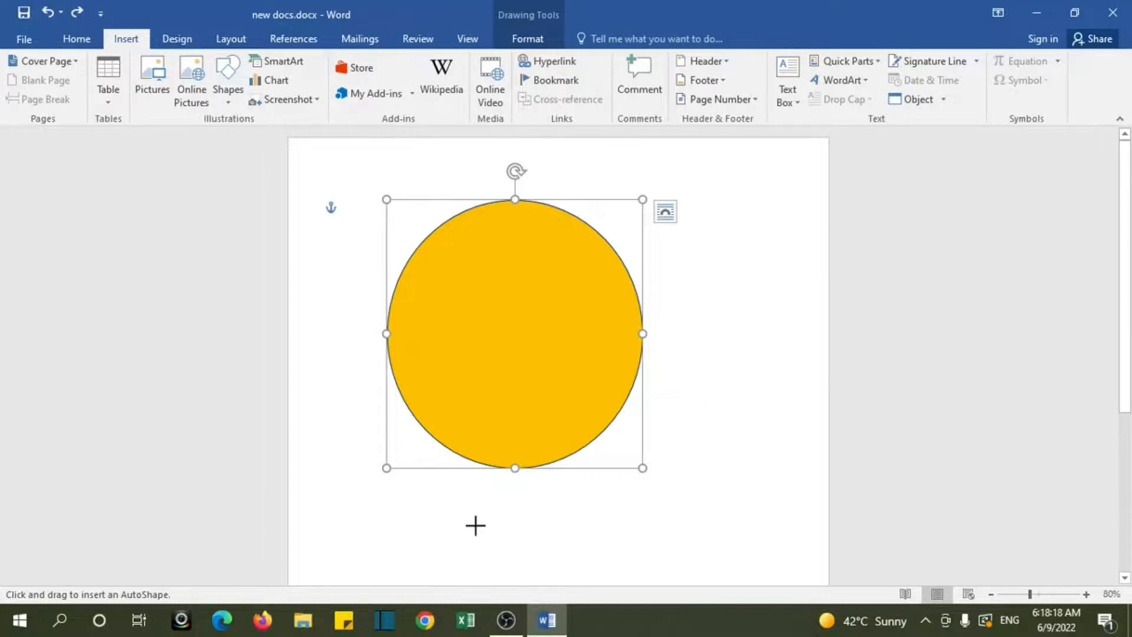
mouse_move(441, 506)
mouse_down()
mouse_move(548, 560)
mouse_move(608, 571)
mouse_up()
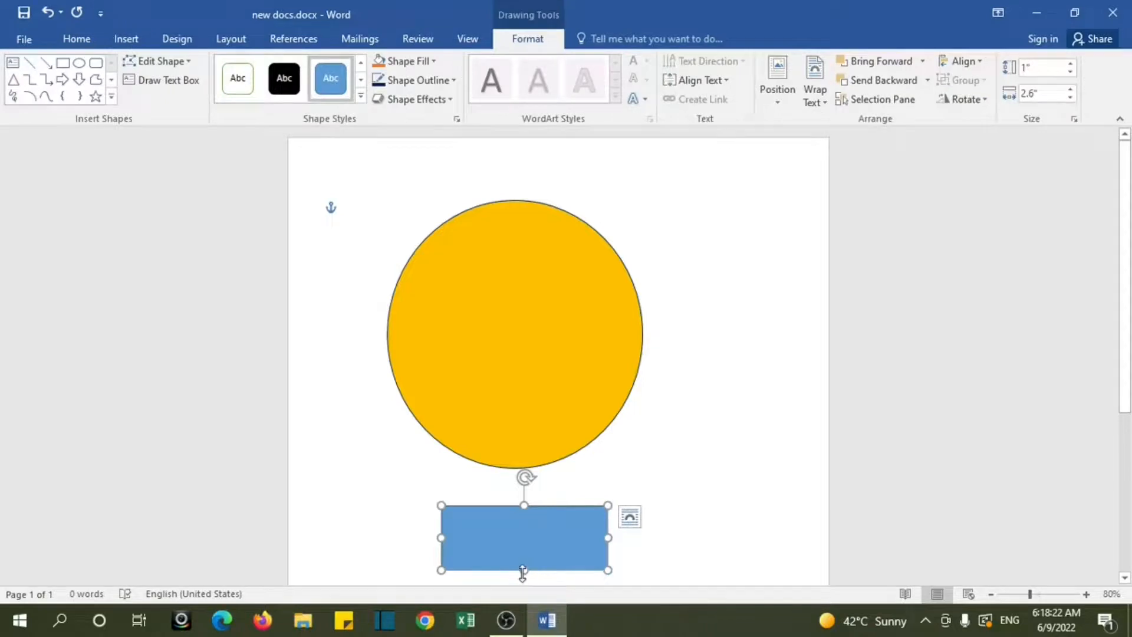
drag(525, 571, 525, 602)
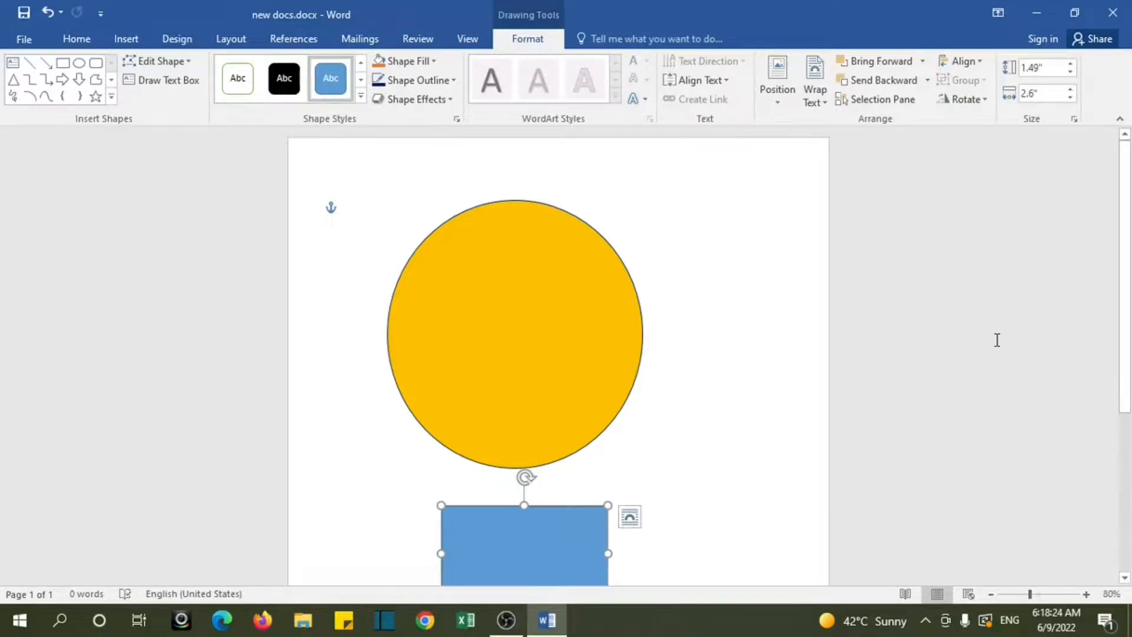
drag(1131, 302, 1131, 266)
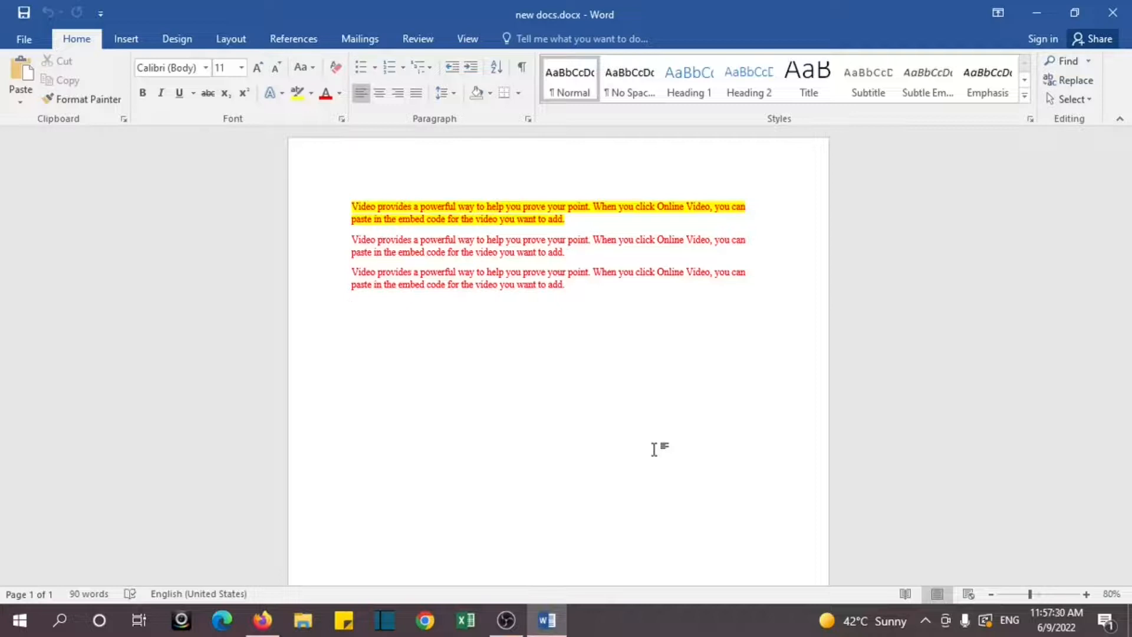
Step: Add two blank pages to the document with the highlighted and red paragraphs
click(126, 39)
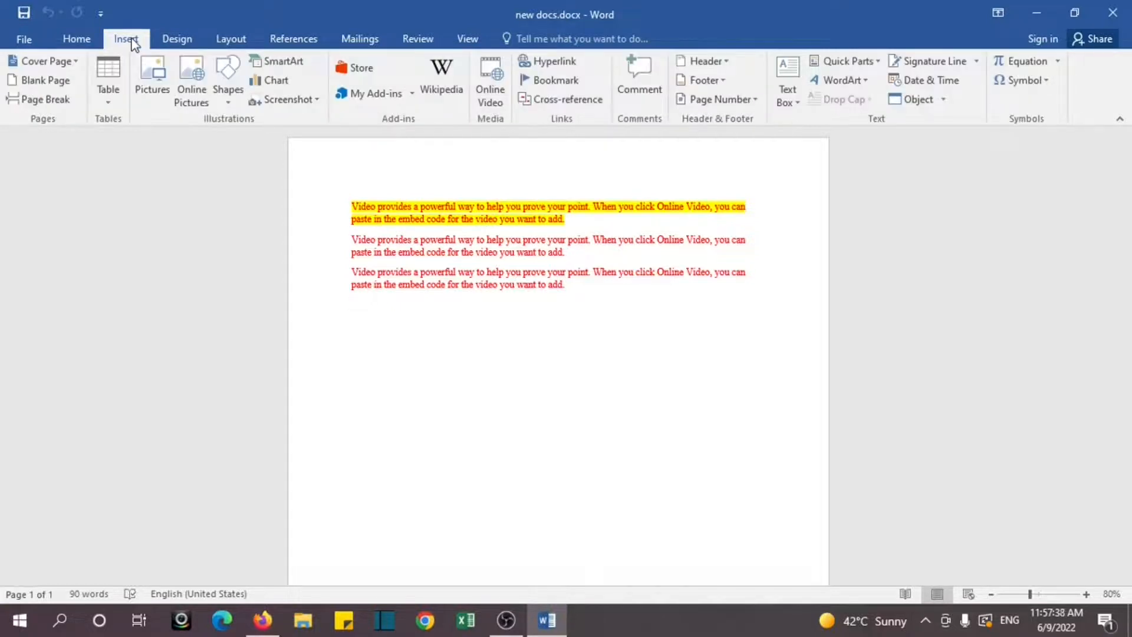
click(65, 87)
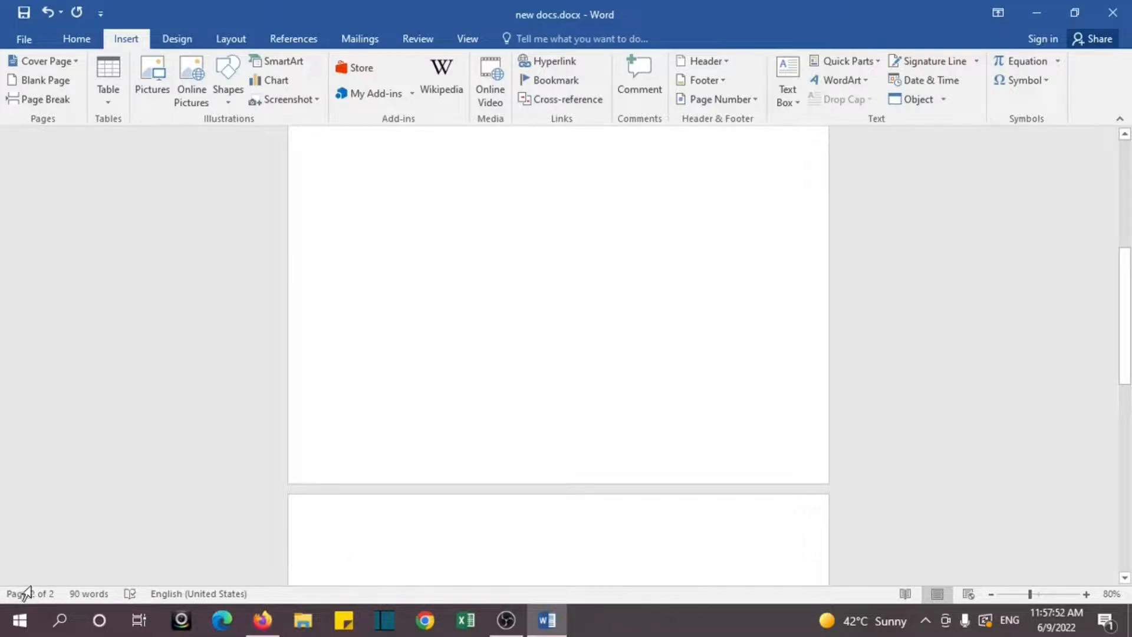
click(69, 79)
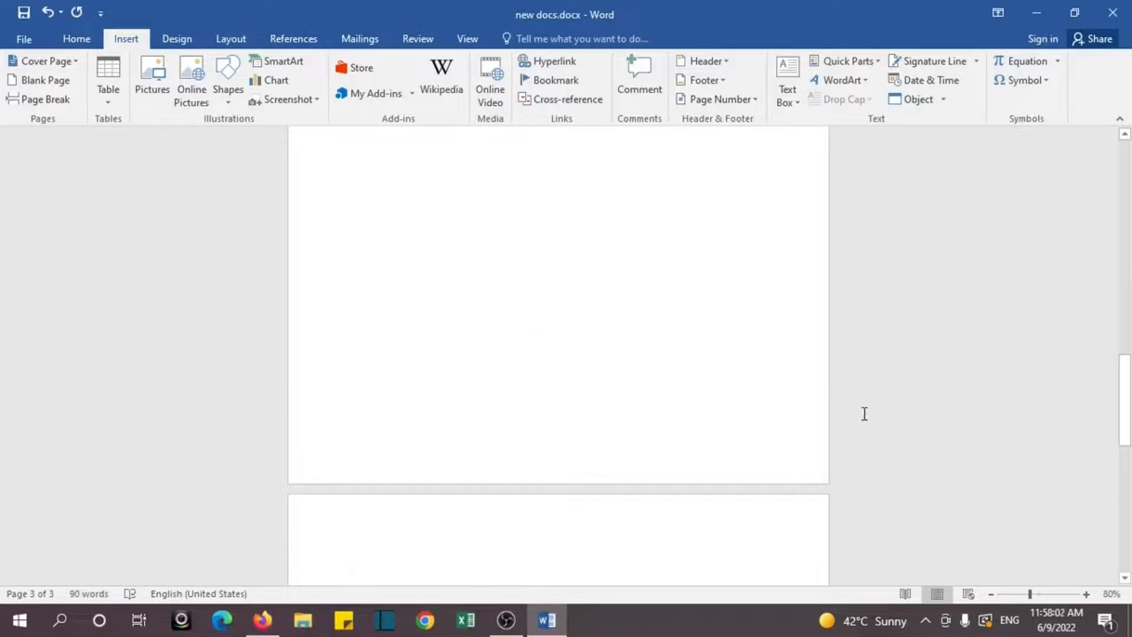
Step: Insert the picture Screenshot (11).png from the Screenshots folder in Pictures
drag(1129, 405, 1131, 164)
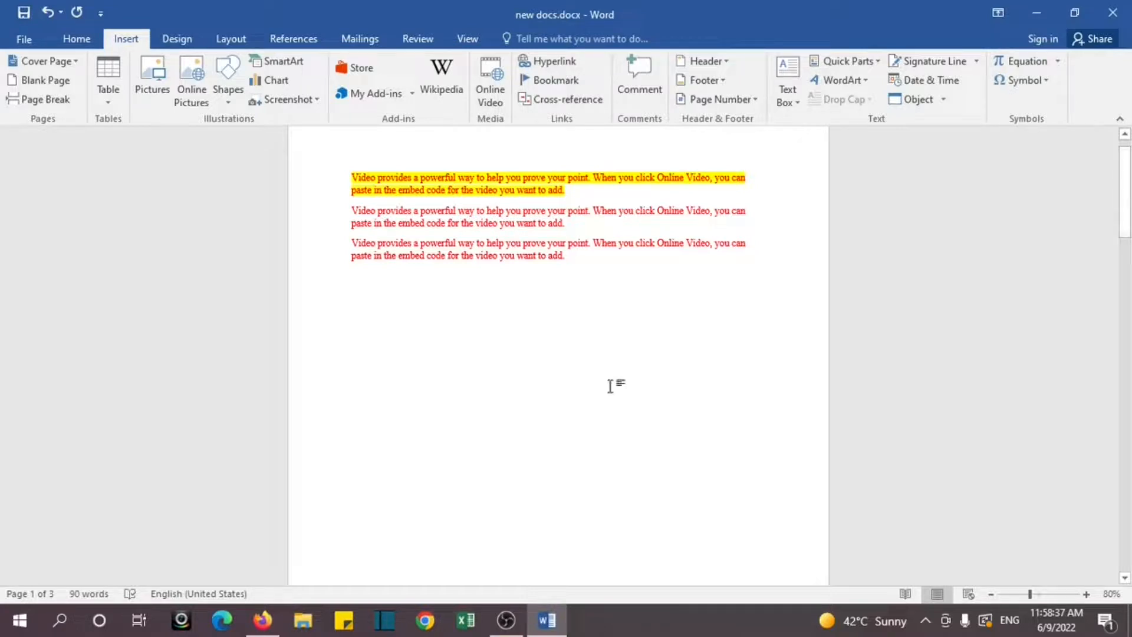
click(151, 82)
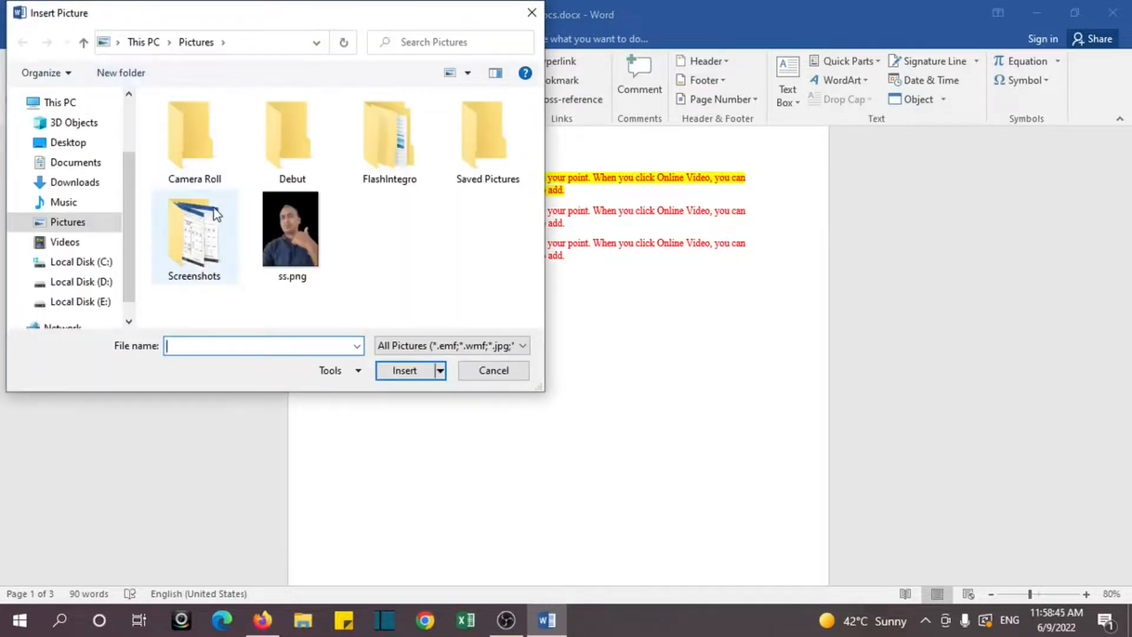
drag(125, 233, 125, 182)
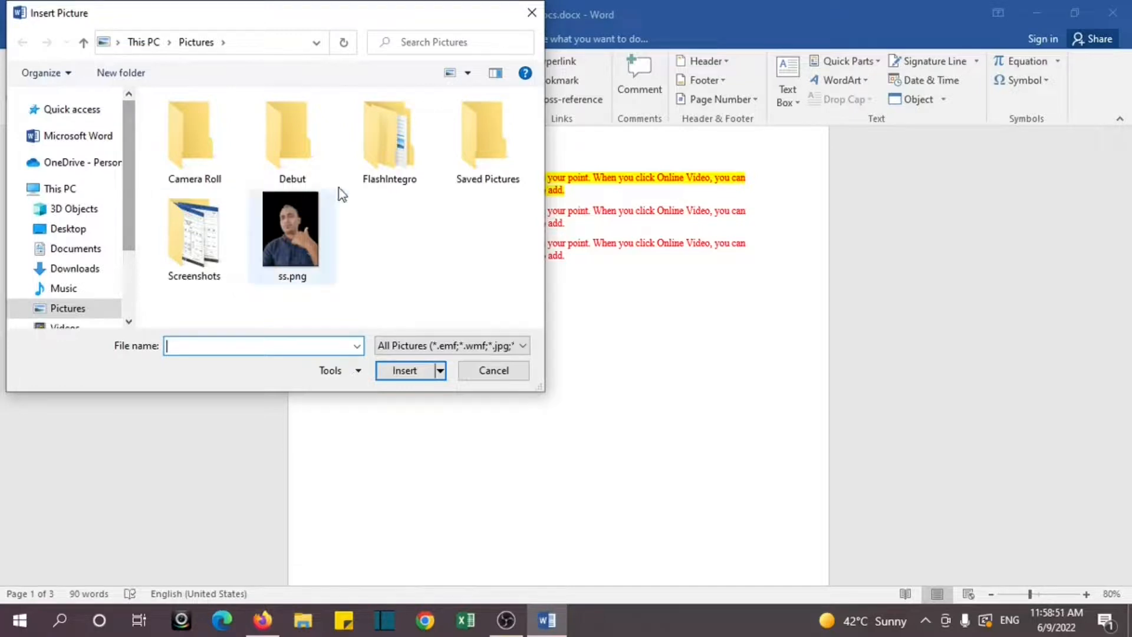
double_click(201, 250)
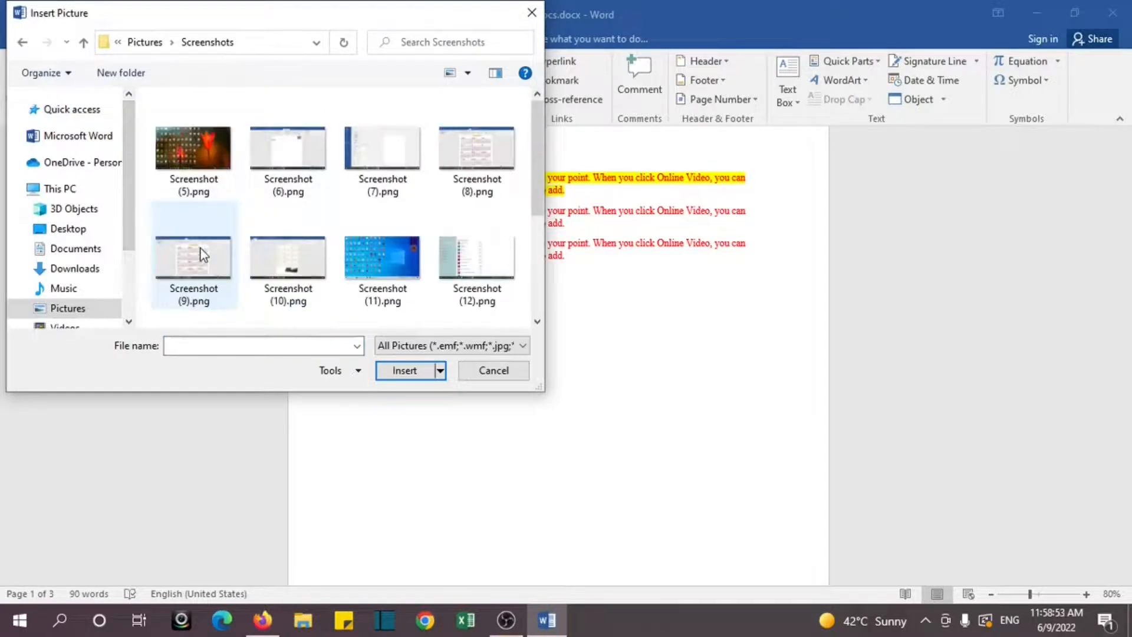
click(384, 292)
click(399, 371)
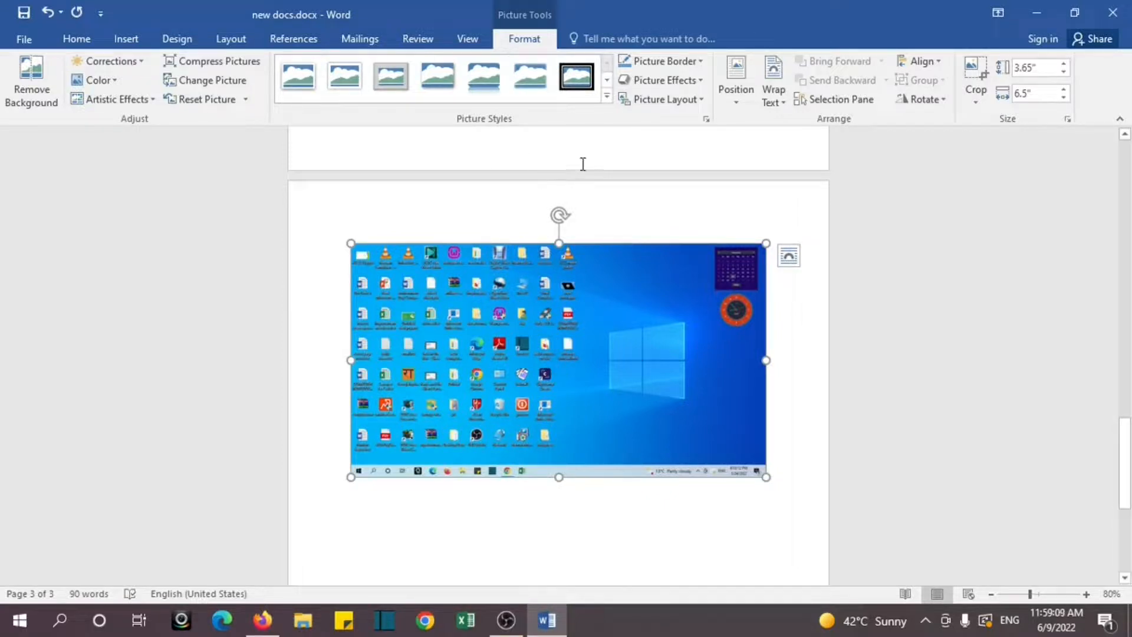
Step: Try the soft-edge and reflected rounded picture styles, and apply the drop-shadow rectangle style to the screenshot
click(524, 82)
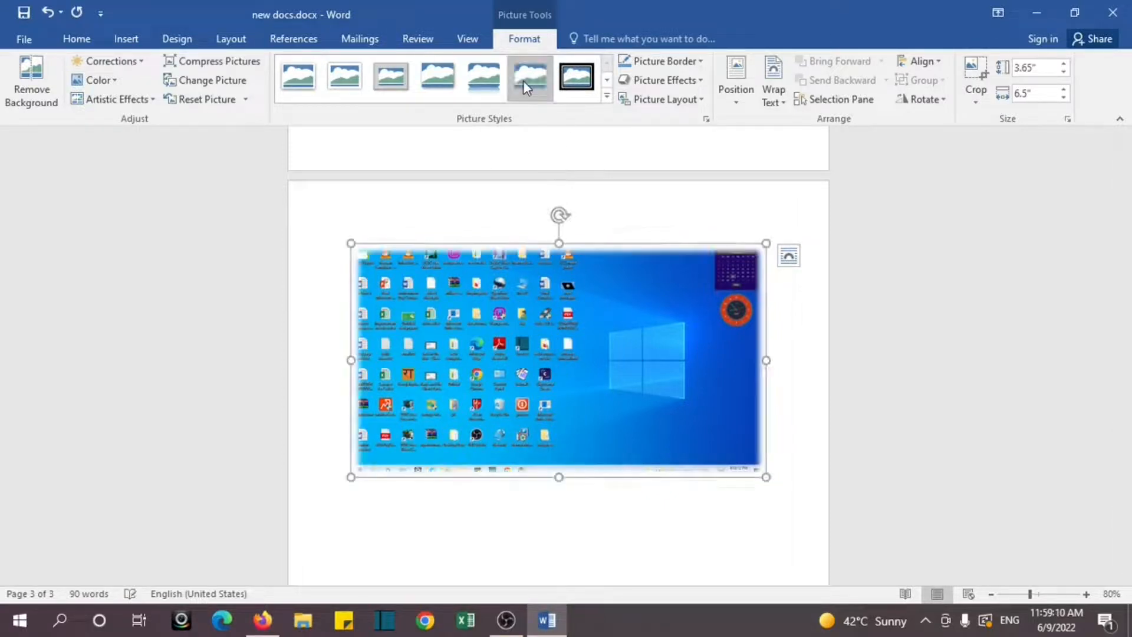
click(487, 81)
click(445, 81)
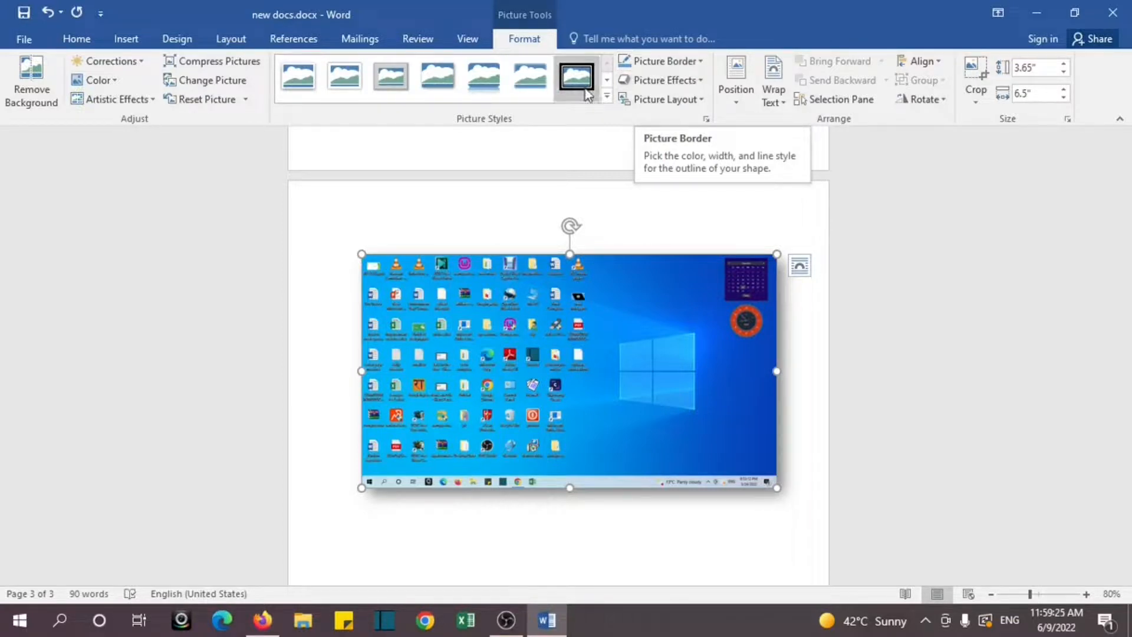
Step: Look through the picture effect categories and apply the first preset effect to the screenshot
click(702, 83)
click(702, 83)
click(702, 83)
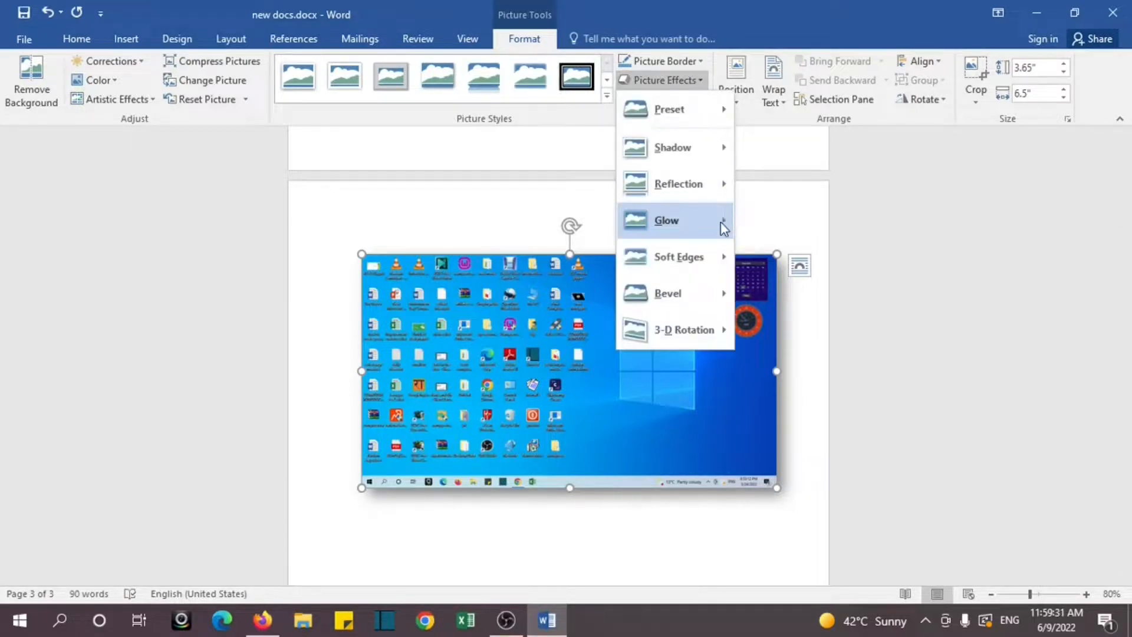
mouse_move(720, 136)
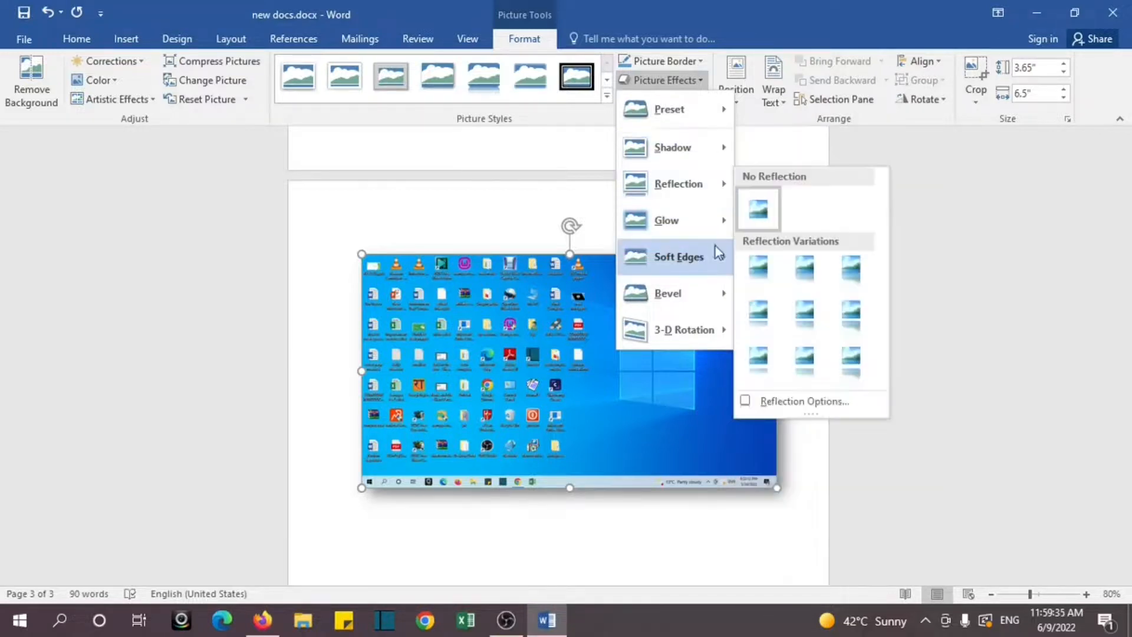
mouse_move(700, 287)
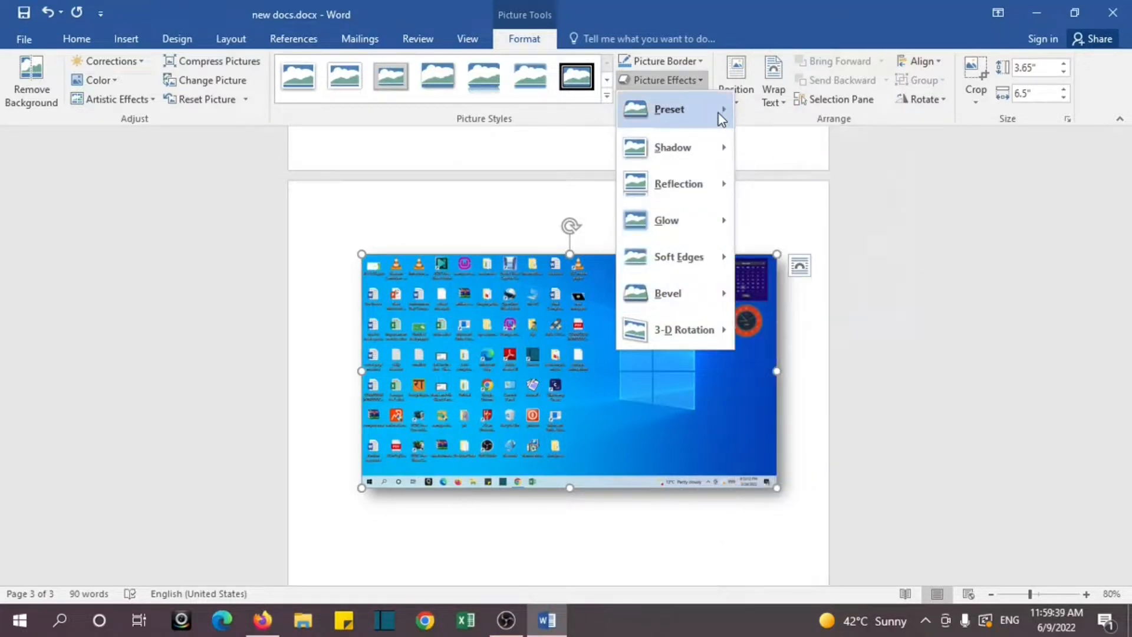
mouse_move(727, 110)
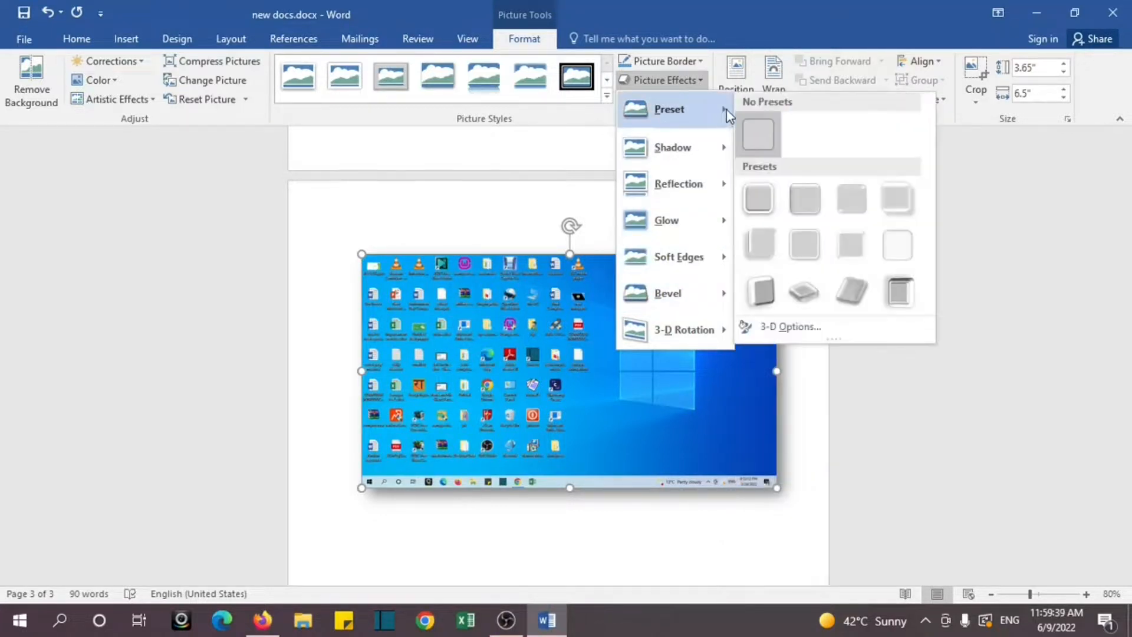
click(767, 200)
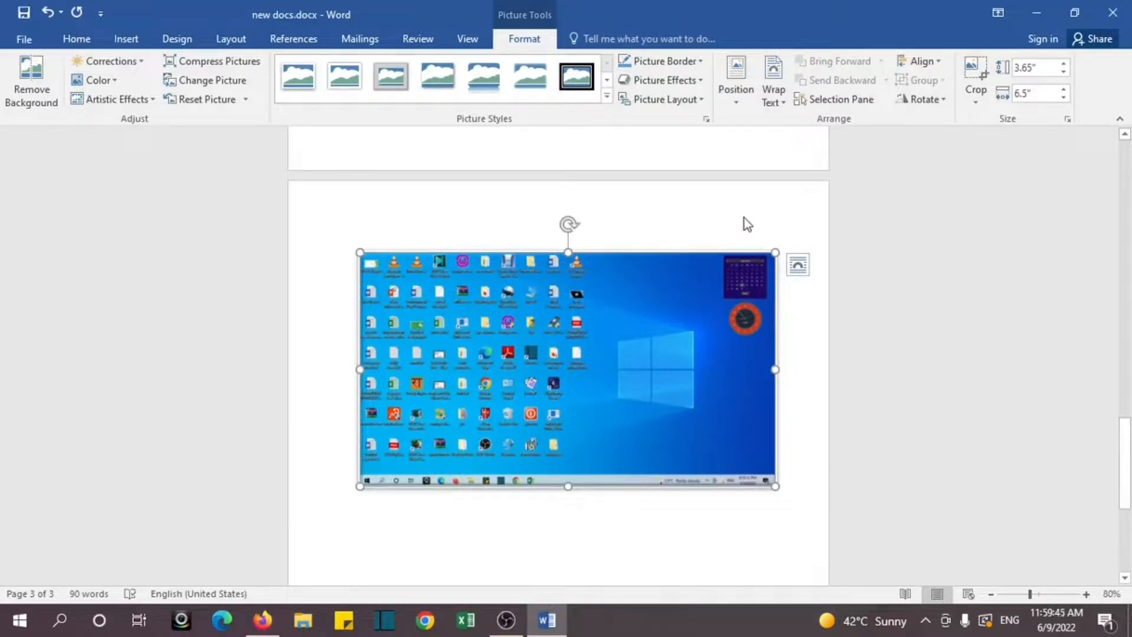
Step: Crop the right side of the screenshot so it is about 4" wide, and reselect the picture
click(979, 97)
click(995, 121)
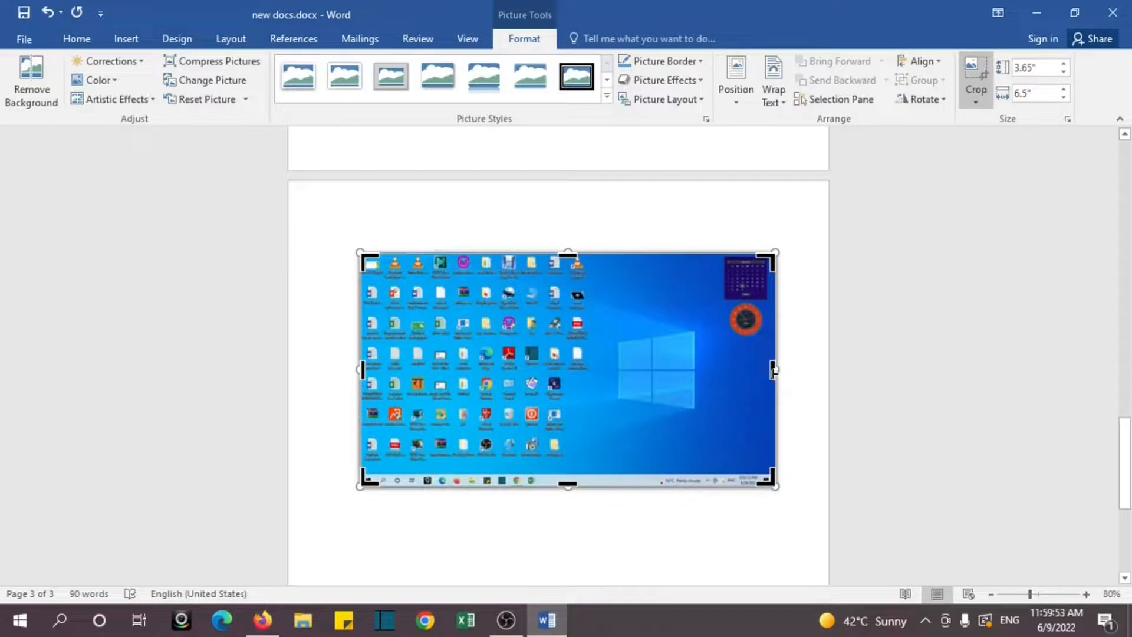
drag(774, 370, 617, 370)
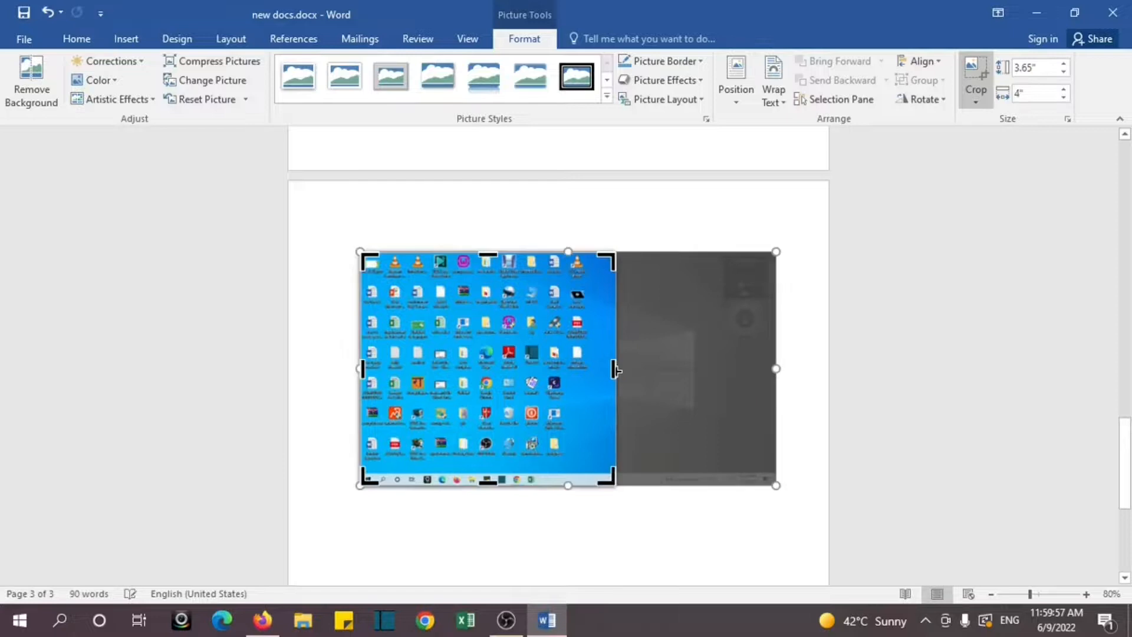
click(665, 222)
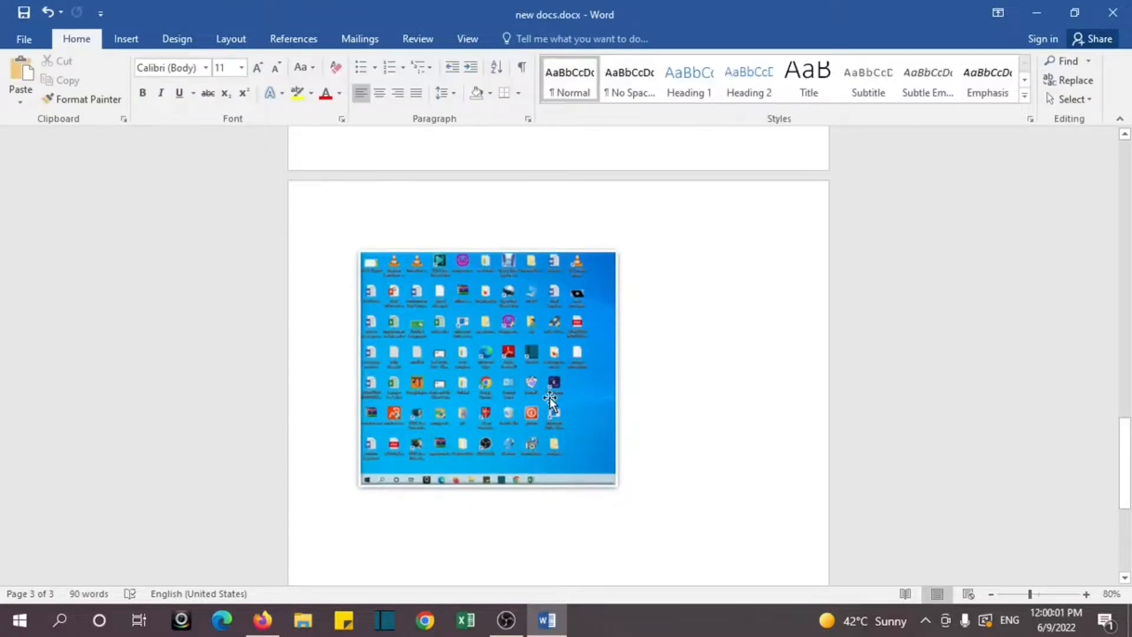
click(624, 488)
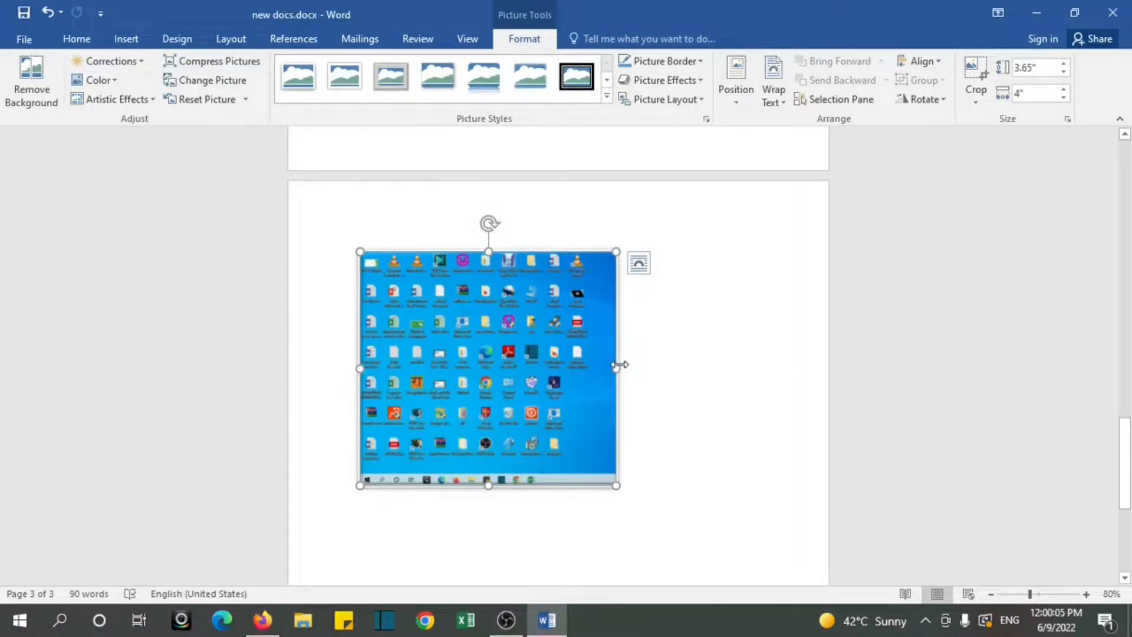
Step: Stretch the screenshot to about 5.45" wide and enlarge it to 4.29" high by 6.4" wide
drag(708, 381, 709, 383)
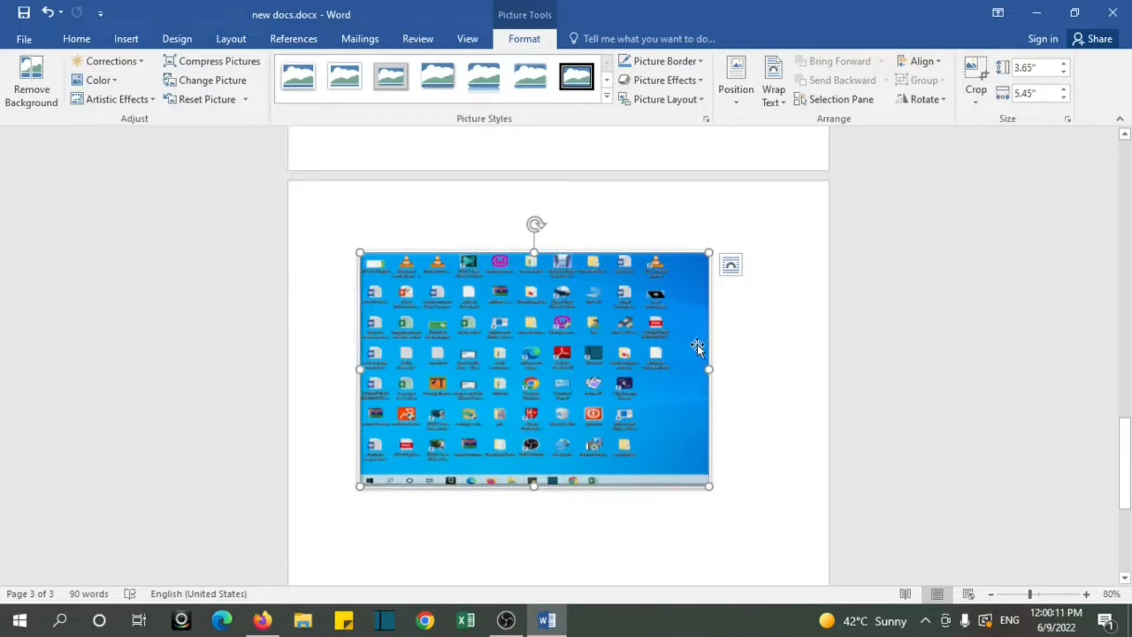
click(1064, 64)
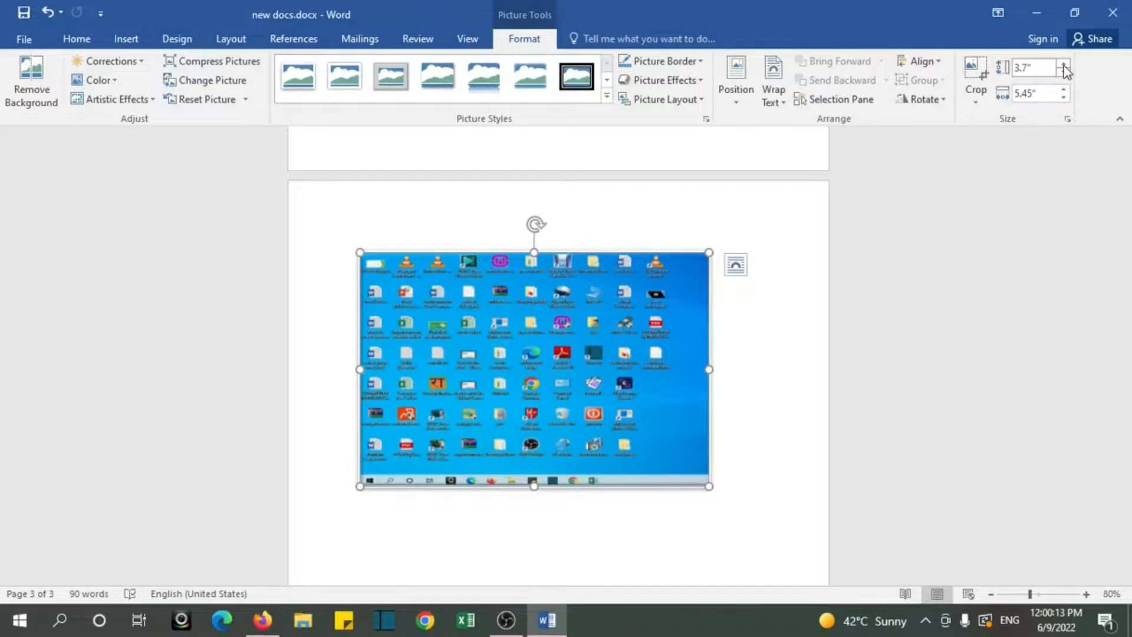
click(1064, 90)
click(1064, 90)
click(1065, 90)
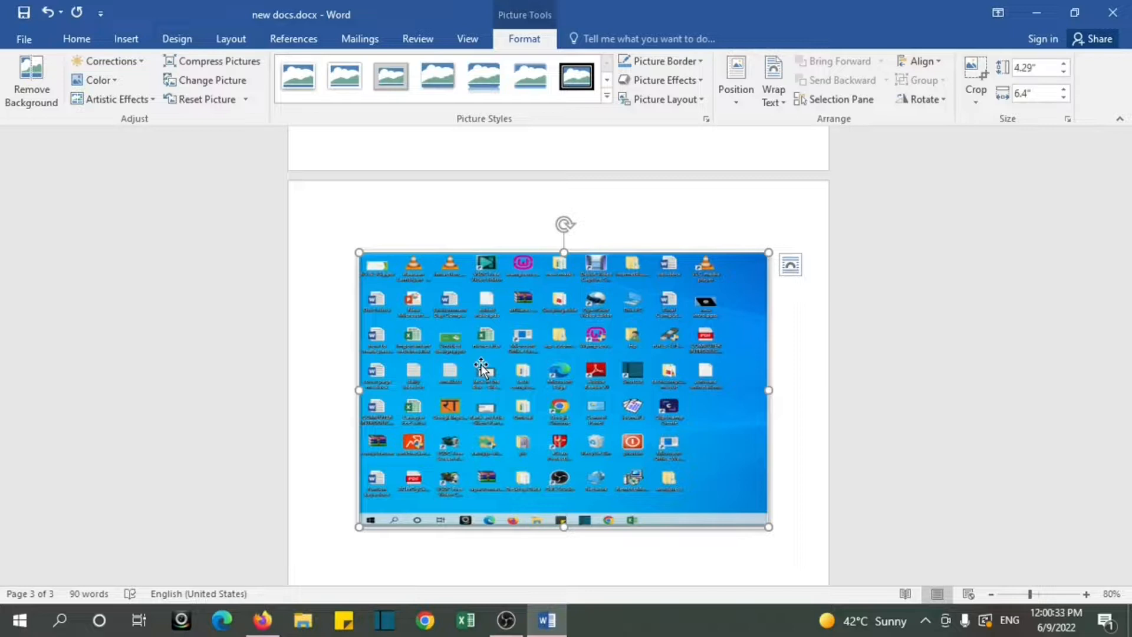
Step: Undo the picture edits and the picture's insertion so the third page is empty again
key(ctrl+z)
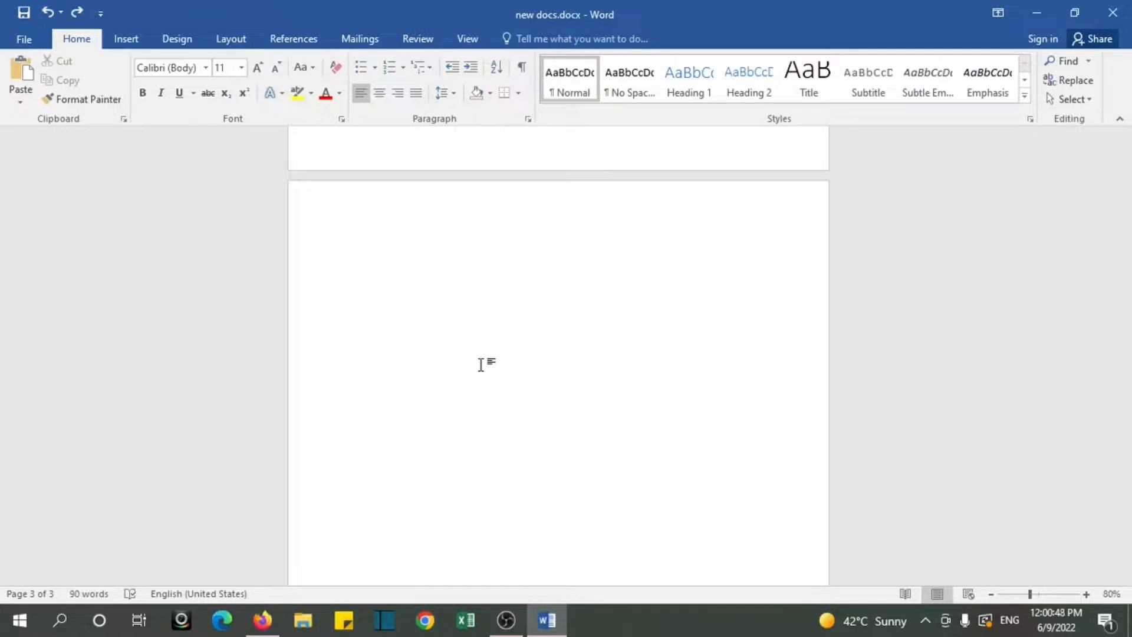
Step: Insert the built-in Motion (Even Page) header into the document
click(130, 41)
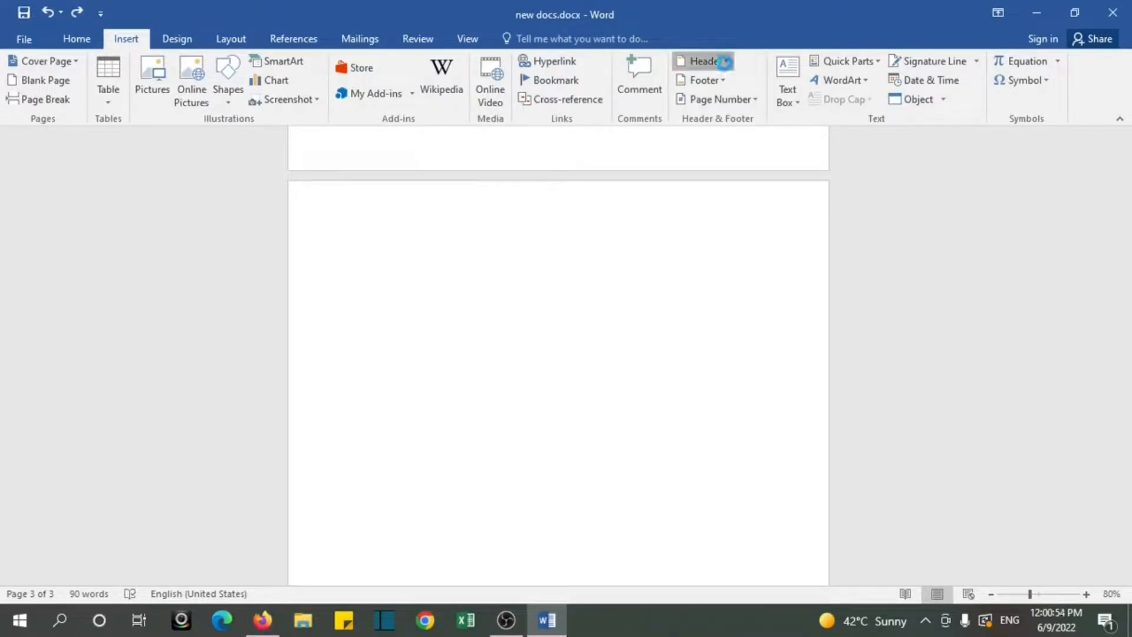
click(724, 62)
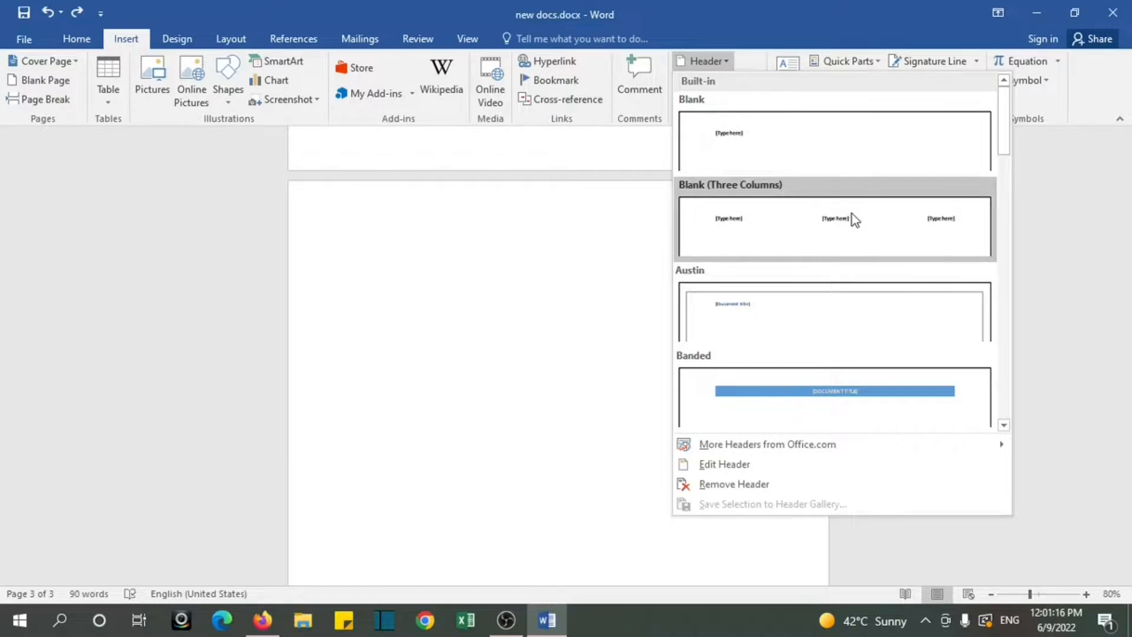
drag(1003, 151, 1010, 279)
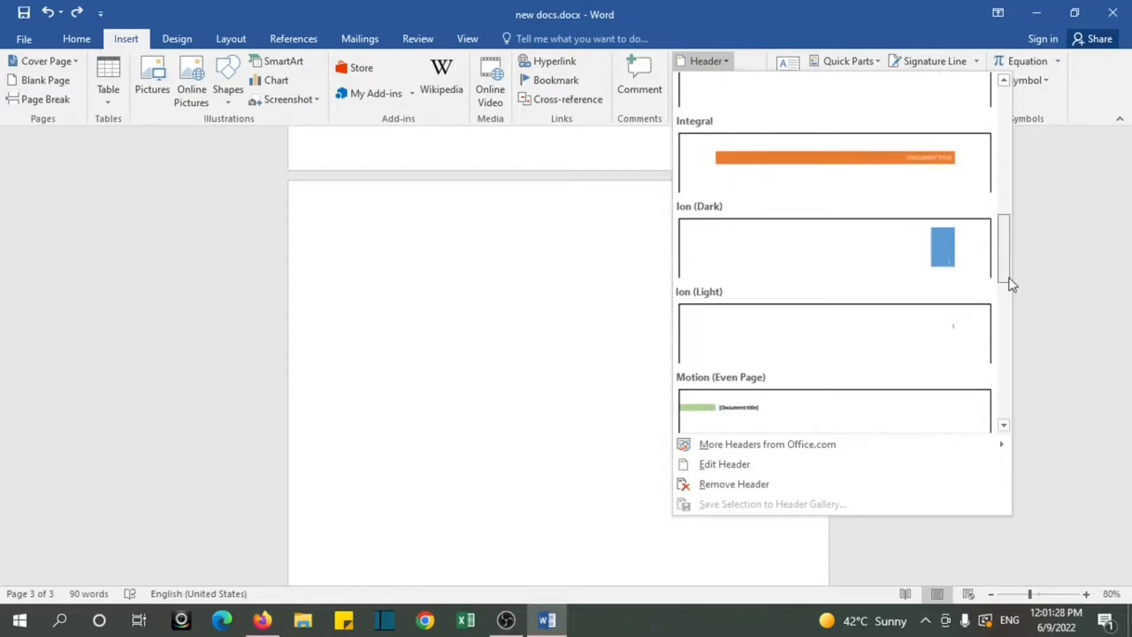
click(724, 413)
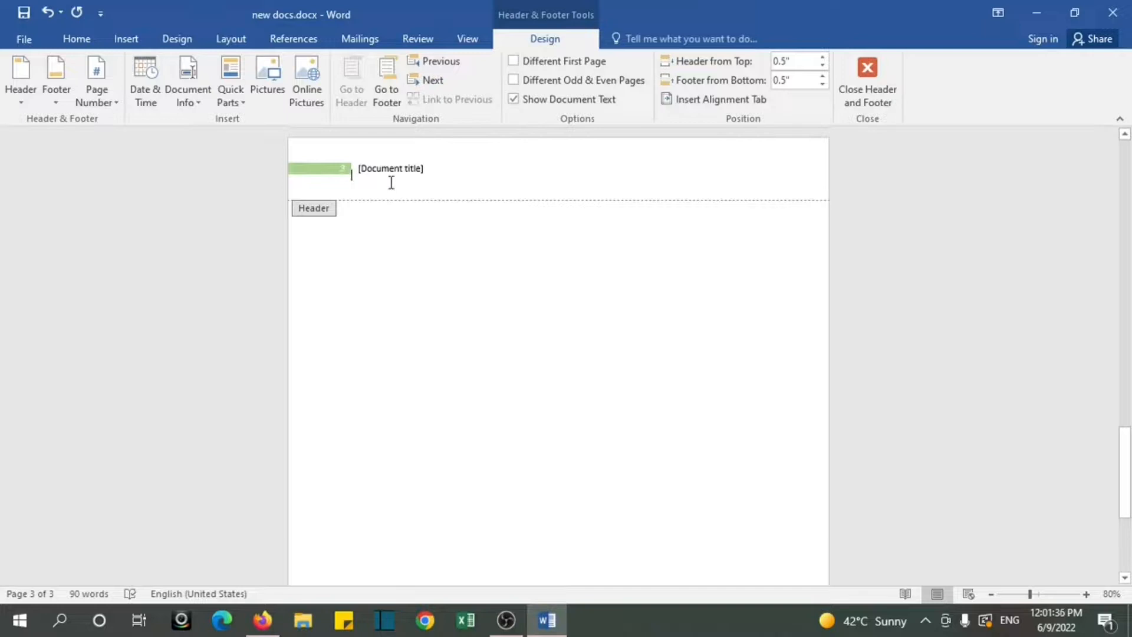
Step: Replace the header's document title placeholder with Techcomputerguruji and return to the document body
click(423, 171)
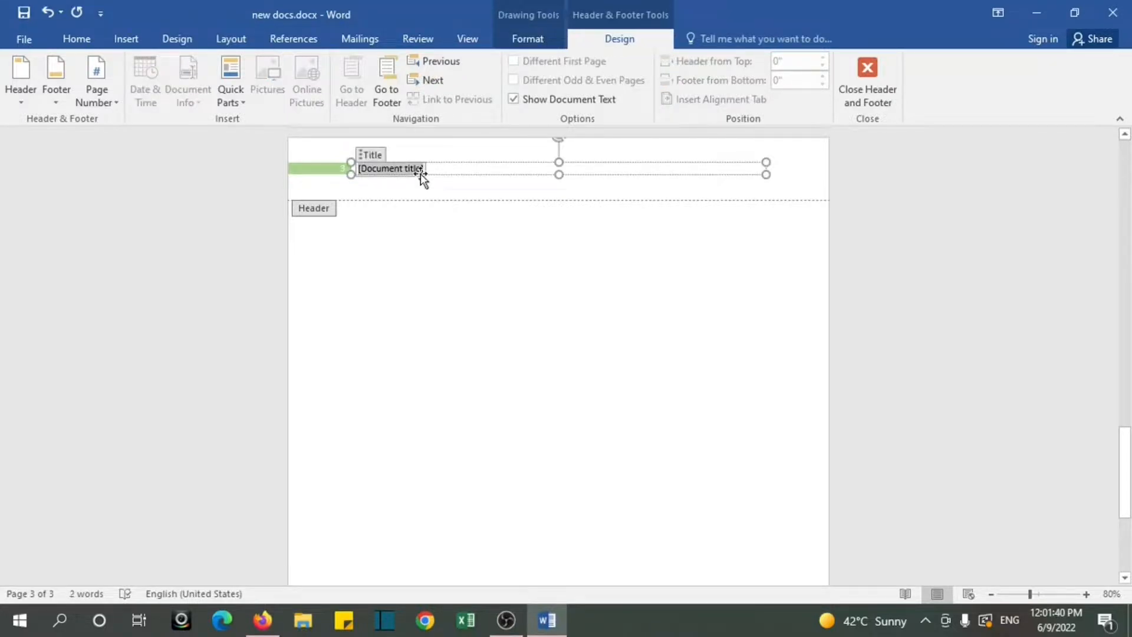
text(Techcompu)
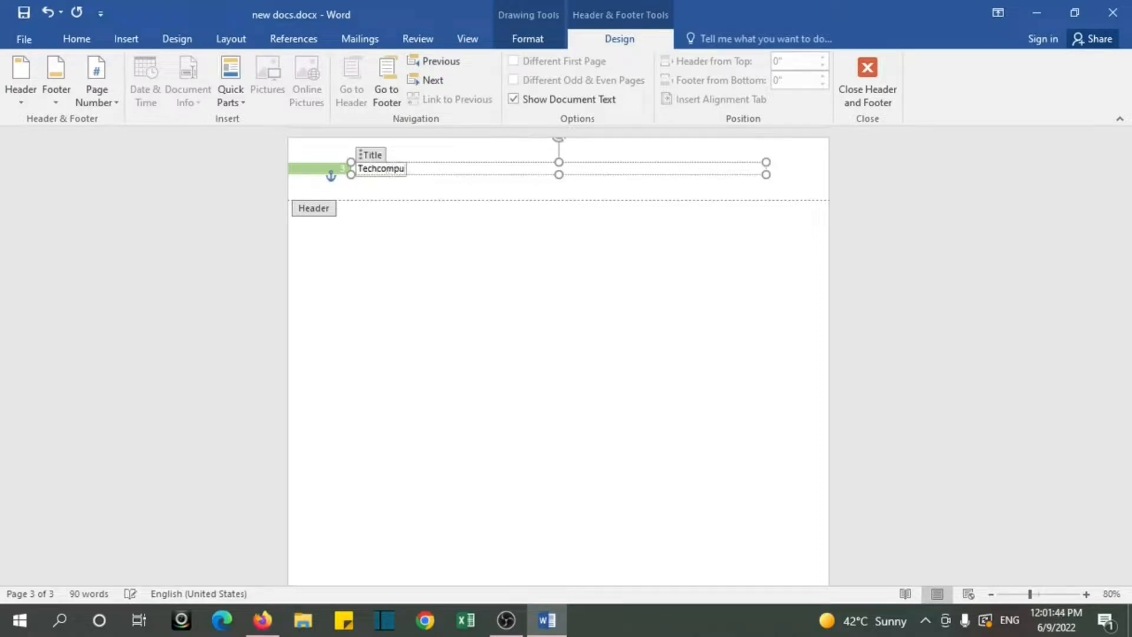
text(terguruji)
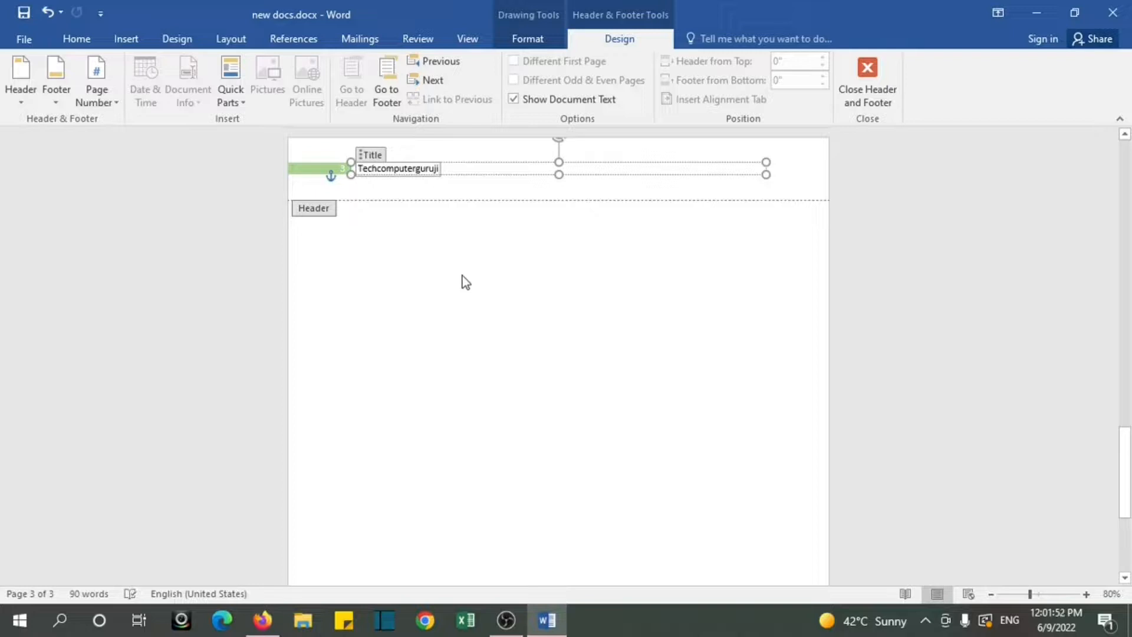
double_click(448, 289)
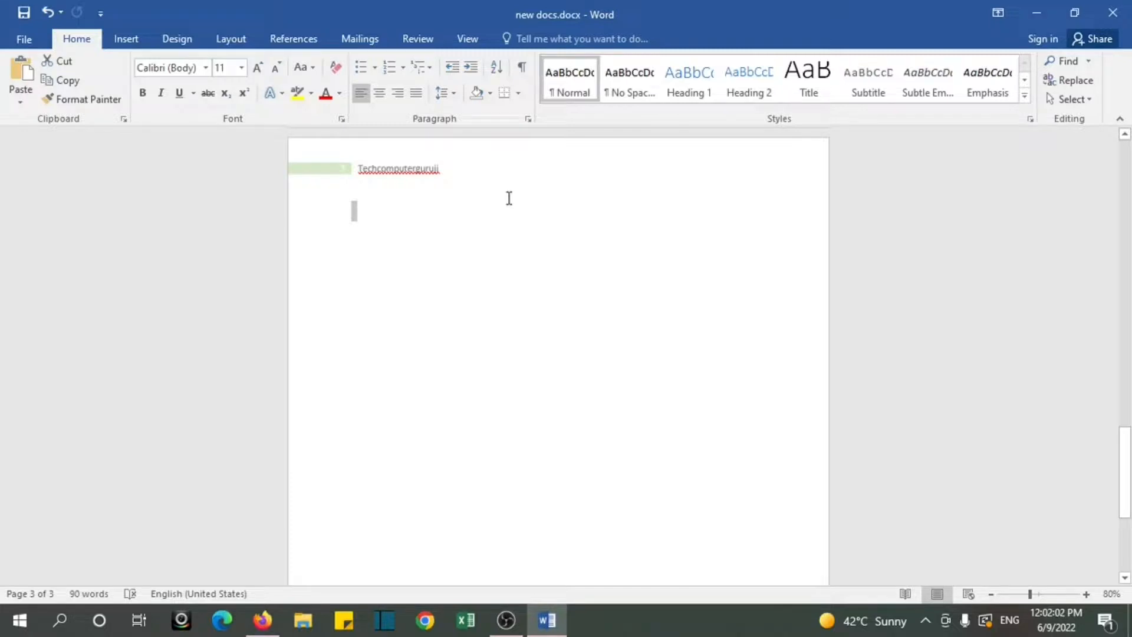
Step: Reopen the Techcomputerguruji header, remove it from the document, and return to the body
click(418, 183)
double_click(419, 170)
double_click(419, 170)
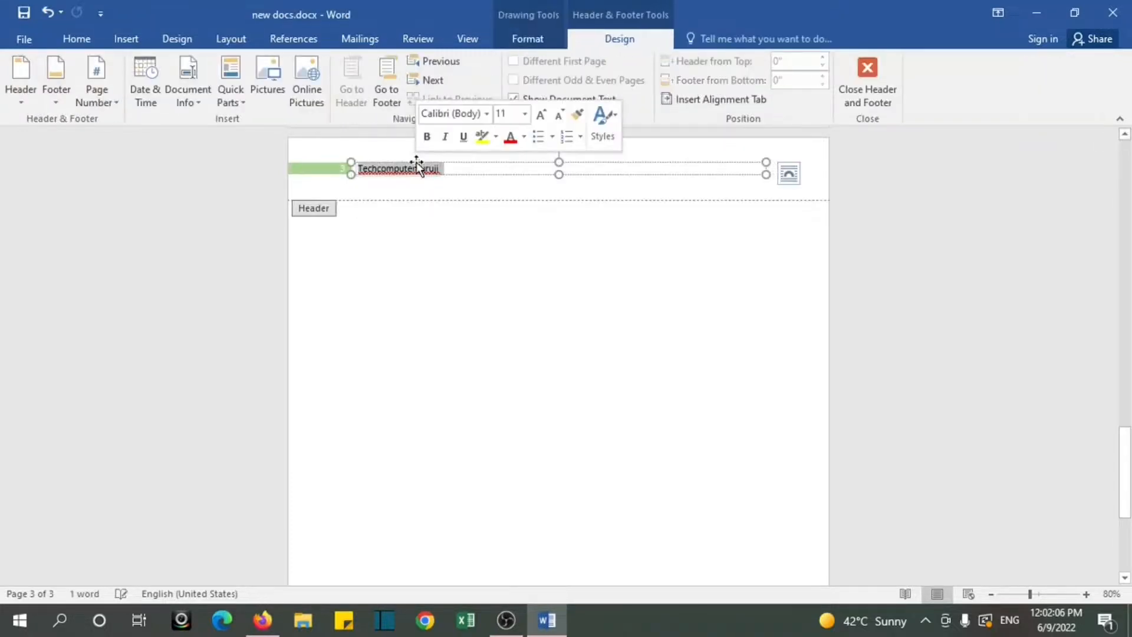
click(131, 42)
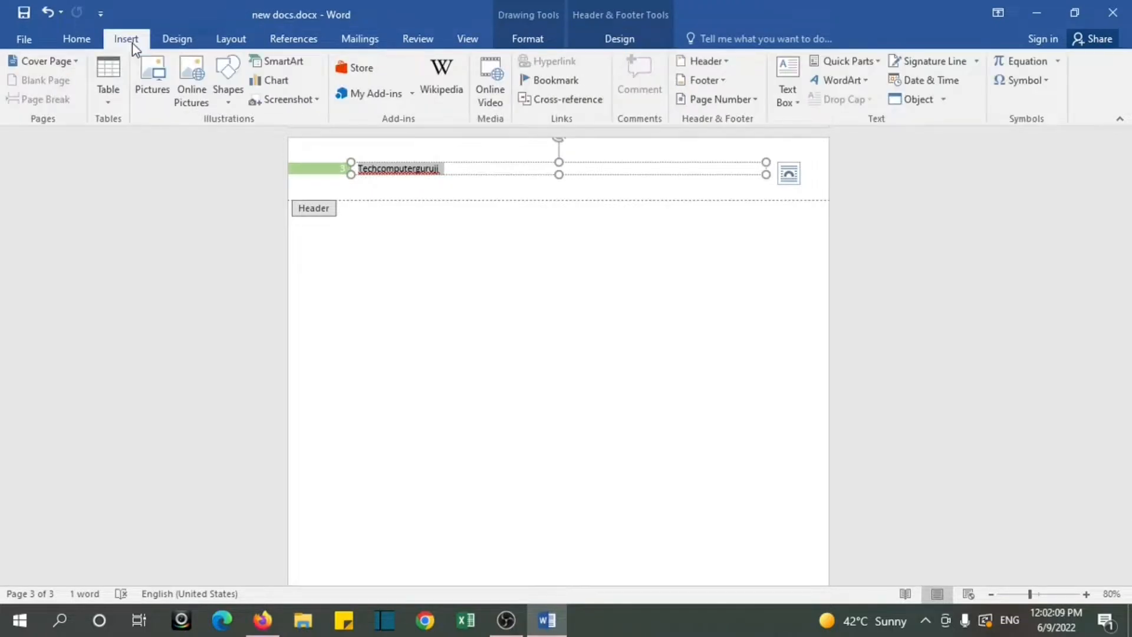
click(728, 62)
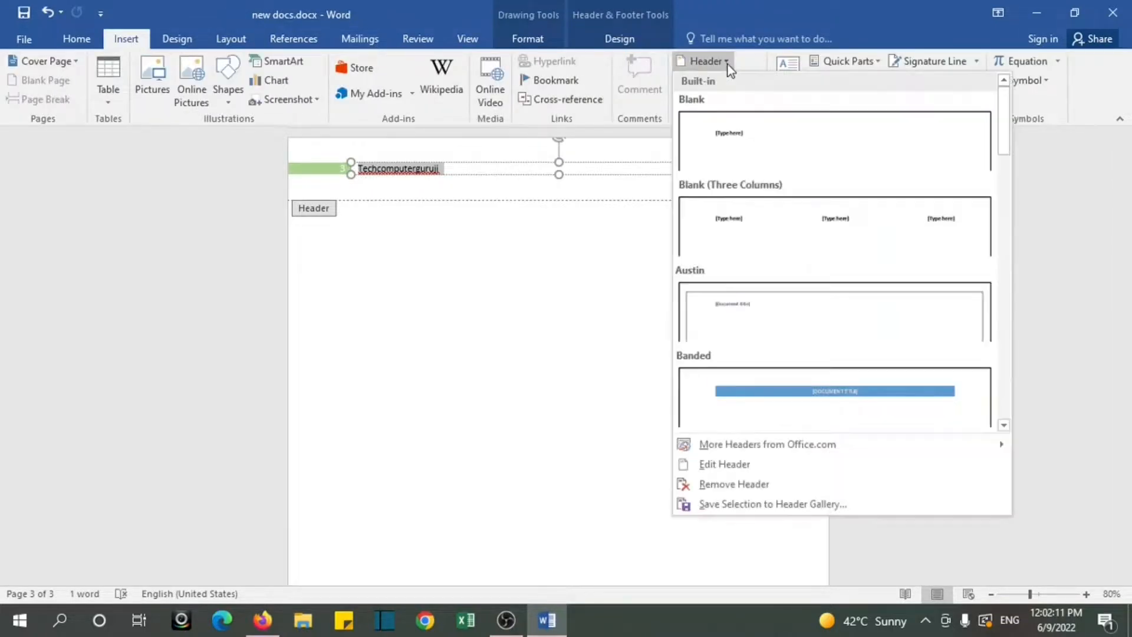
click(707, 485)
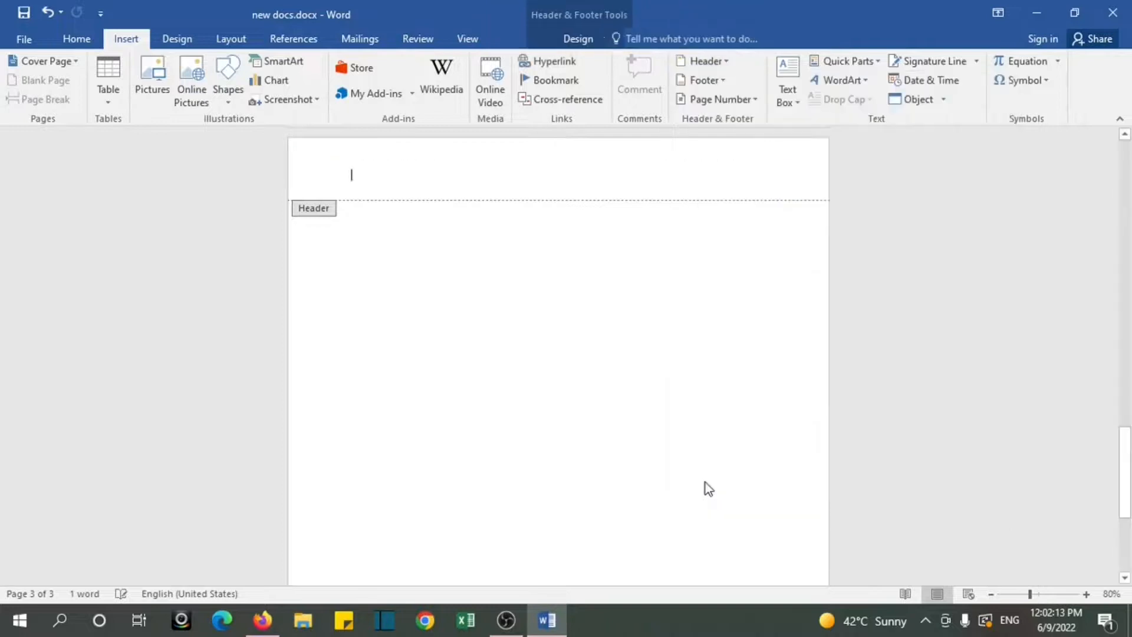
double_click(646, 458)
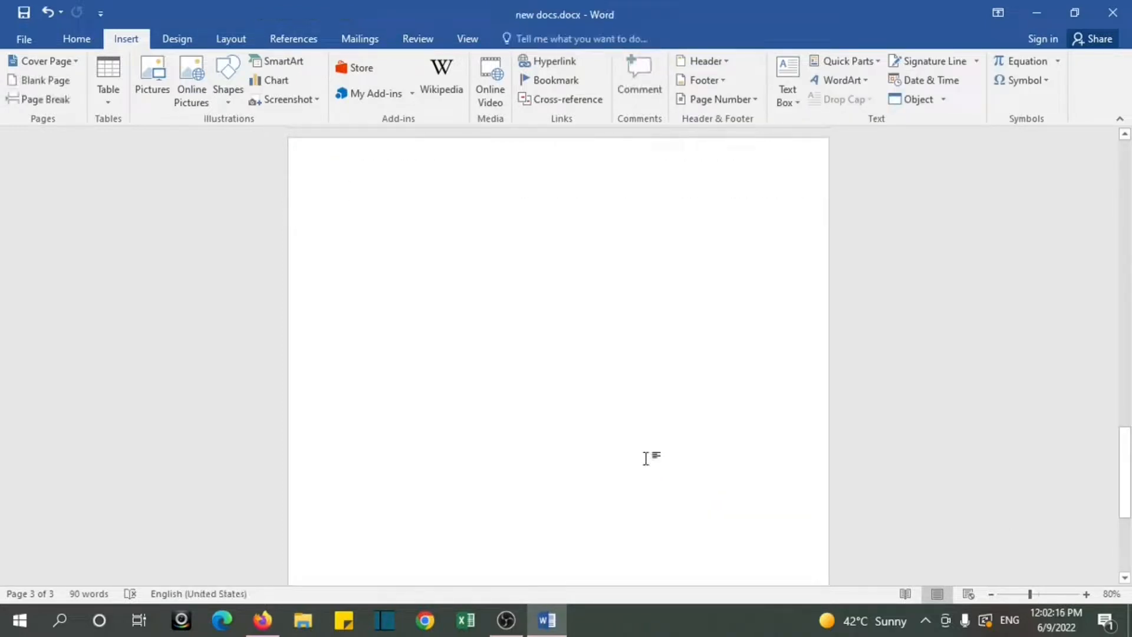
Step: Insert the built-in Blank footer with the text Techcomputerguruji and return to the document body
click(726, 83)
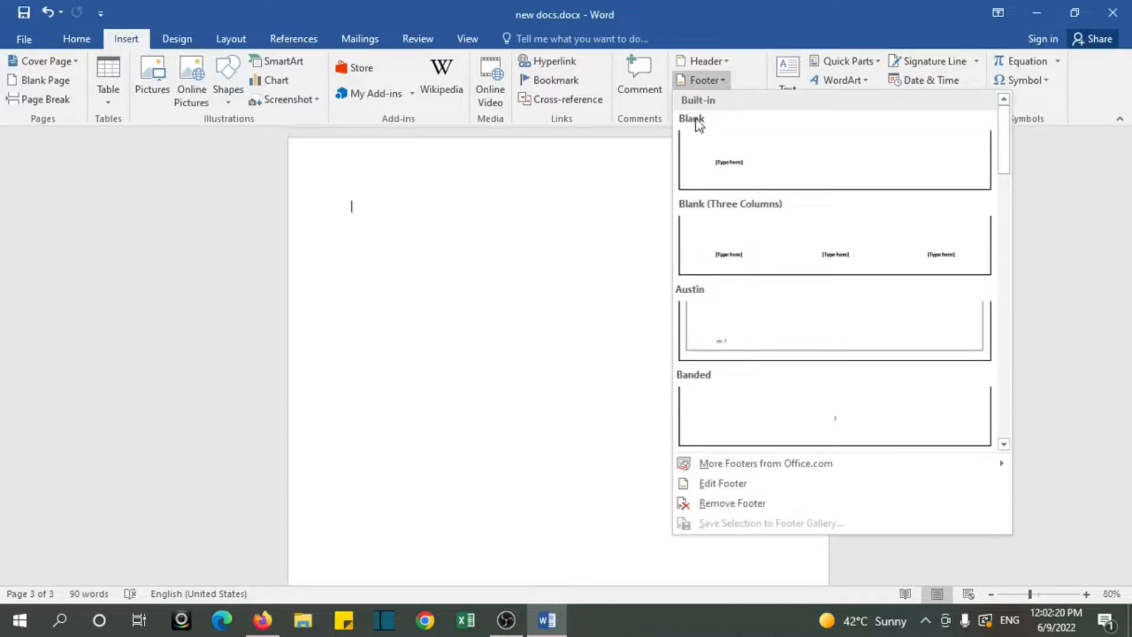
click(748, 179)
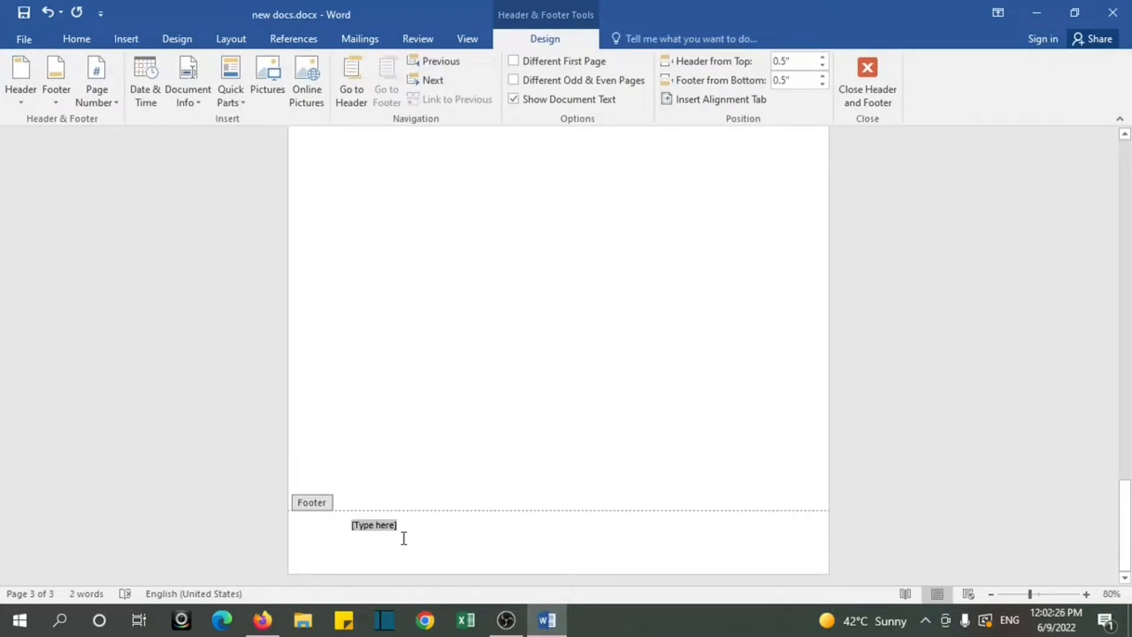
text(Techcomp)
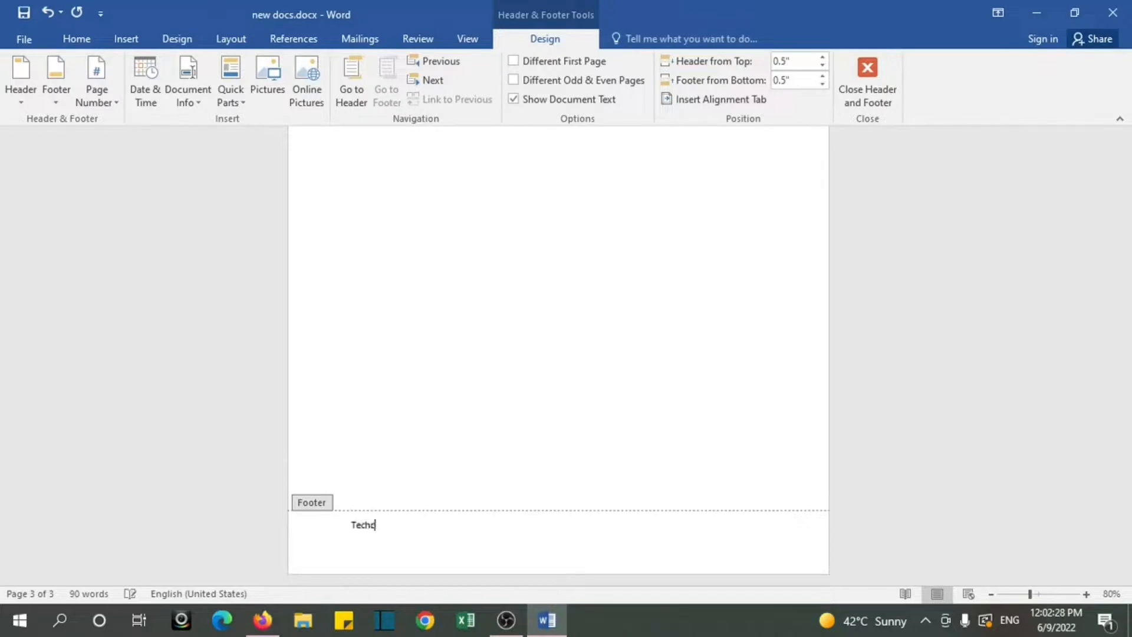
text(uterguruji)
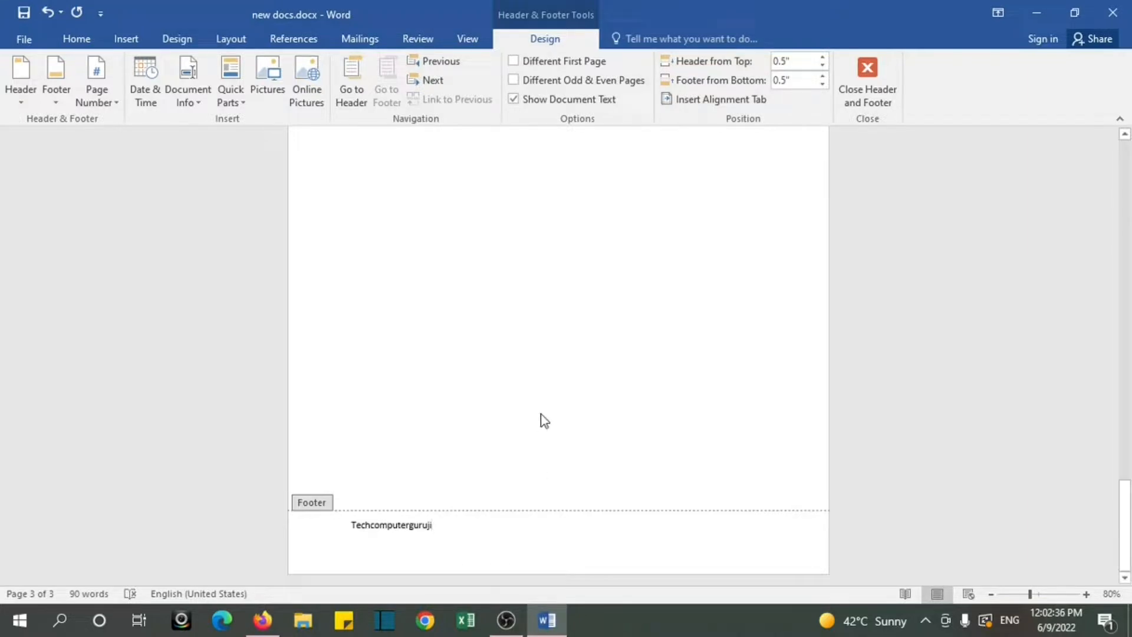
double_click(510, 420)
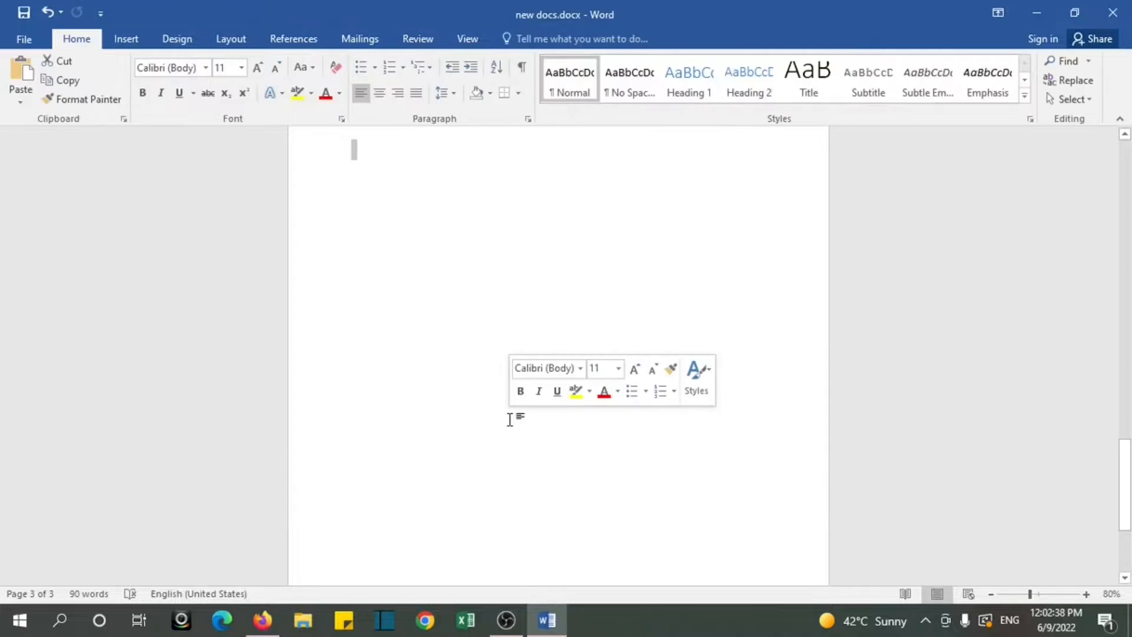
Step: Reopen the Techcomputerguruji footer at the end of the page and remove it from the document
drag(1124, 480, 1127, 550)
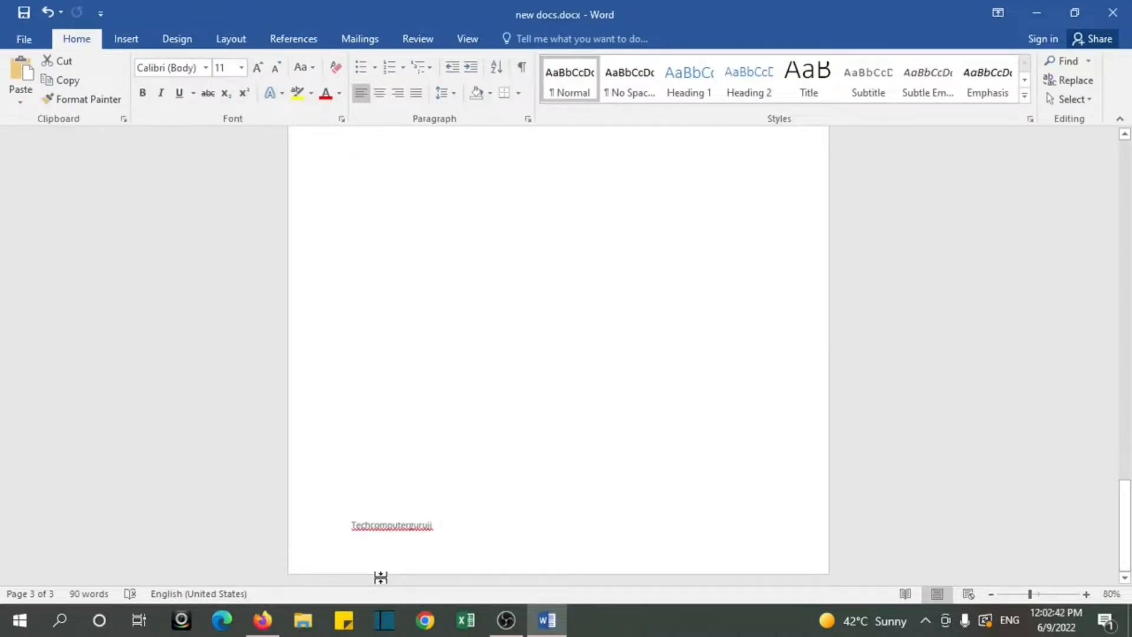
double_click(394, 526)
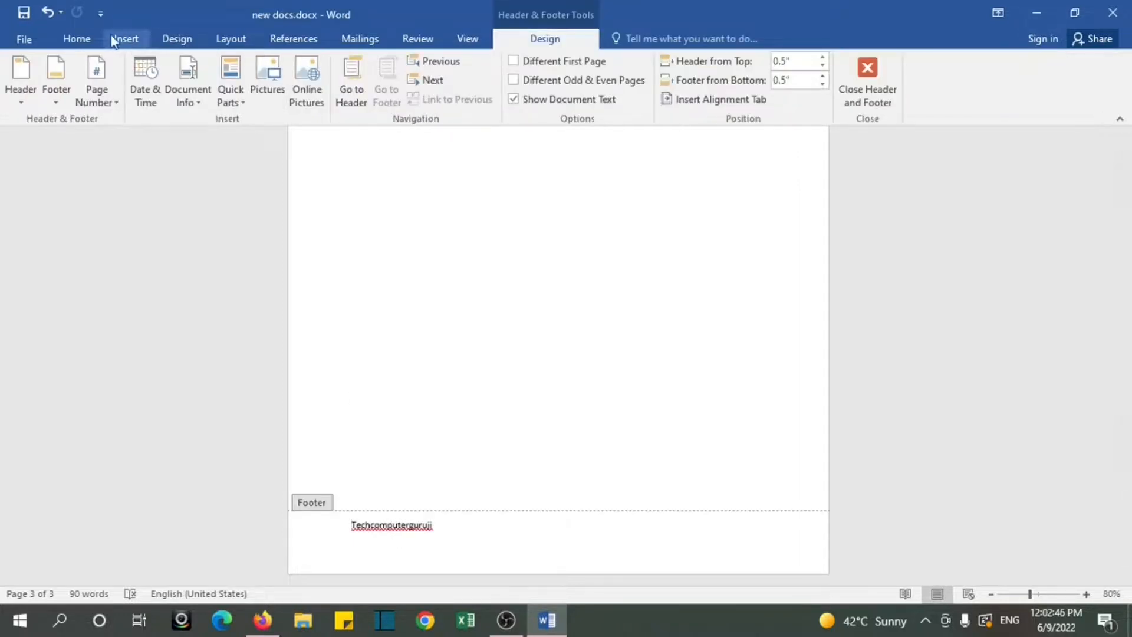
click(126, 40)
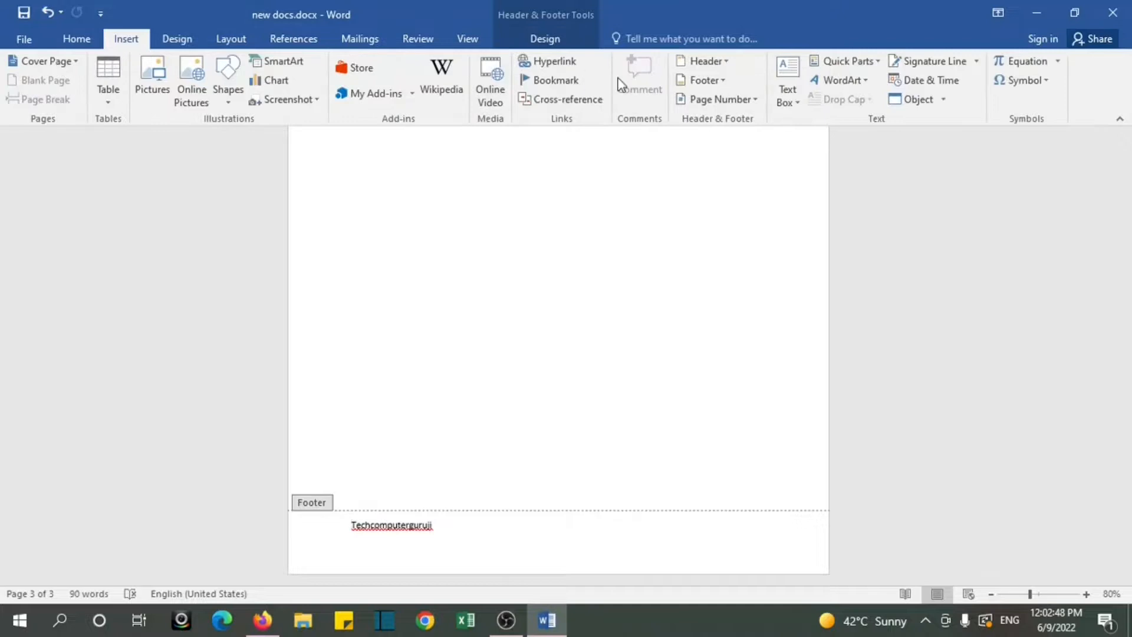
click(716, 82)
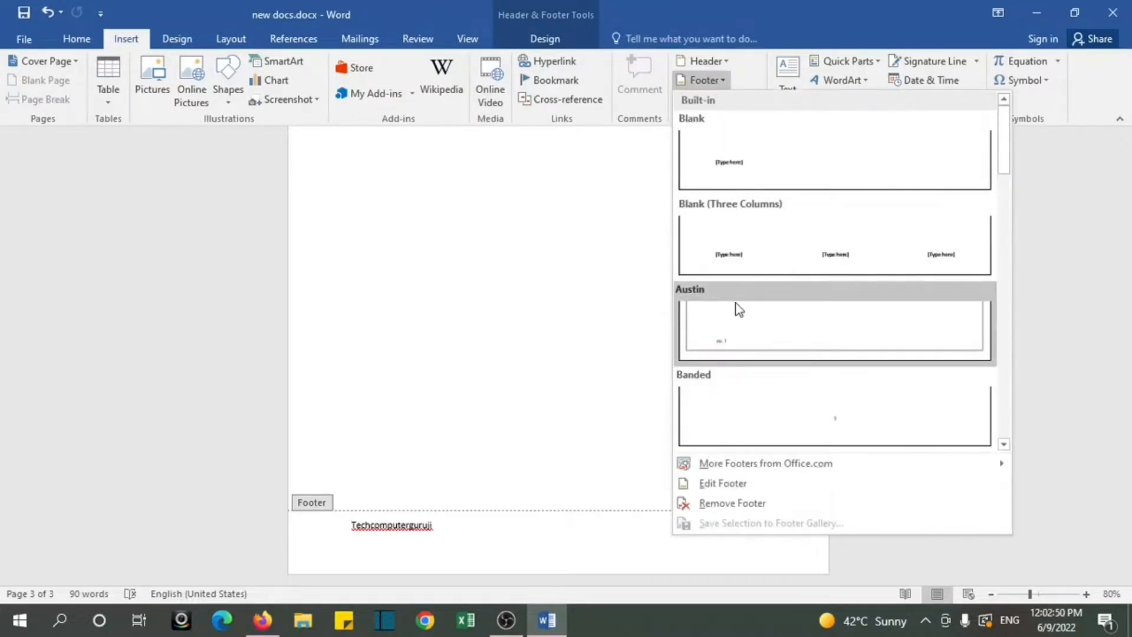
click(746, 506)
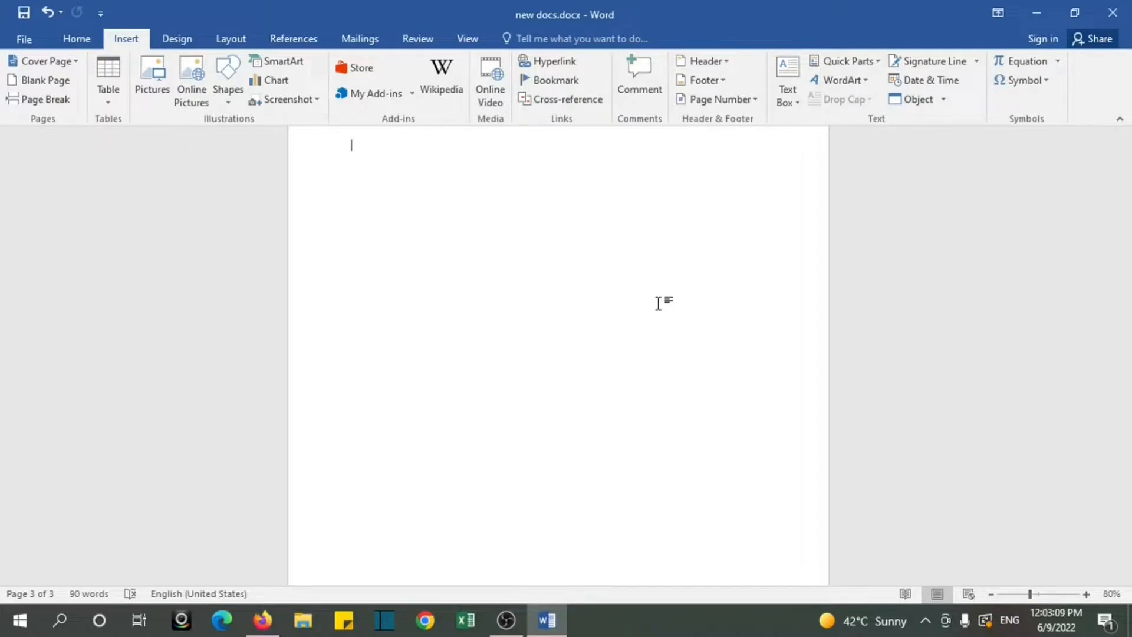
Step: Try the Plain Number 1 page number style at the top of the page
click(755, 100)
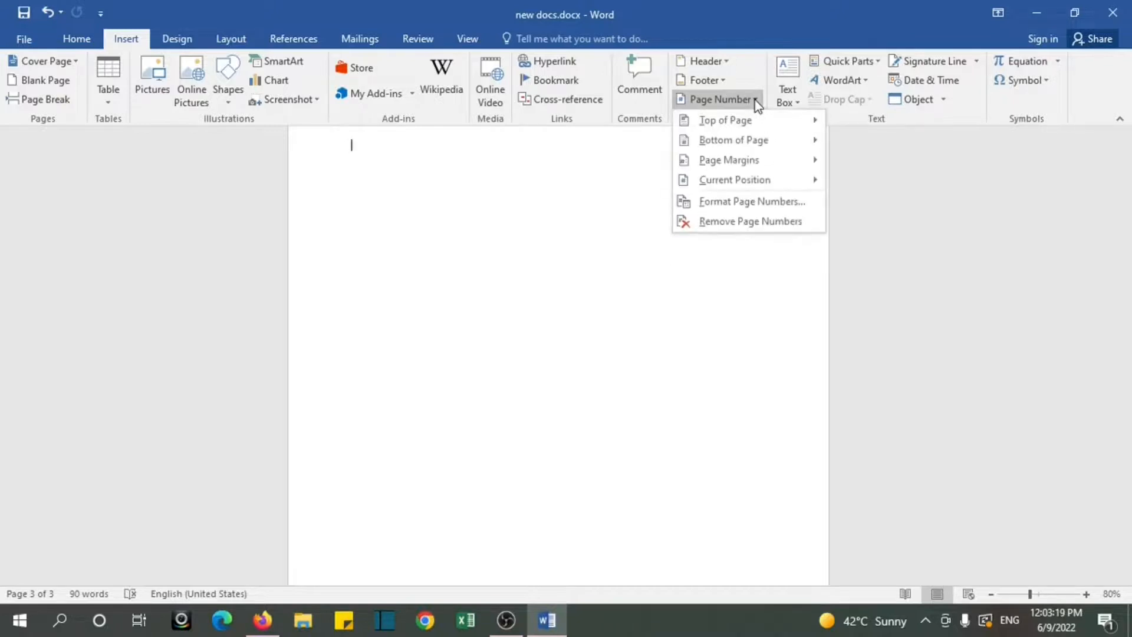
mouse_move(744, 127)
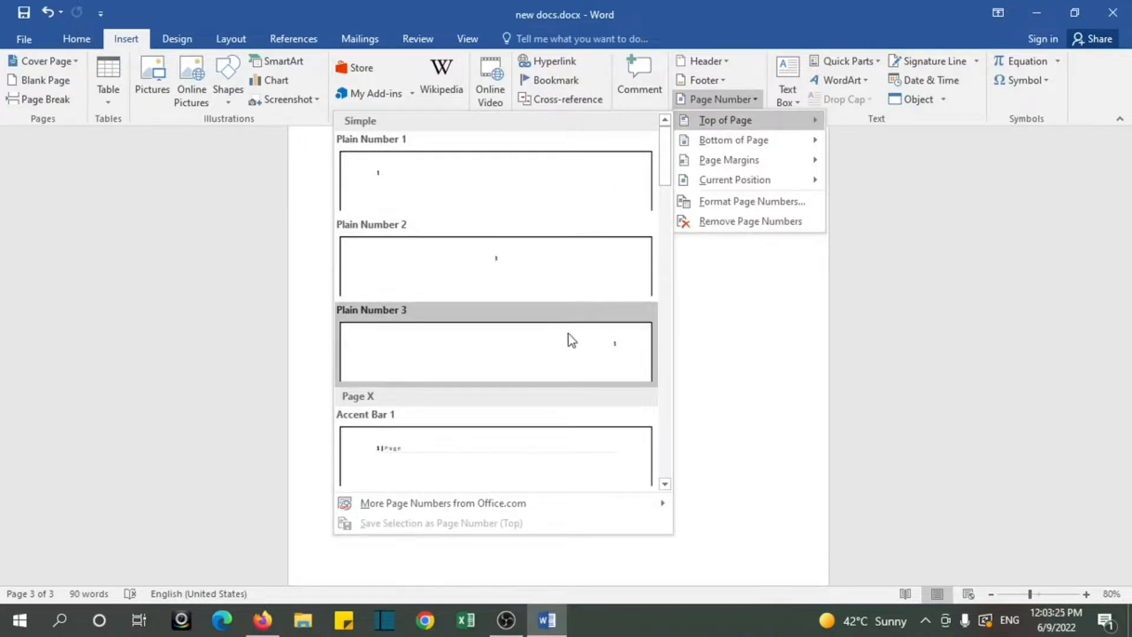
mouse_move(667, 177)
mouse_down()
mouse_move(666, 449)
mouse_move(668, 172)
mouse_up()
click(495, 180)
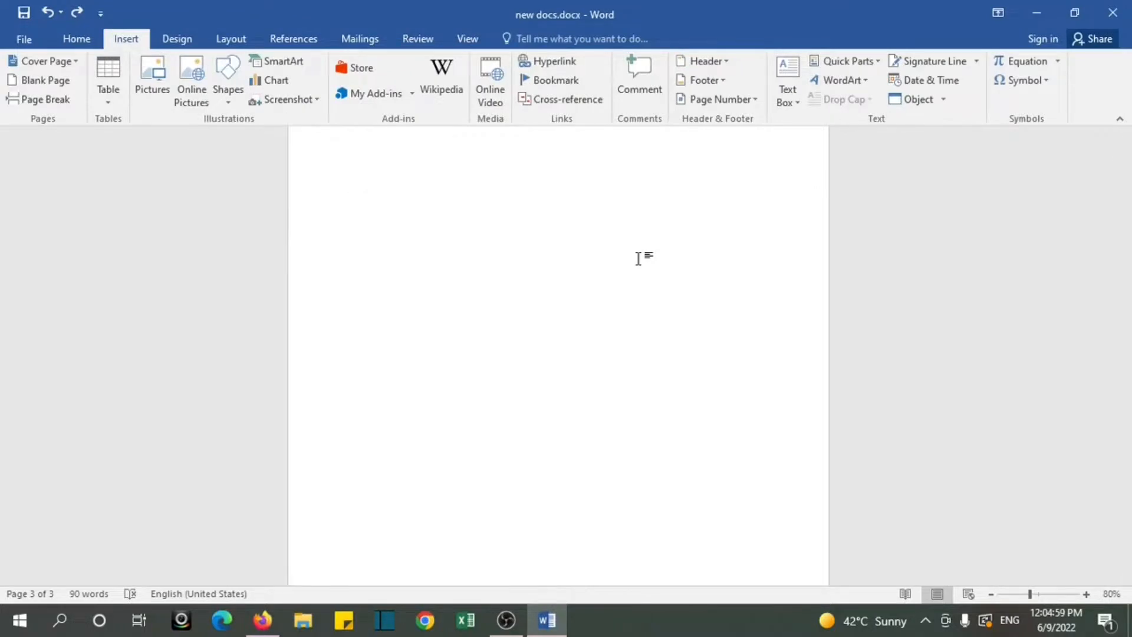
click(793, 100)
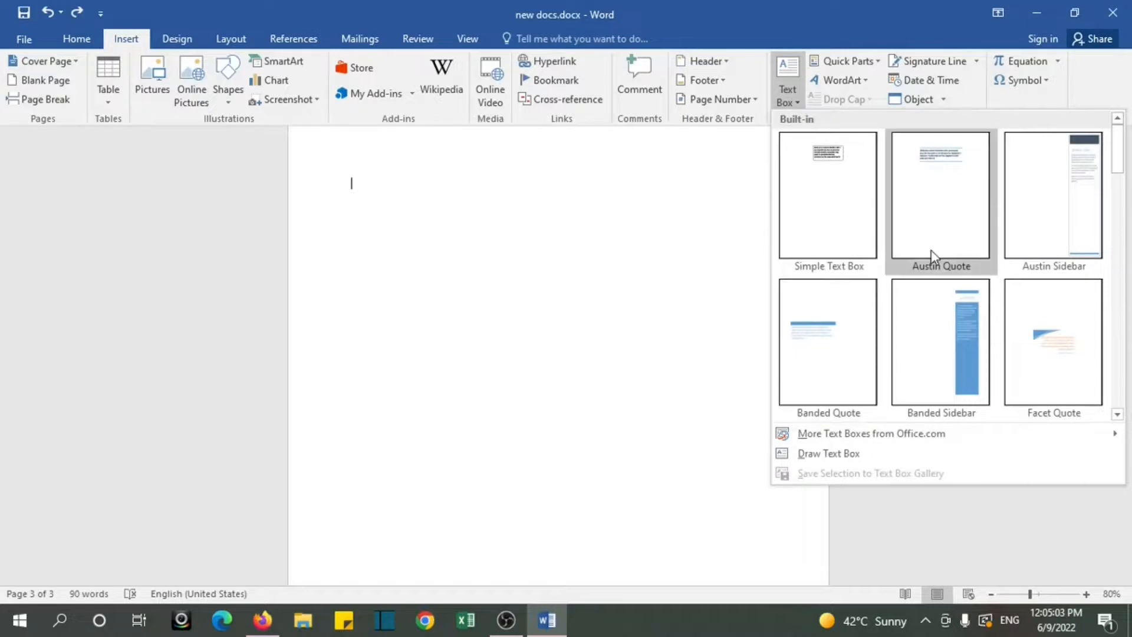
drag(1120, 172, 1127, 332)
click(1127, 351)
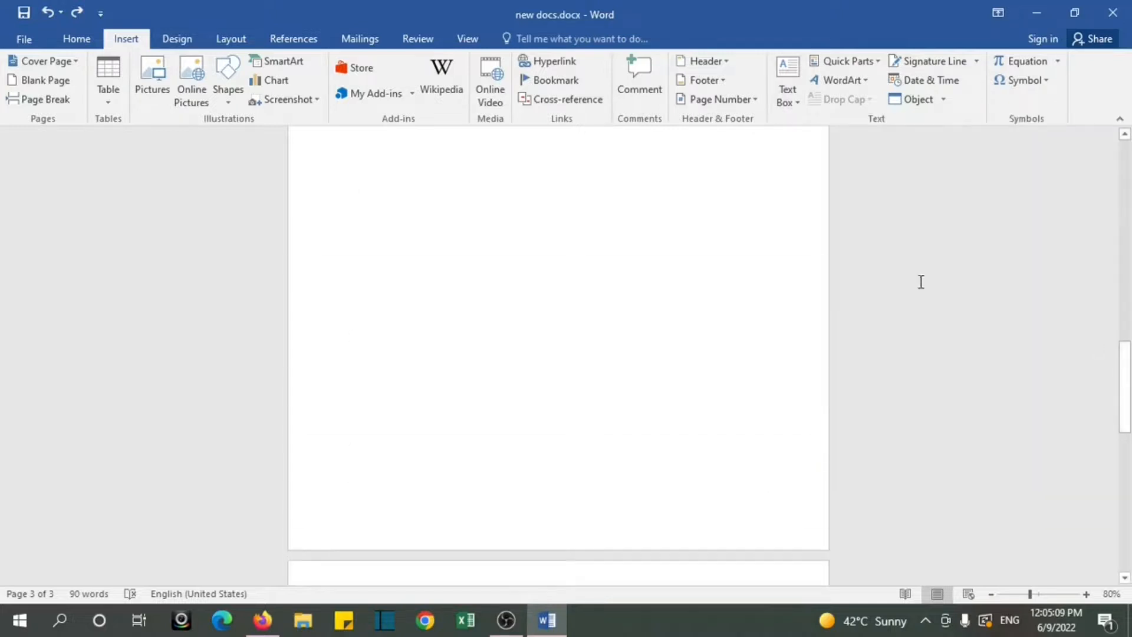
Step: Insert a WordArt text box on page 2 using the orange-outlined style with a hard shadow
scroll(511, 370, up, 3)
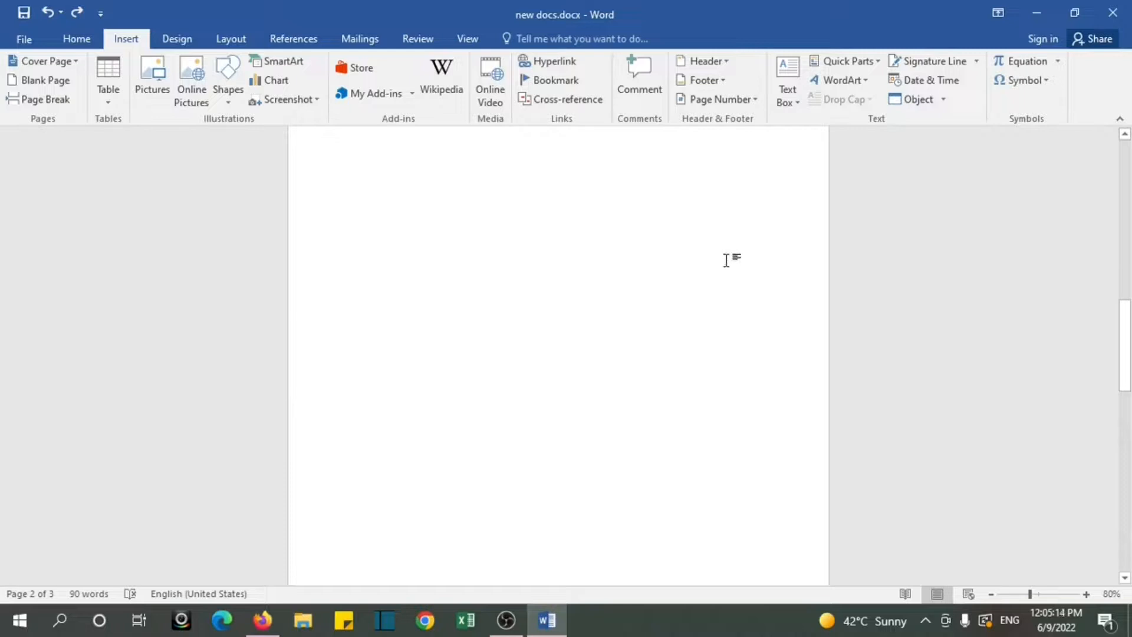
click(864, 82)
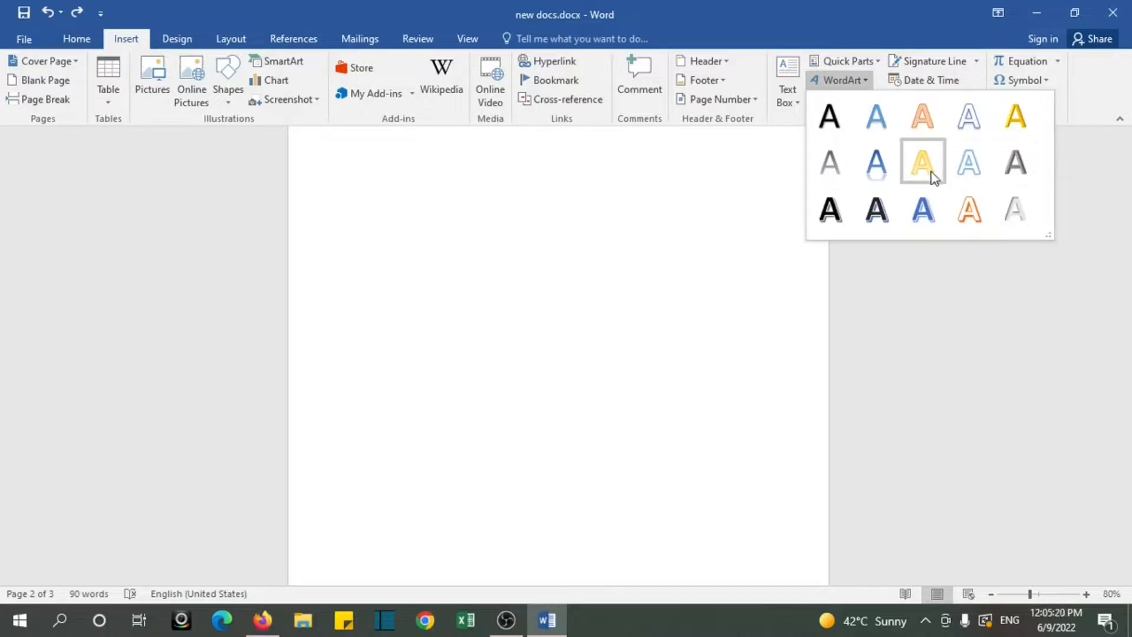
click(959, 200)
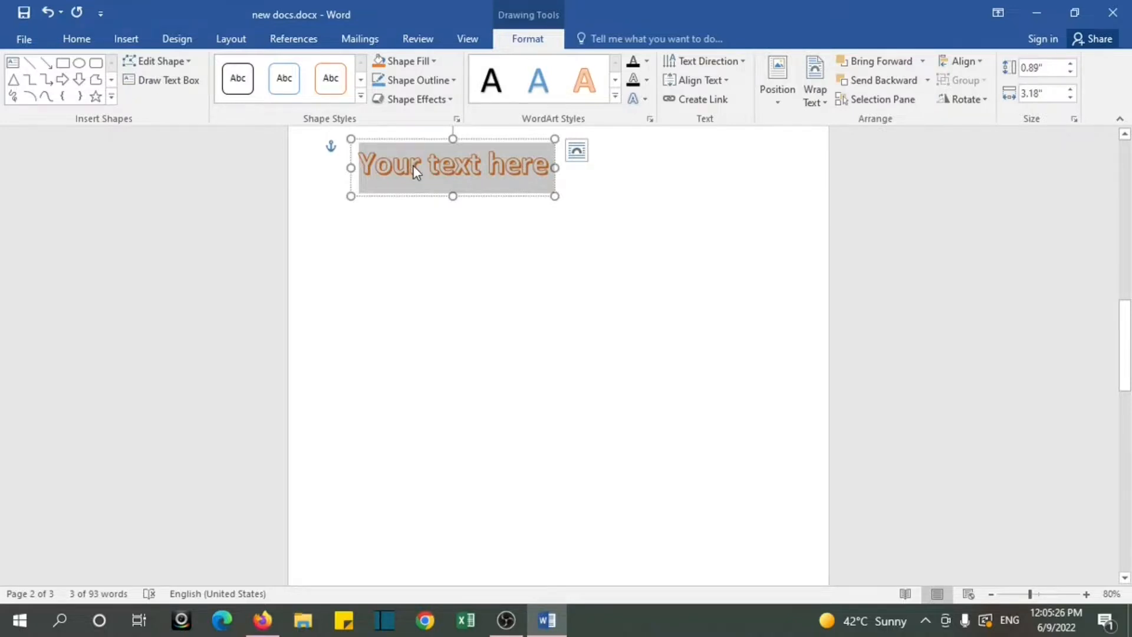
Step: Replace the WordArt placeholder text on page 2 with Techcomputergruji
text(Techcompuyer)
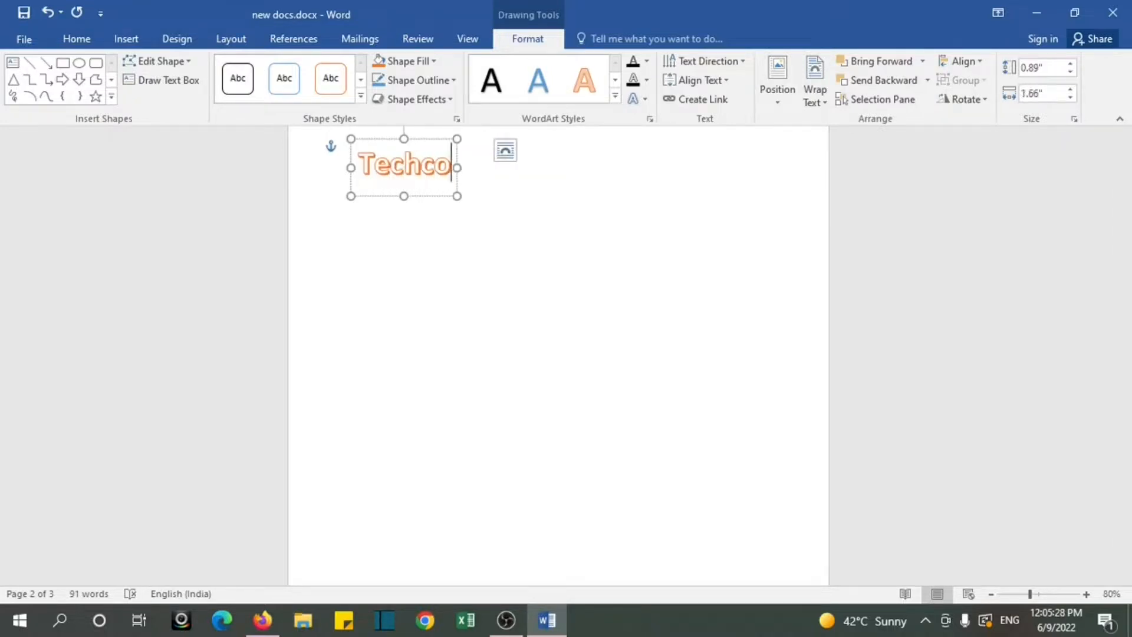
key(BackSpace)
key(BackSpace)
key(BackSpace)
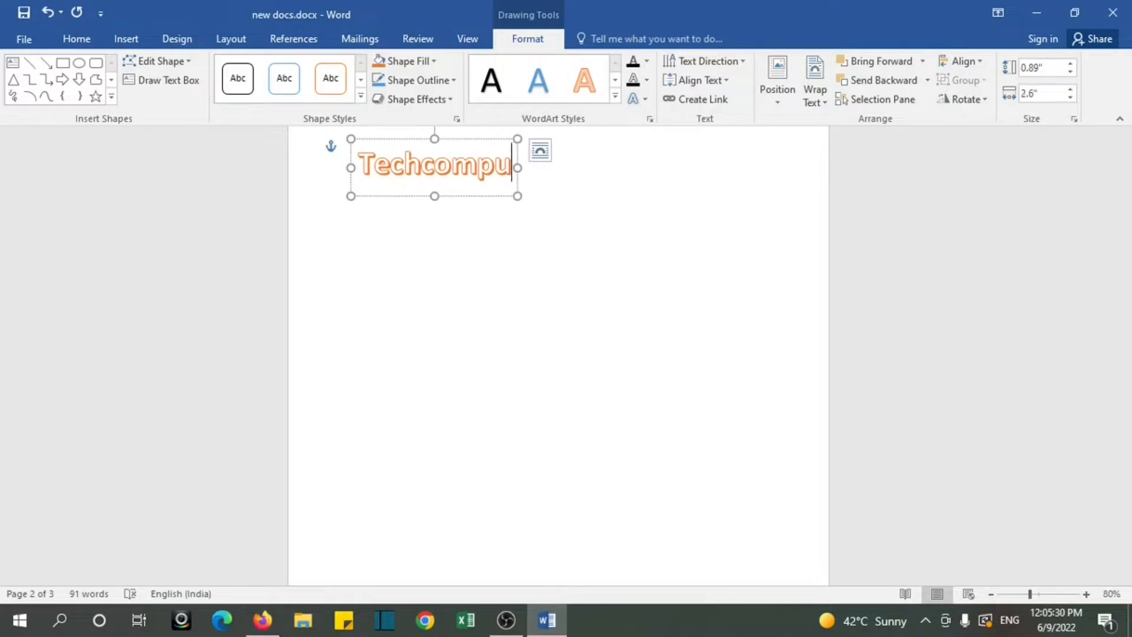
text(tergruji)
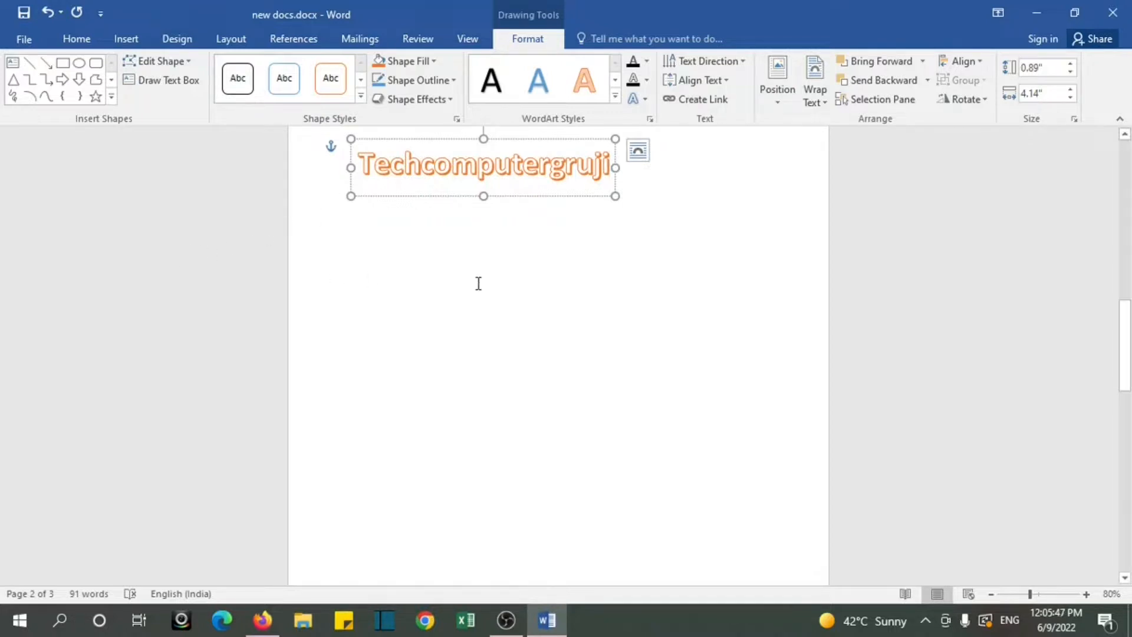
Step: Try a darker orange theme colour as the text fill of the Techcomputergruji WordArt
click(648, 61)
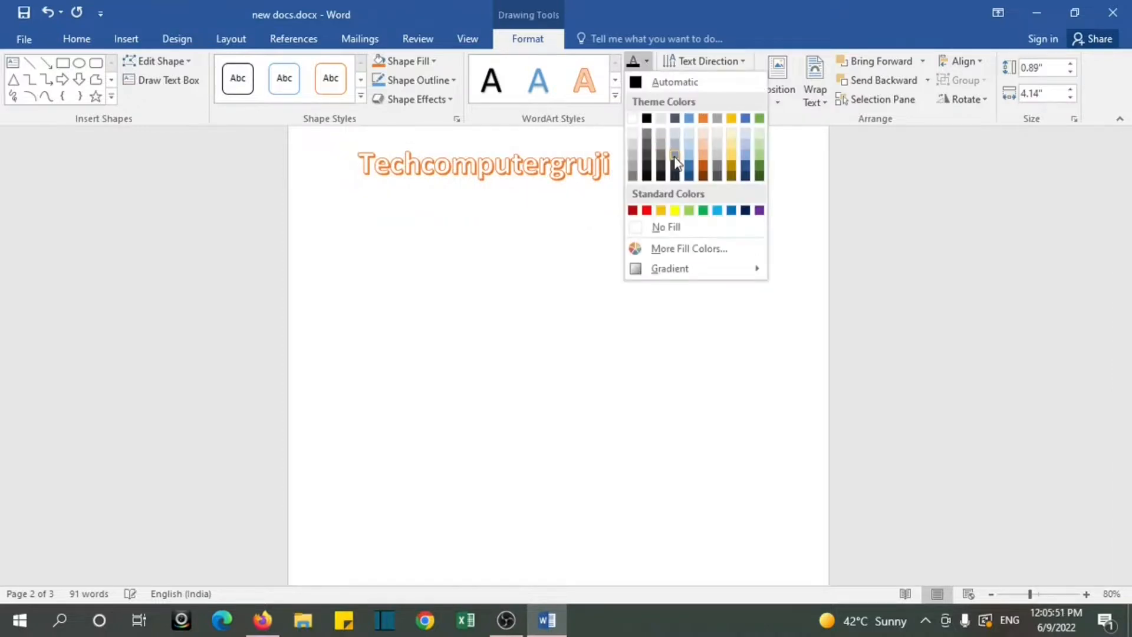
click(705, 168)
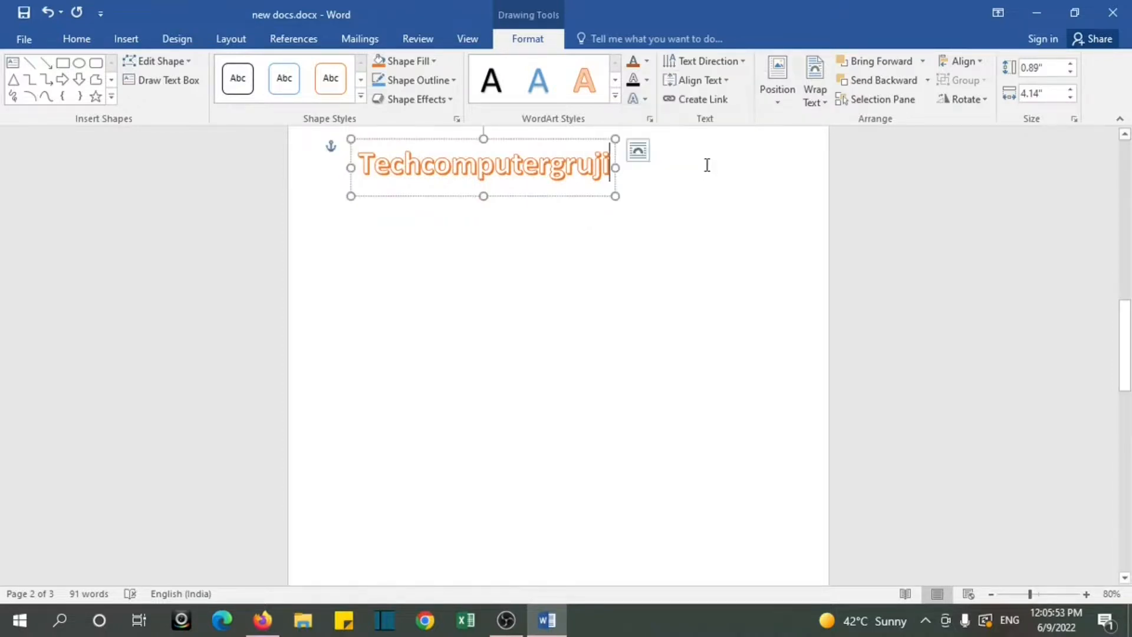
click(648, 62)
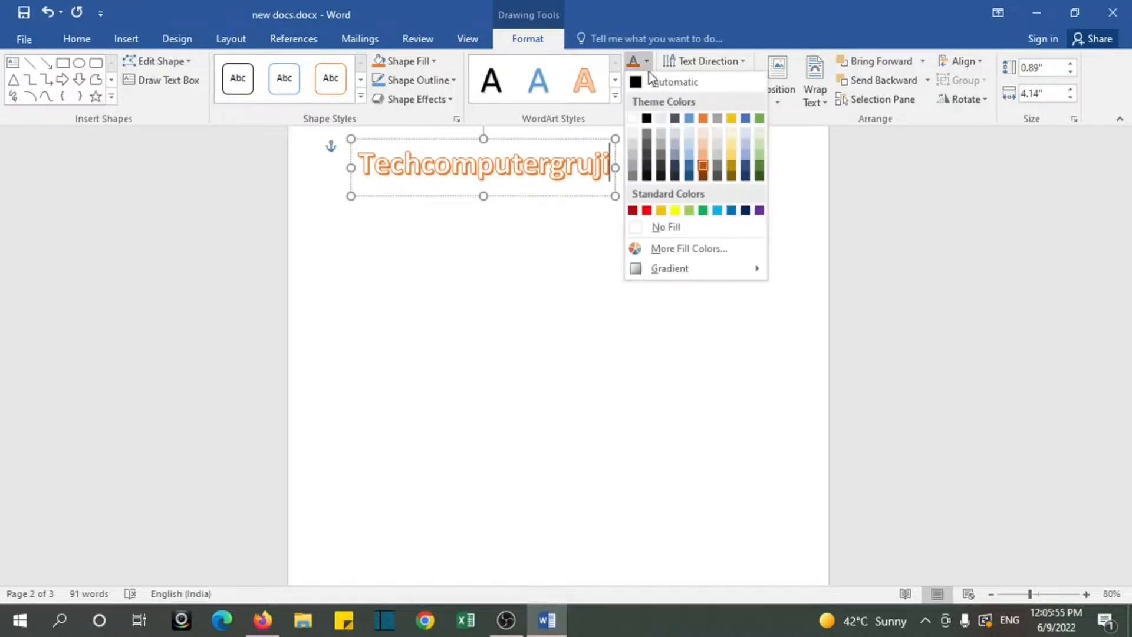
click(531, 230)
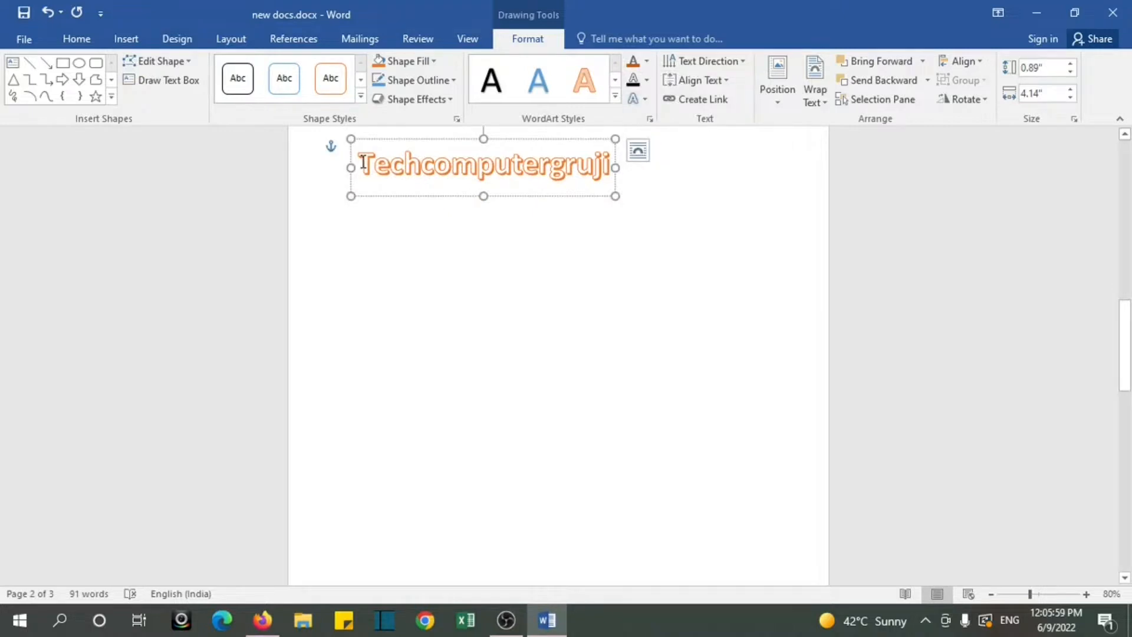
Step: Apply a Parallel 3-D Rotation text effect that slants the whole Techcomputergruji WordArt text upward
drag(364, 164, 610, 180)
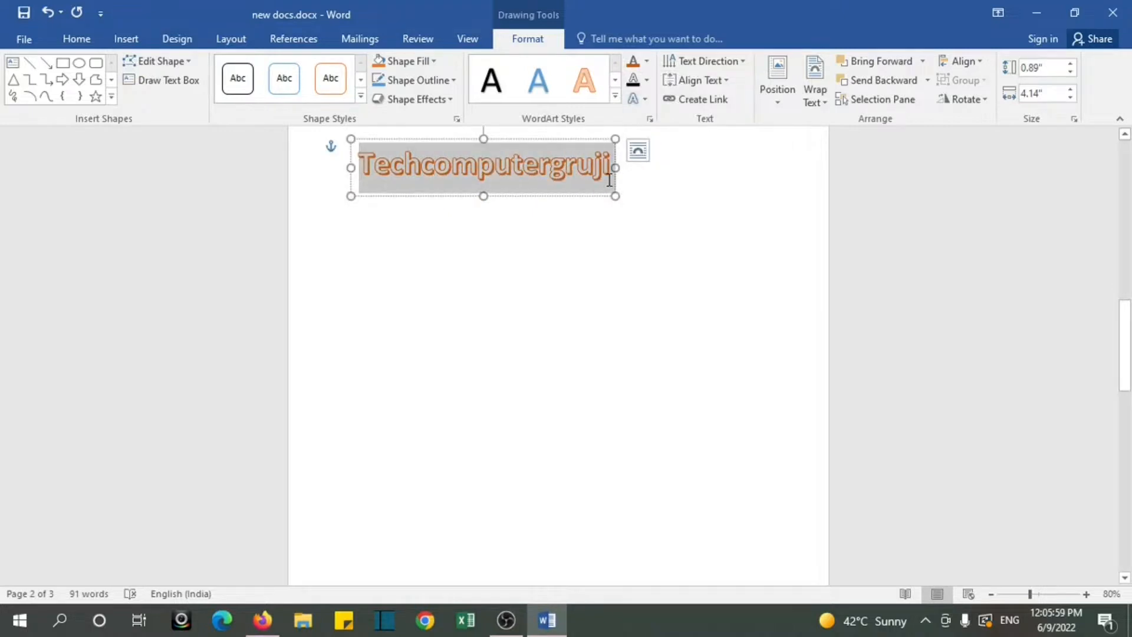
click(647, 99)
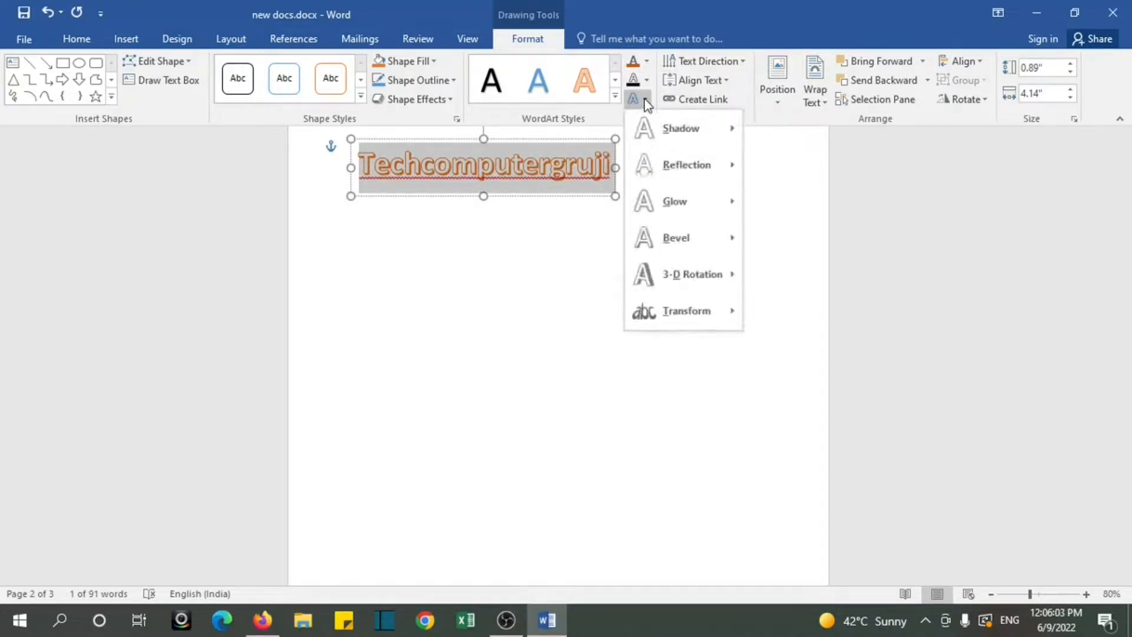
mouse_move(709, 167)
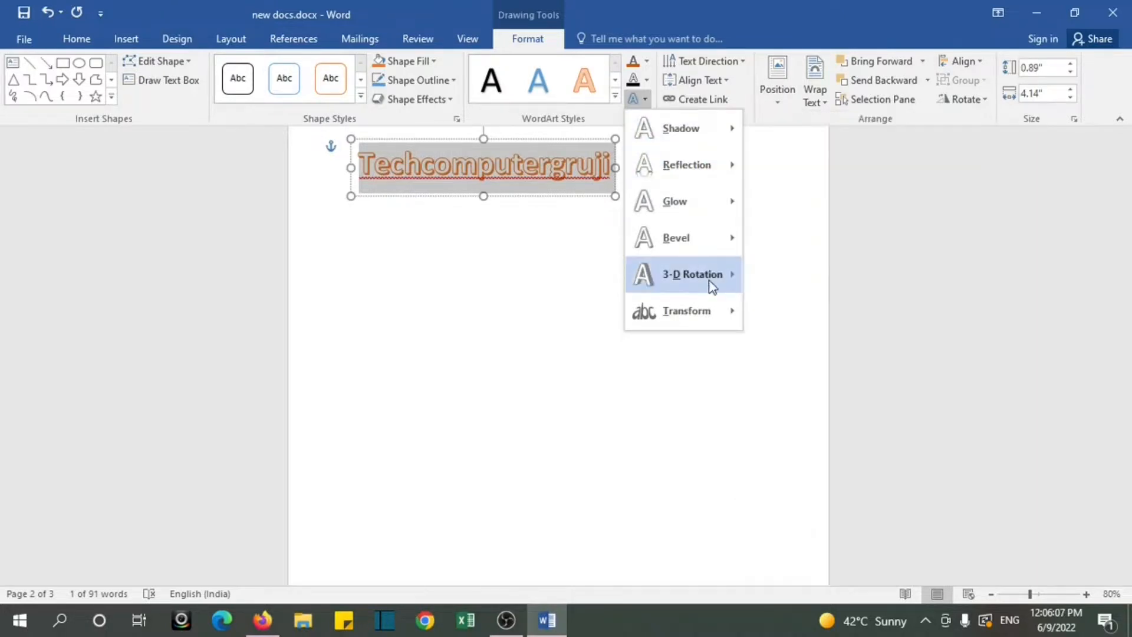
mouse_move(740, 276)
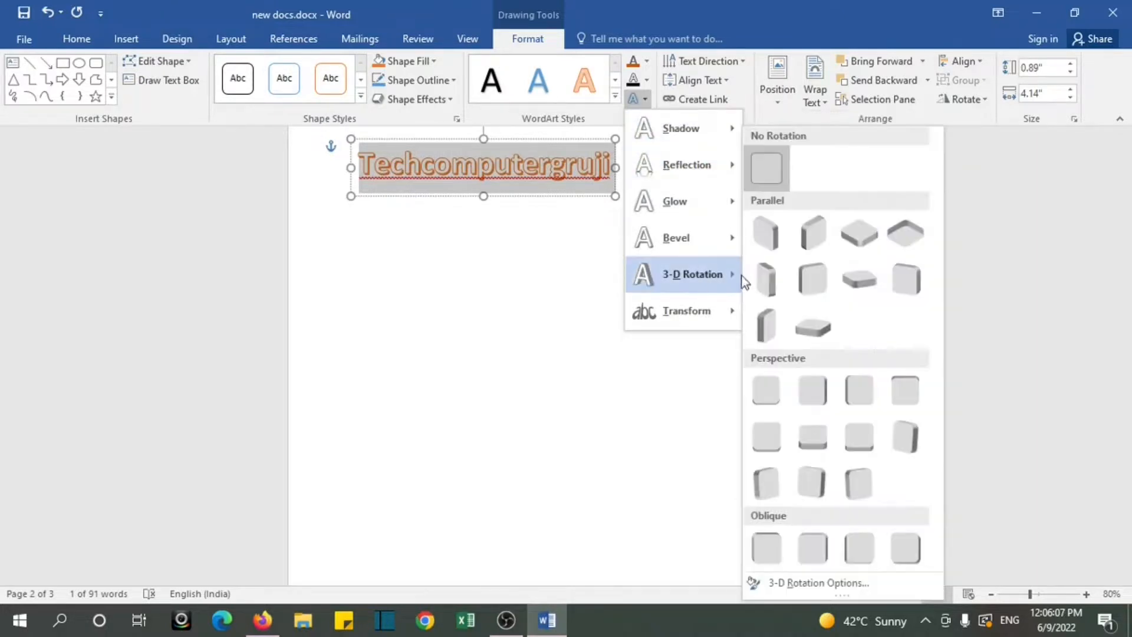
click(819, 282)
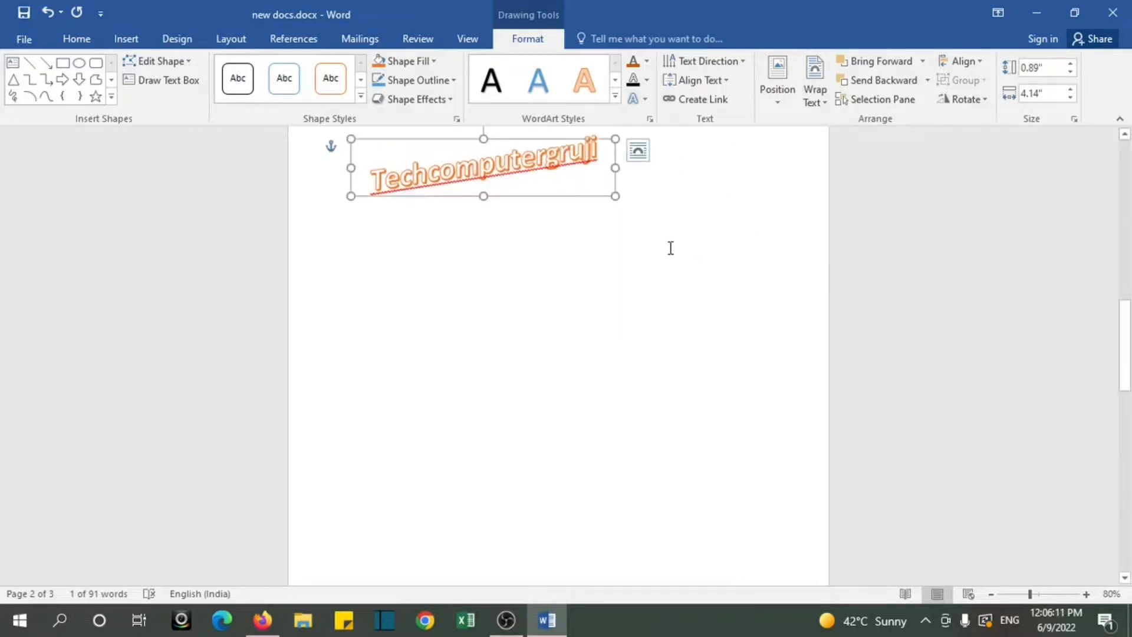
Step: Move the WordArt box slightly down the page and change its text to the blue-outlined WordArt style
drag(510, 143, 534, 202)
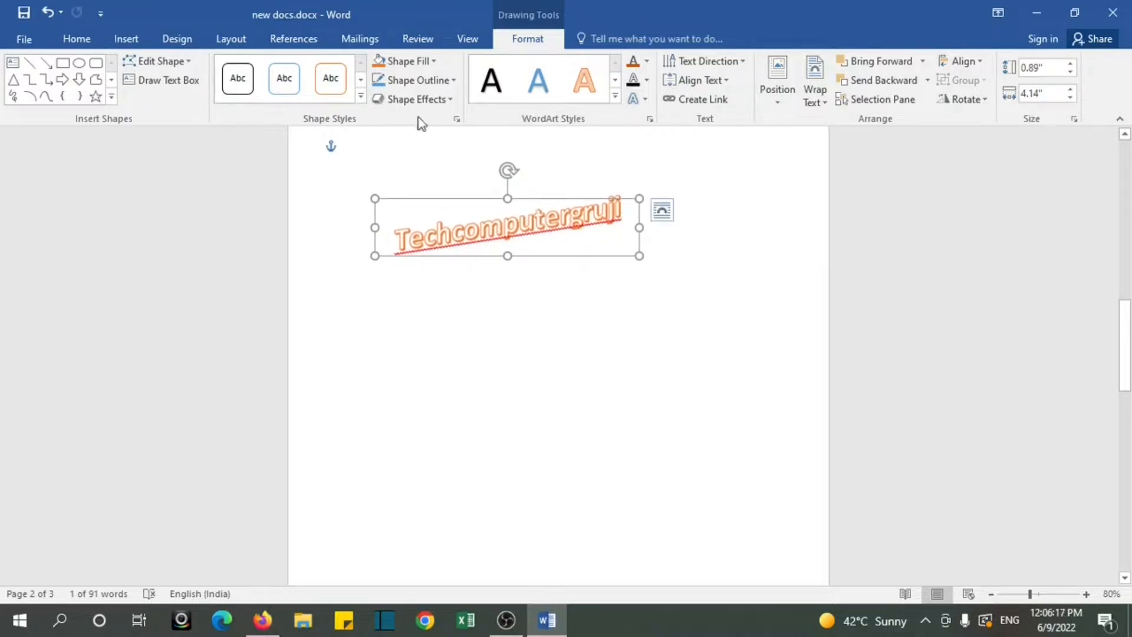
click(615, 82)
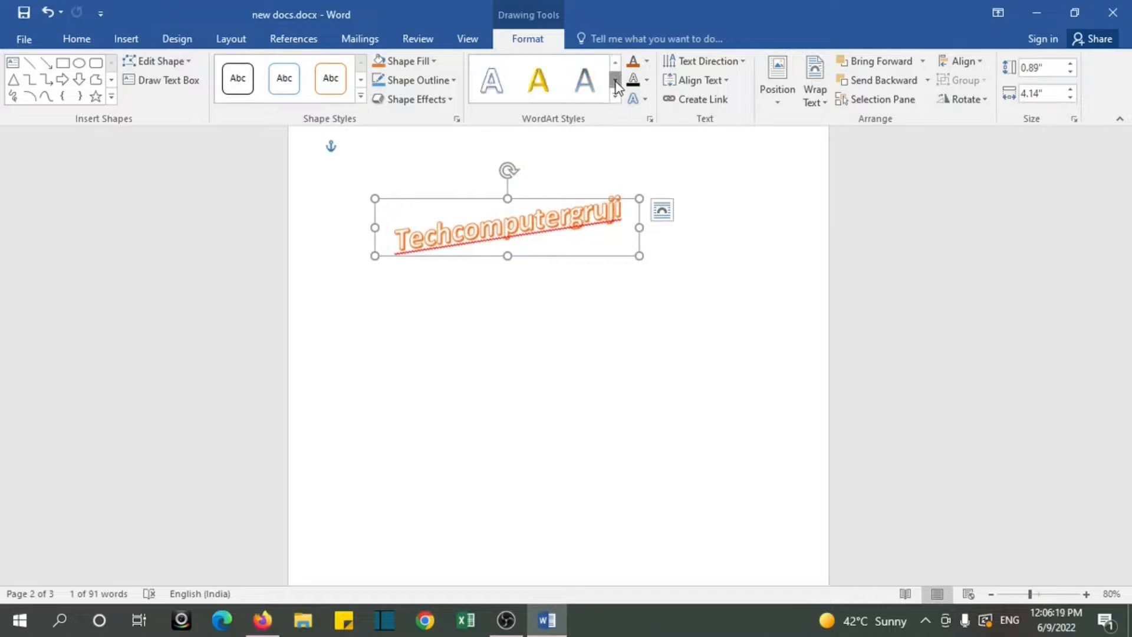
click(490, 72)
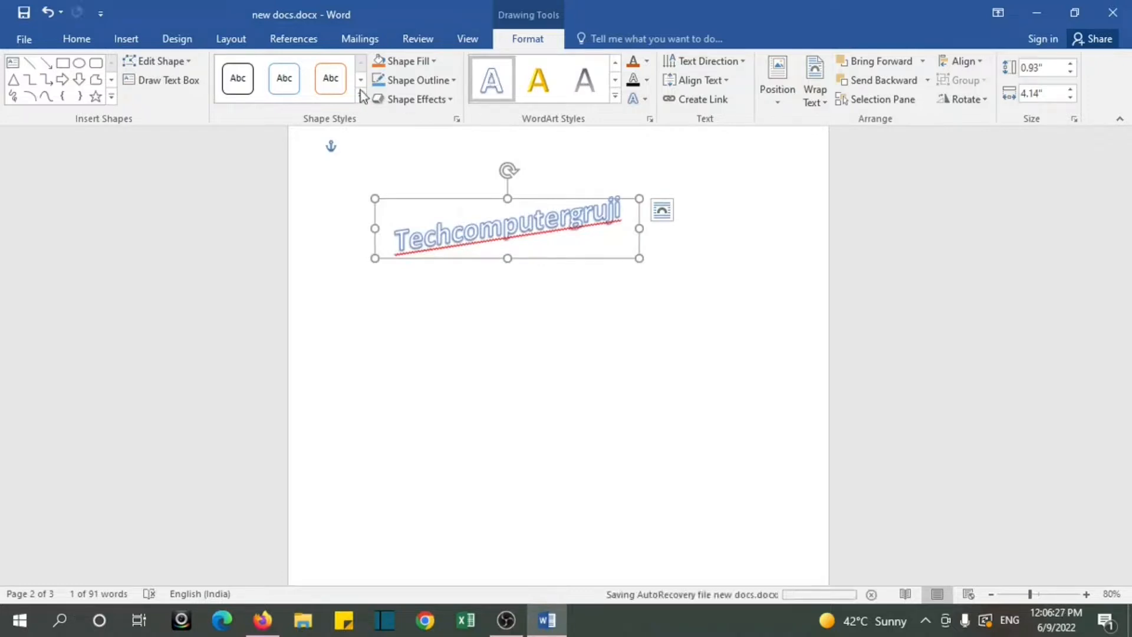
Step: Give the WordArt box a dark gold shape outline, deselect it to check the border, and reselect the box
click(453, 80)
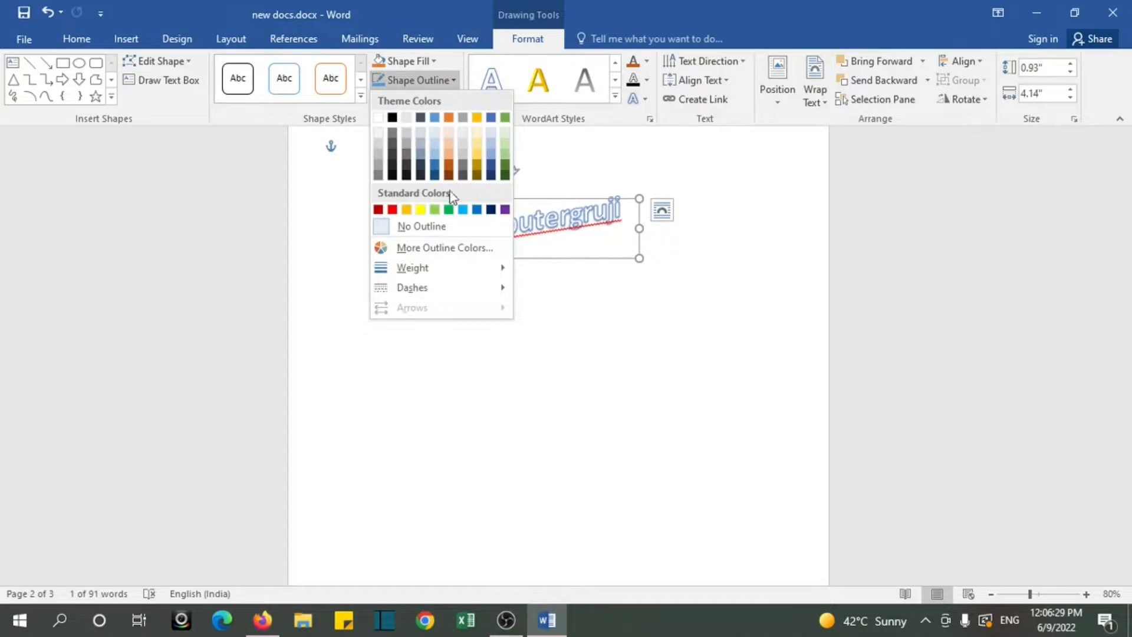
click(477, 168)
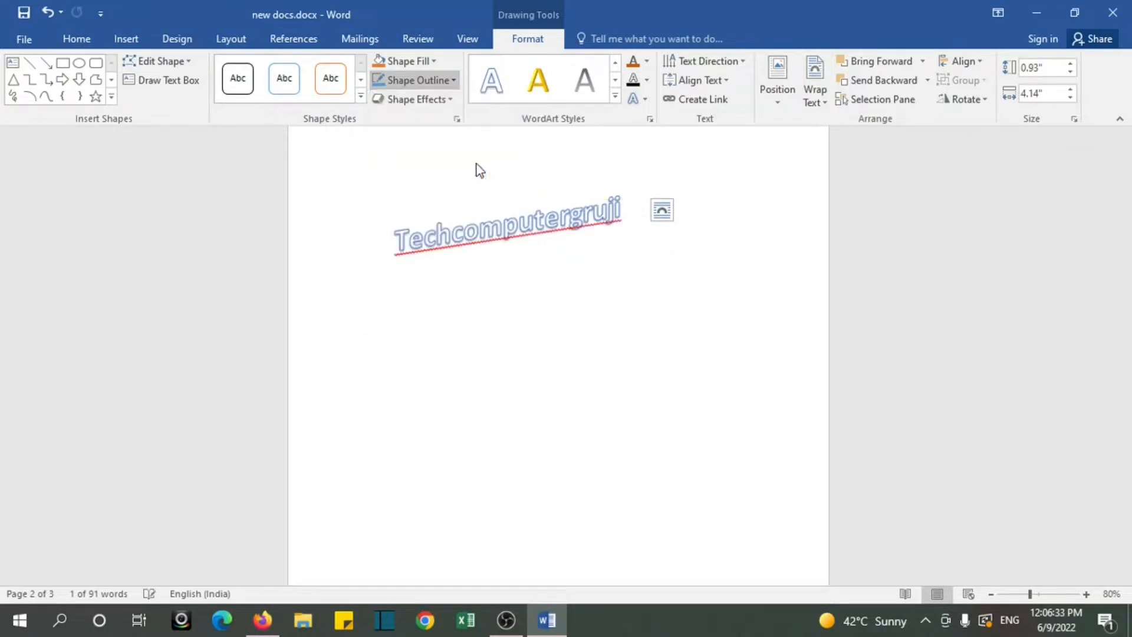
click(713, 289)
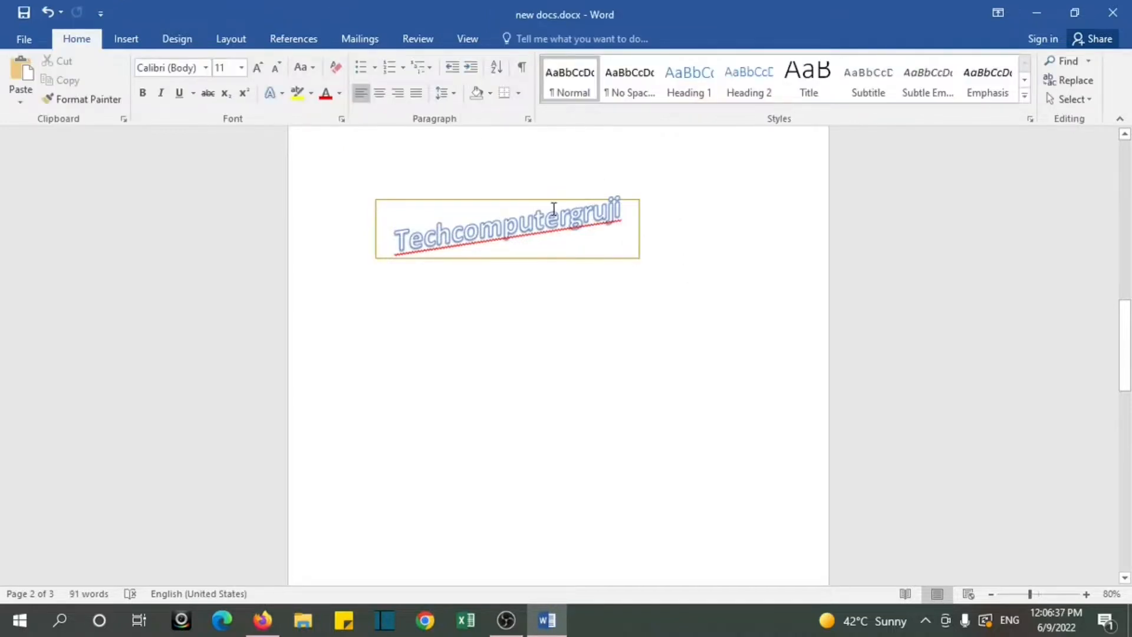
click(535, 202)
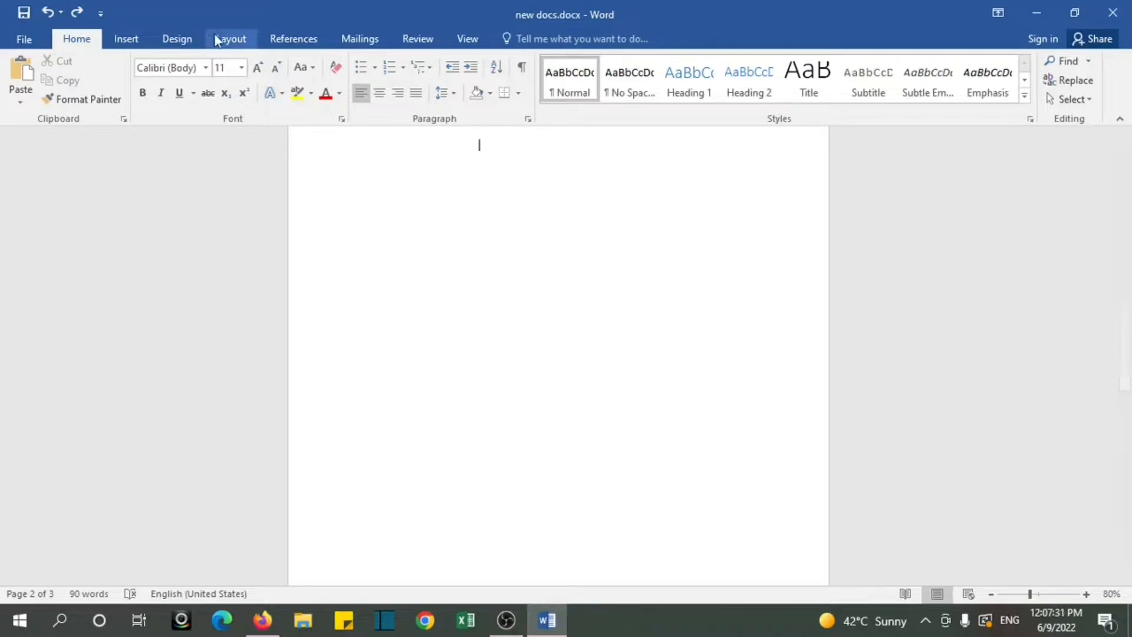
Step: Open the custom watermark settings for the document
click(194, 36)
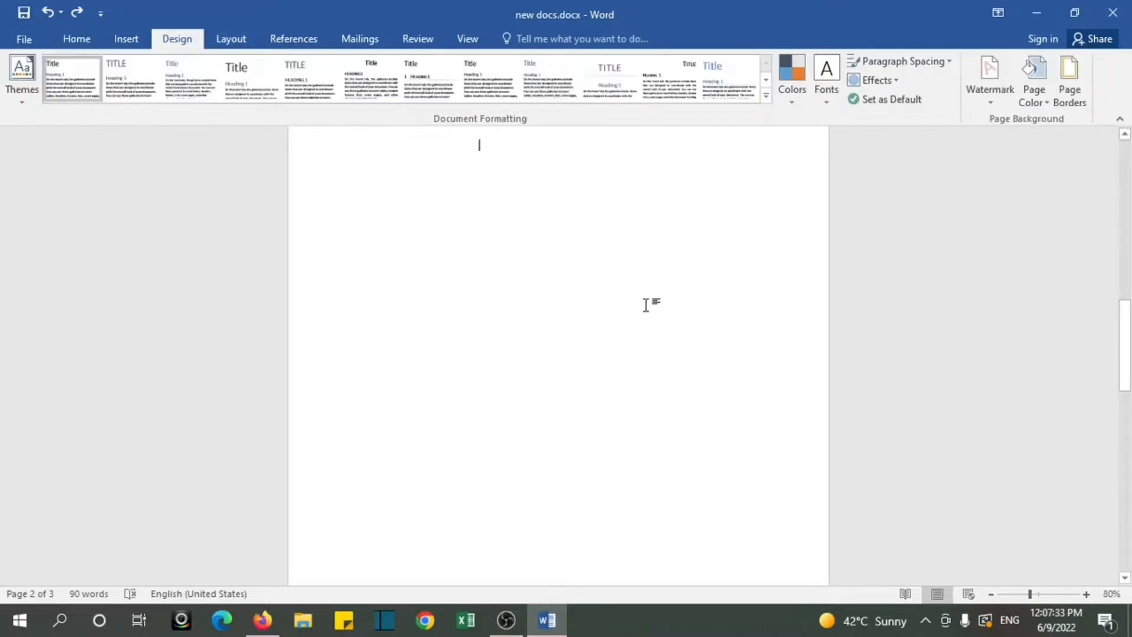
click(993, 104)
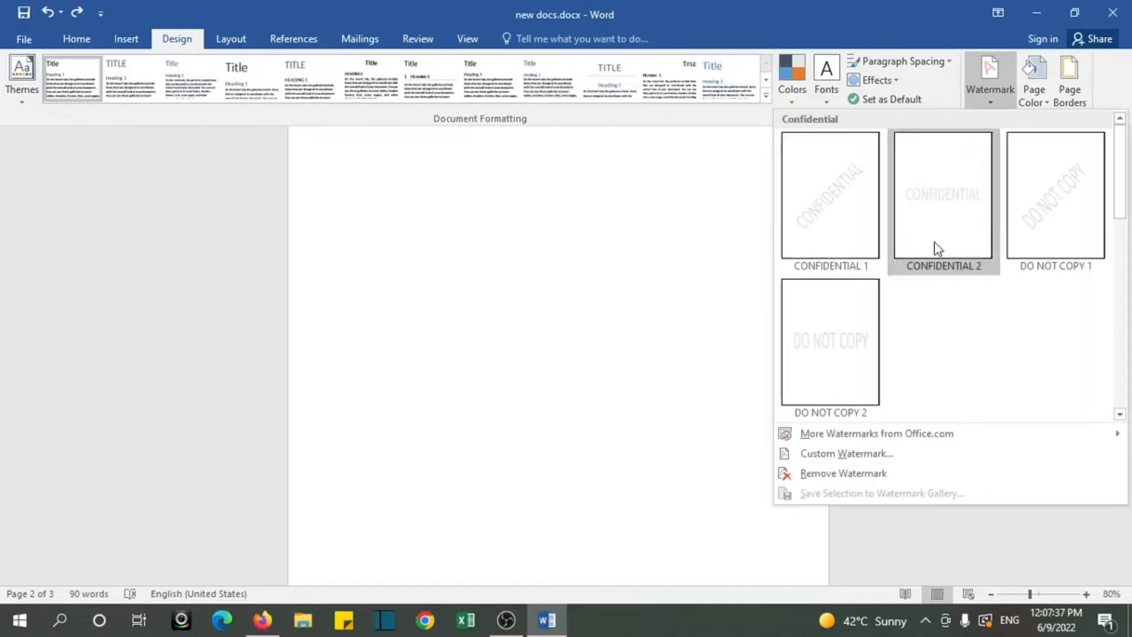
click(846, 455)
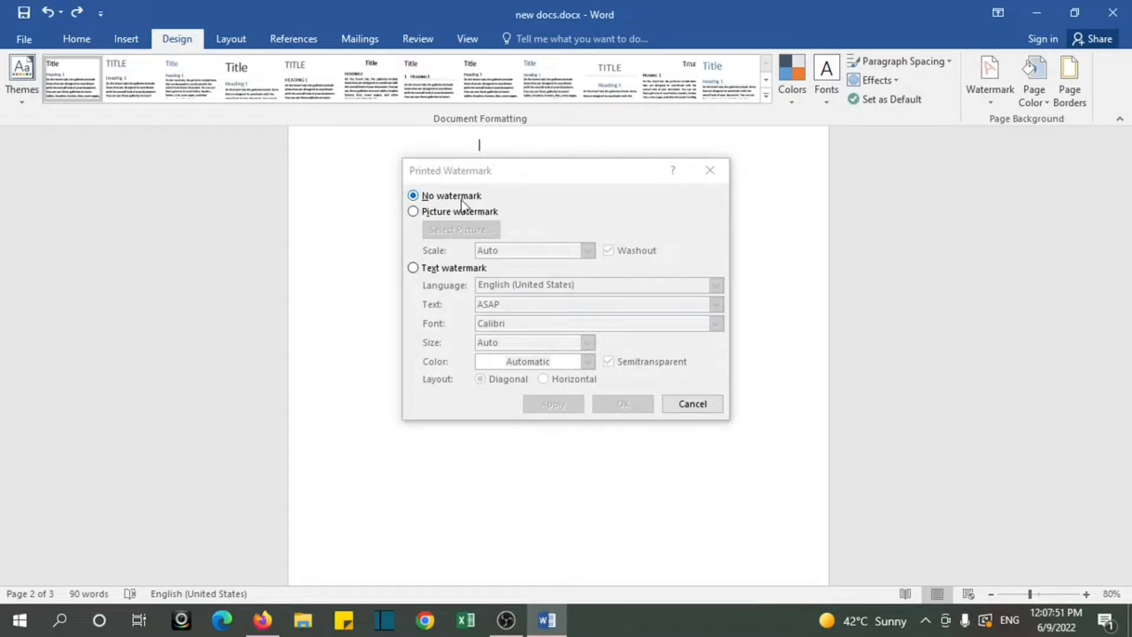
click(414, 214)
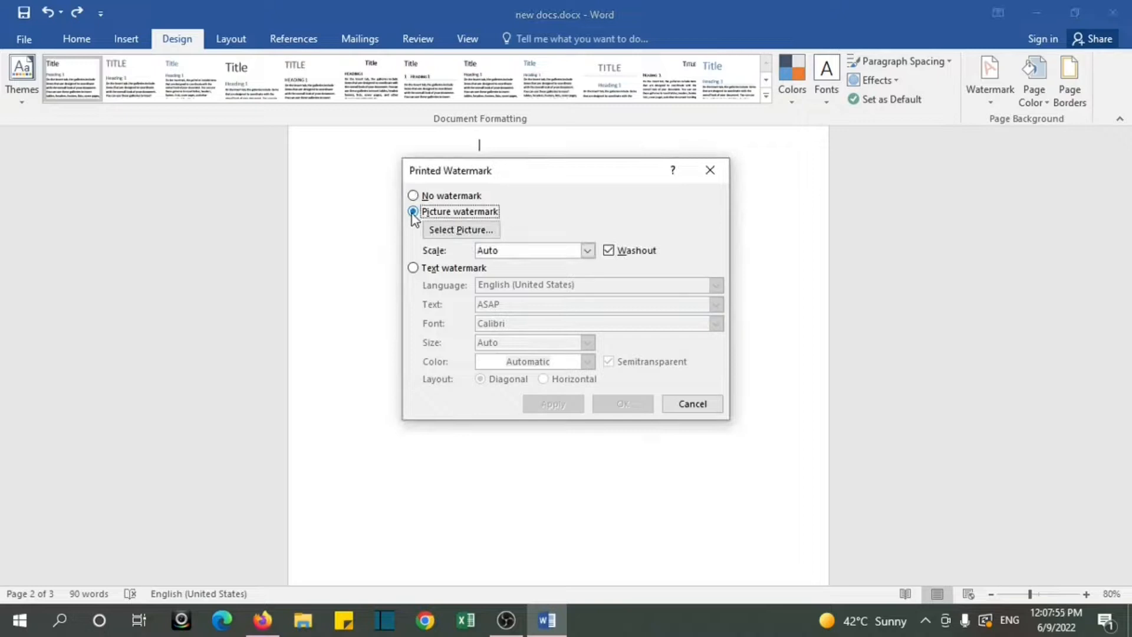
click(446, 230)
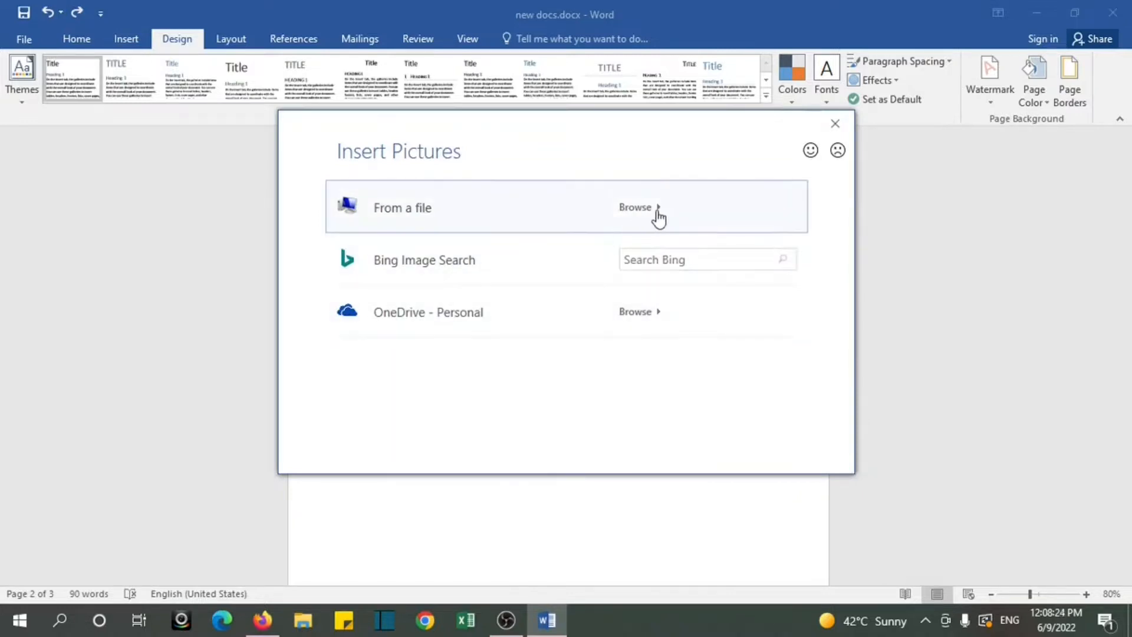
click(835, 124)
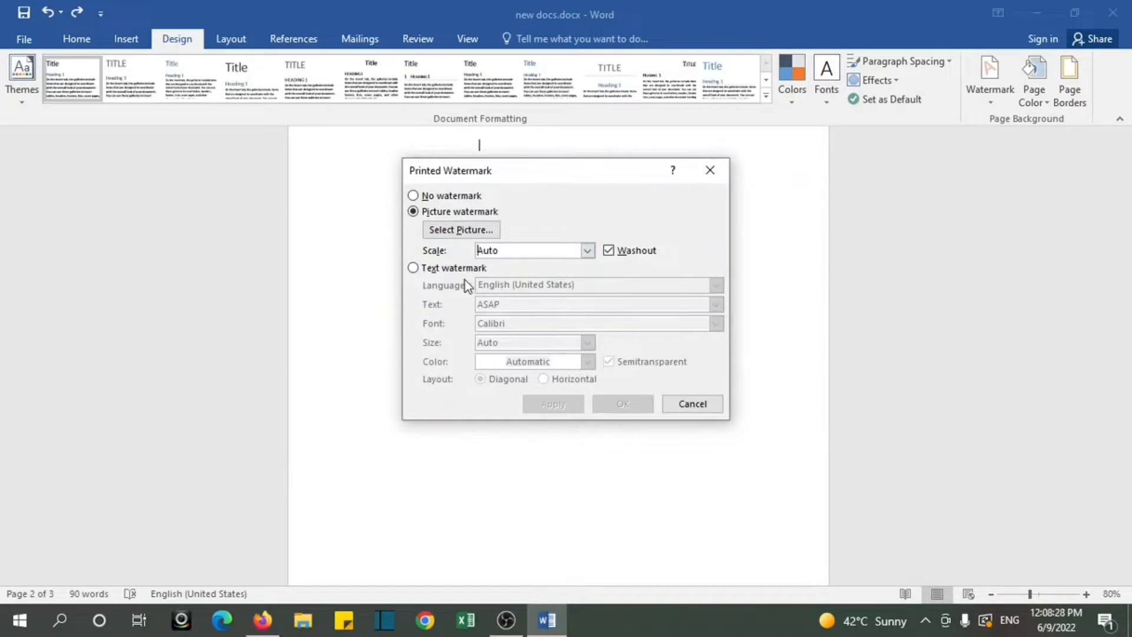
Step: Add a diagonal, semitransparent text watermark reading Techcomputerguruji in Calibri to the pages
click(413, 269)
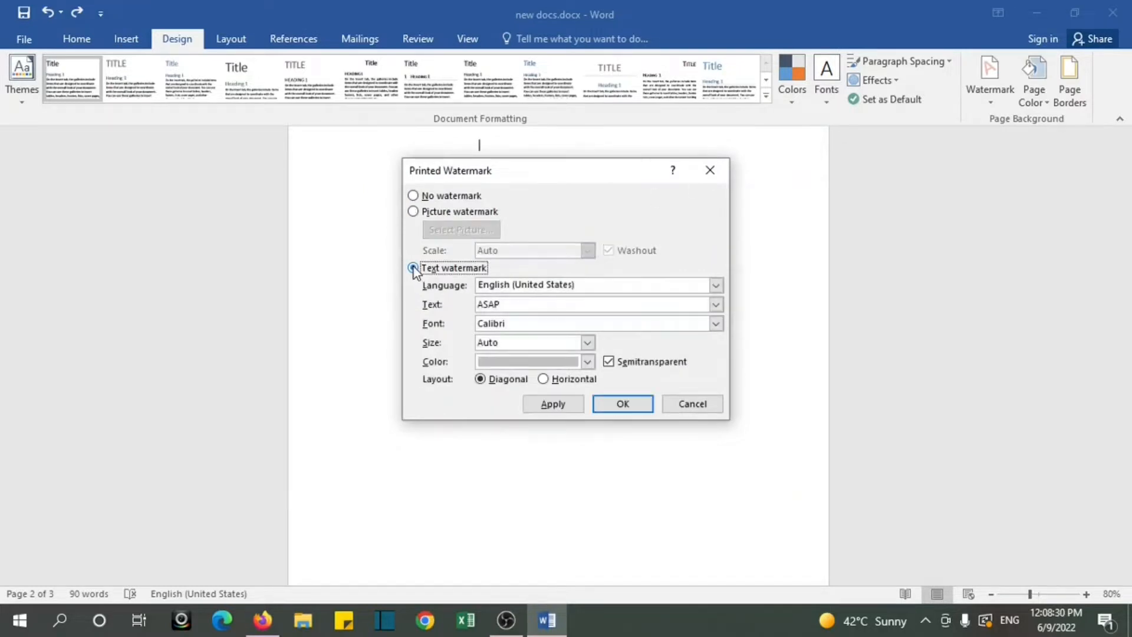
click(511, 305)
key(BackSpace)
key(BackSpace)
key(BackSpace)
key(BackSpace)
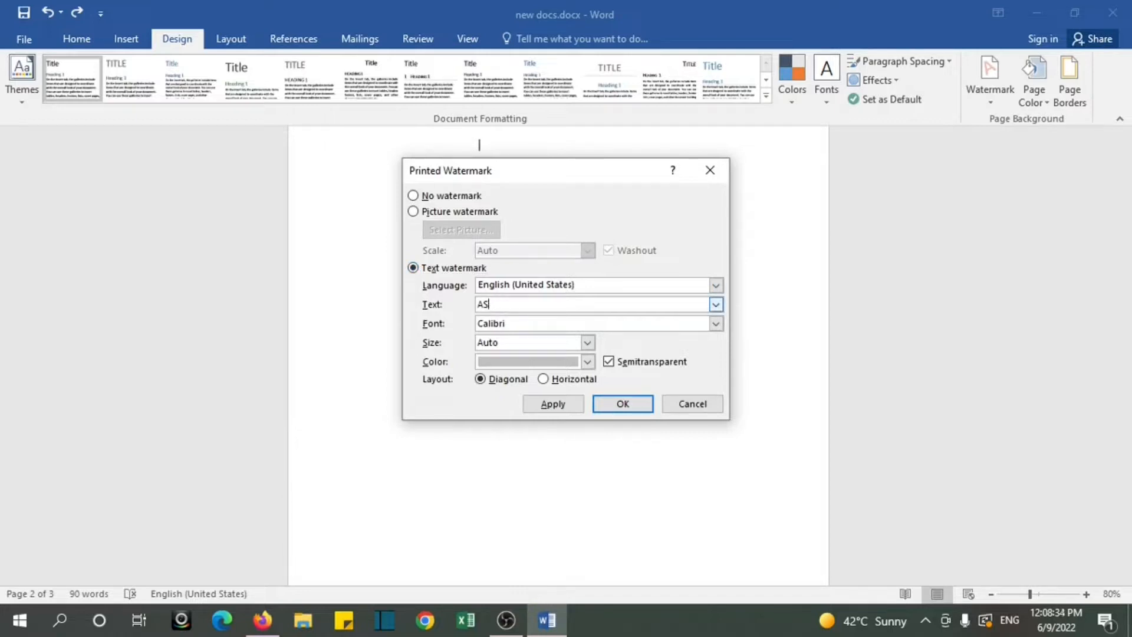
text(Techcomputerguruji)
click(620, 407)
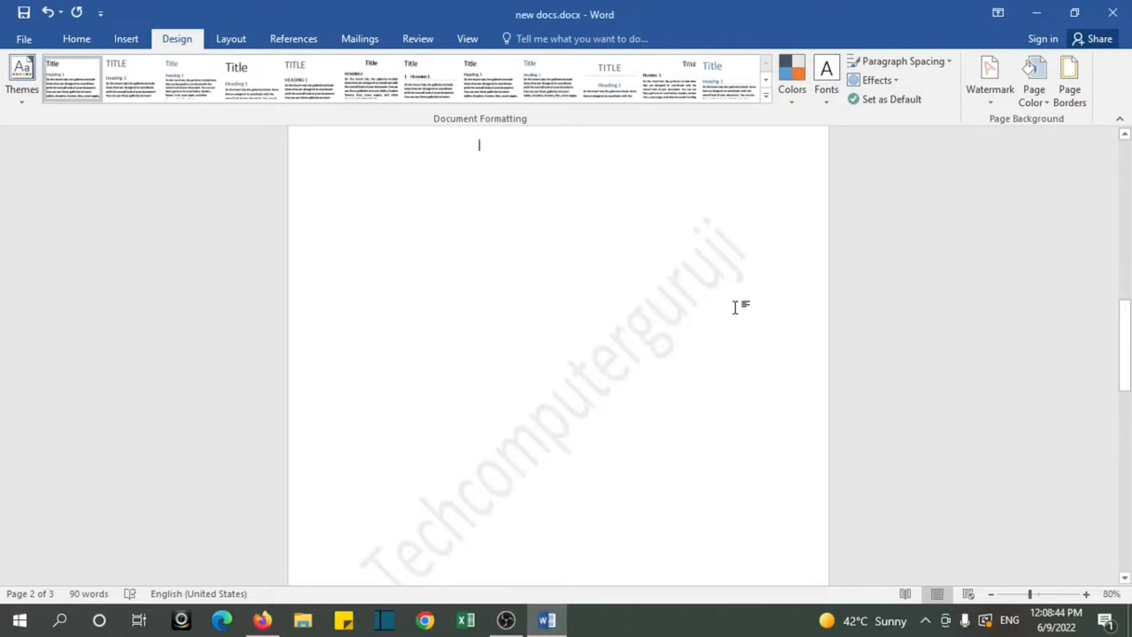
Step: Set the page color to a light orange theme colour
click(1127, 341)
mouse_move(1129, 341)
mouse_down()
mouse_move(1129, 364)
mouse_move(1129, 337)
mouse_up()
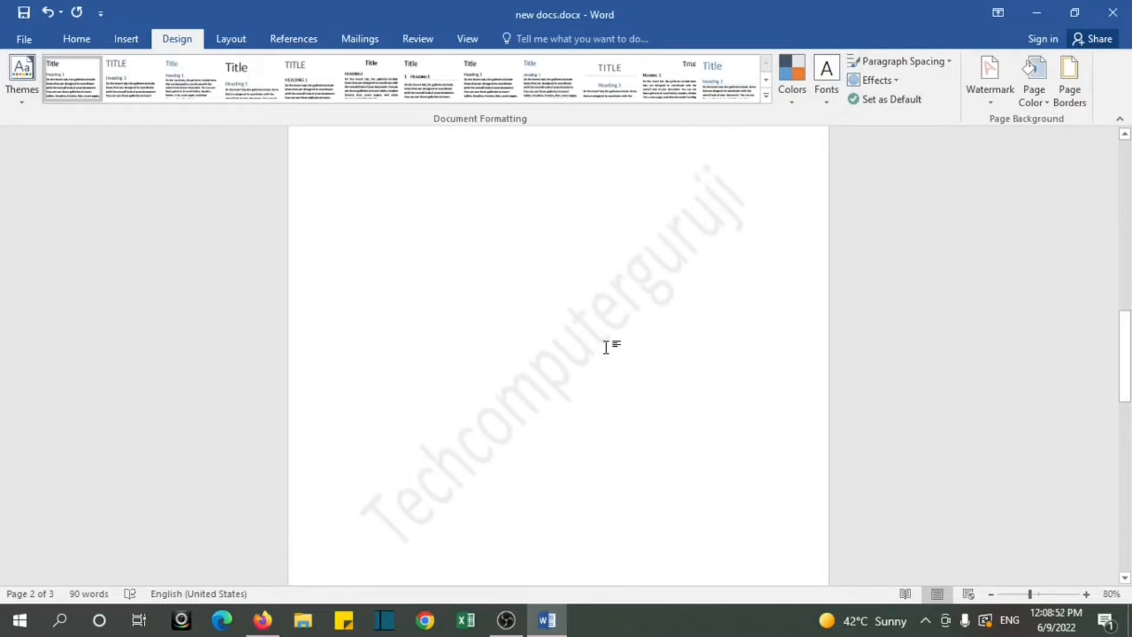
click(1036, 103)
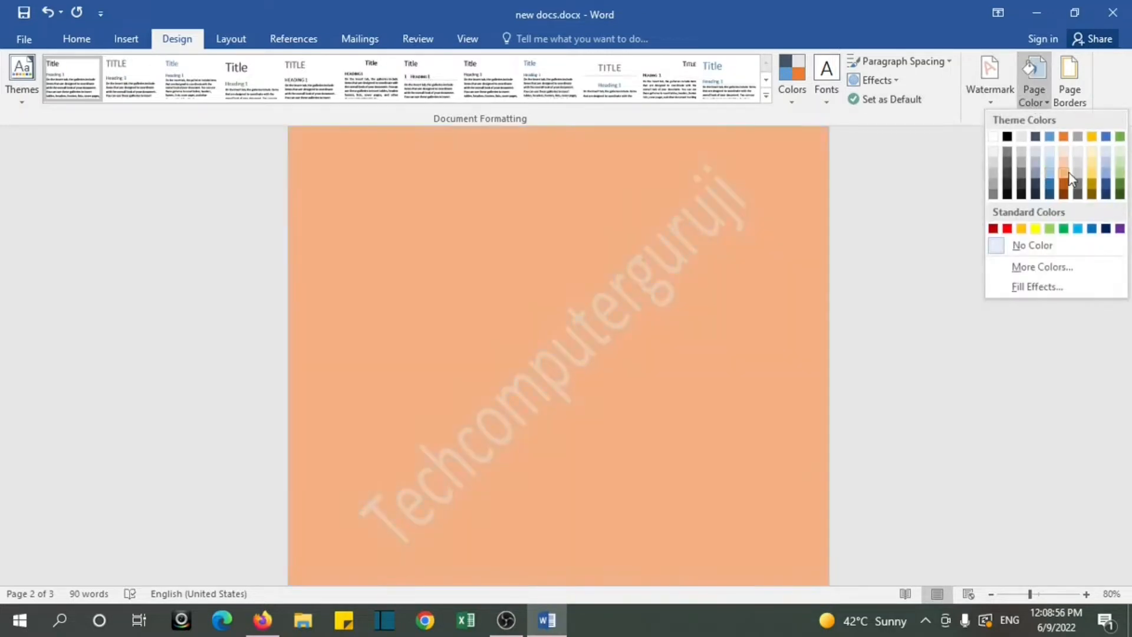
click(1066, 171)
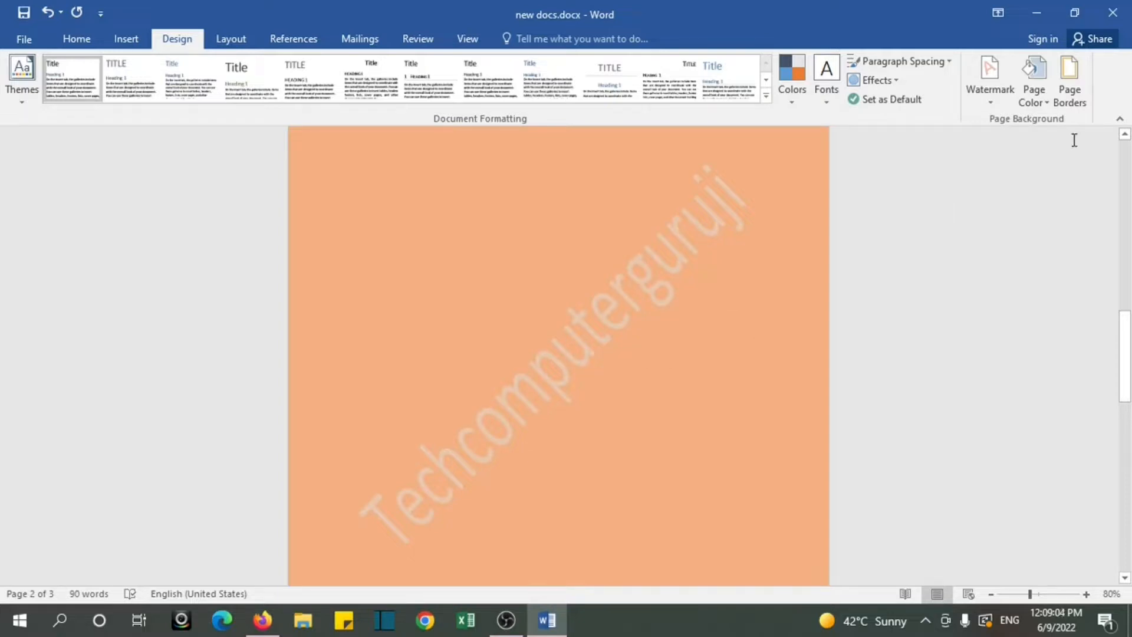
Step: Apply a Box page border in the triple-line style at ½ pt to the whole document
click(1071, 99)
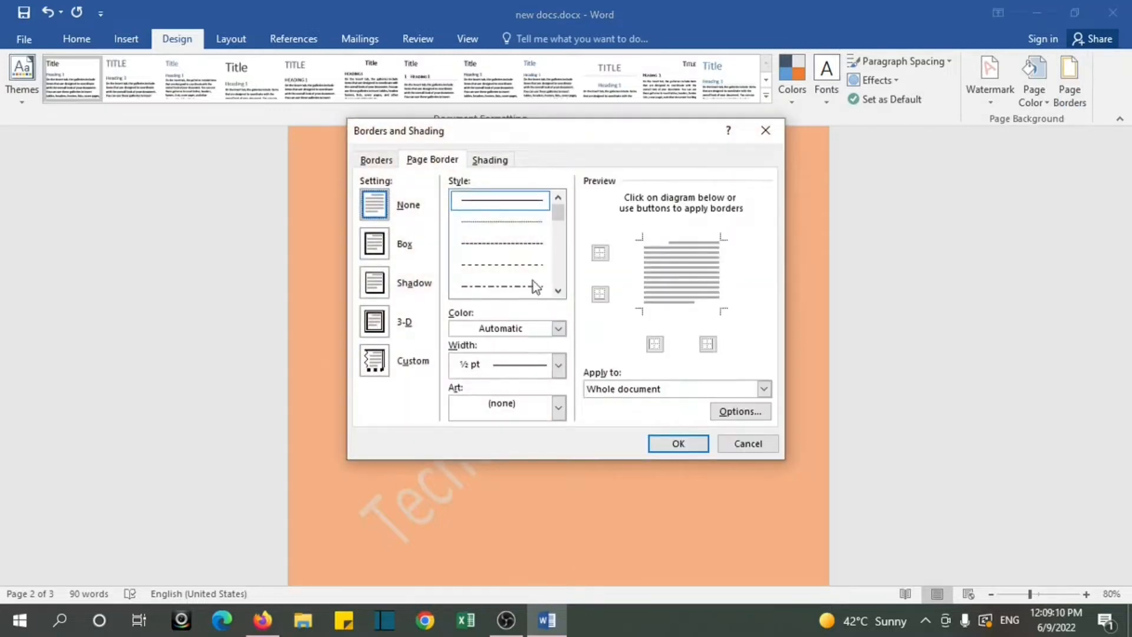
drag(558, 214, 561, 235)
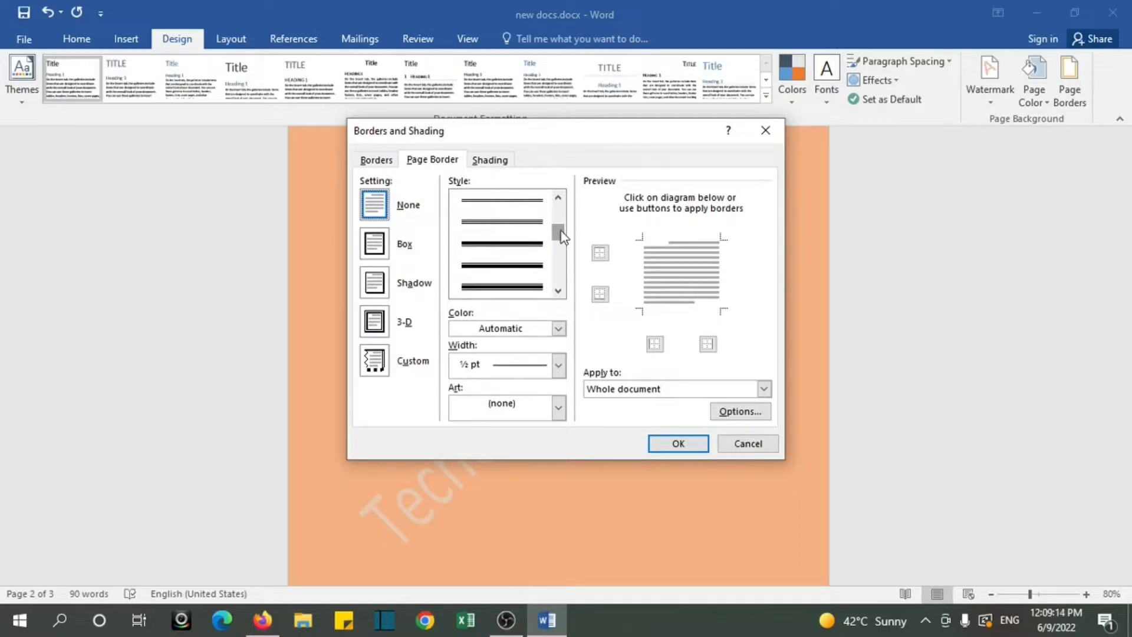
click(508, 221)
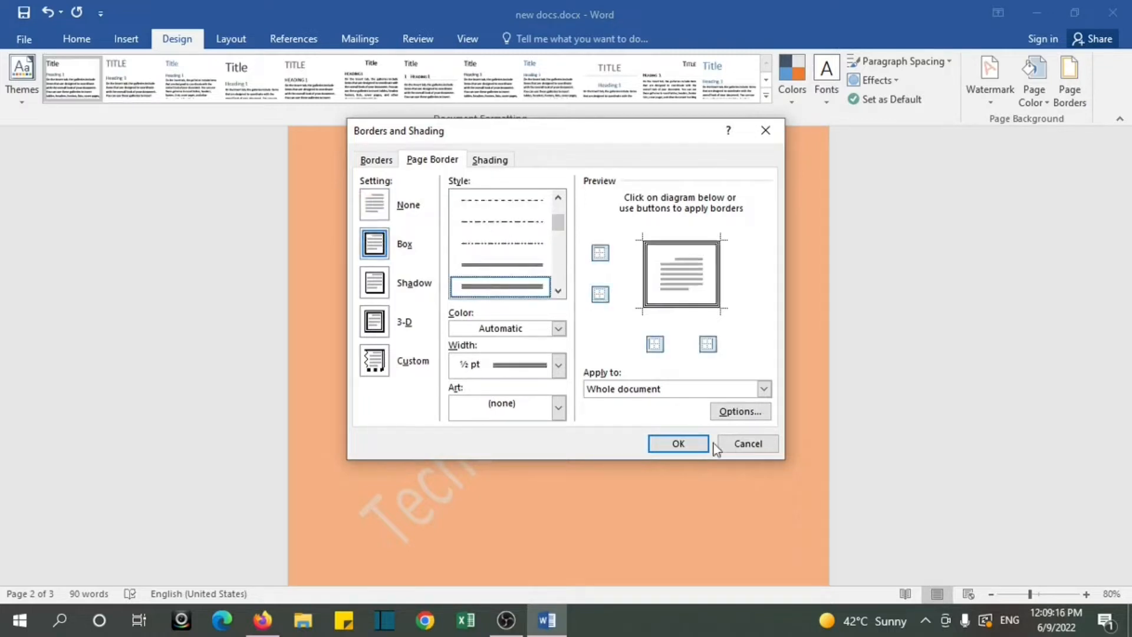
click(682, 447)
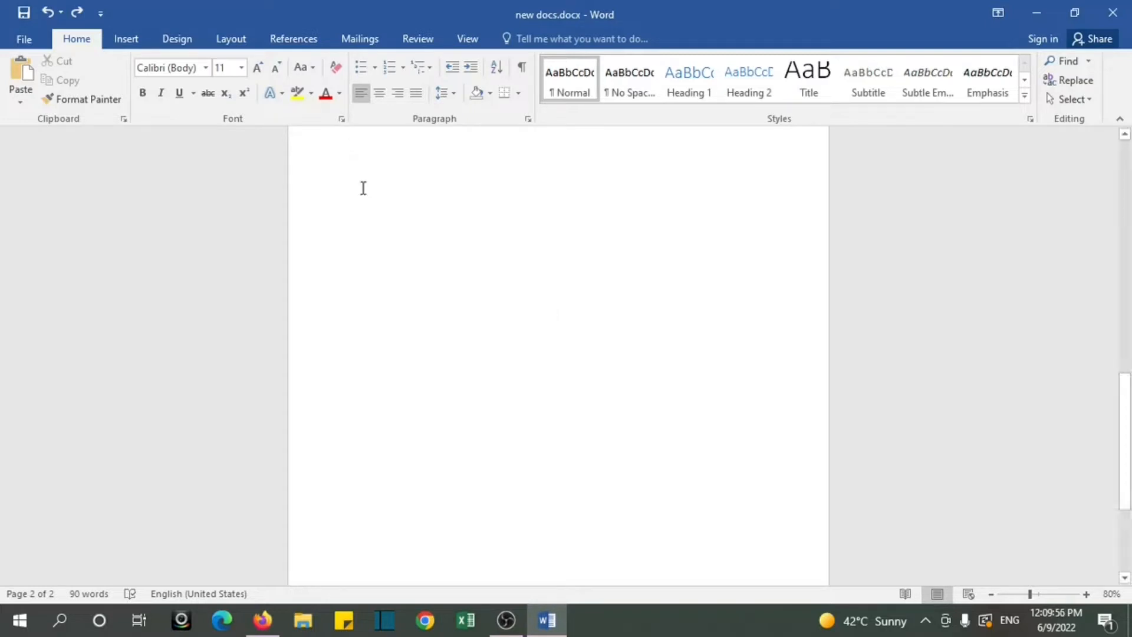
Step: Review the preset page margins and the custom margin settings with 1" on all sides for the whole document
click(233, 43)
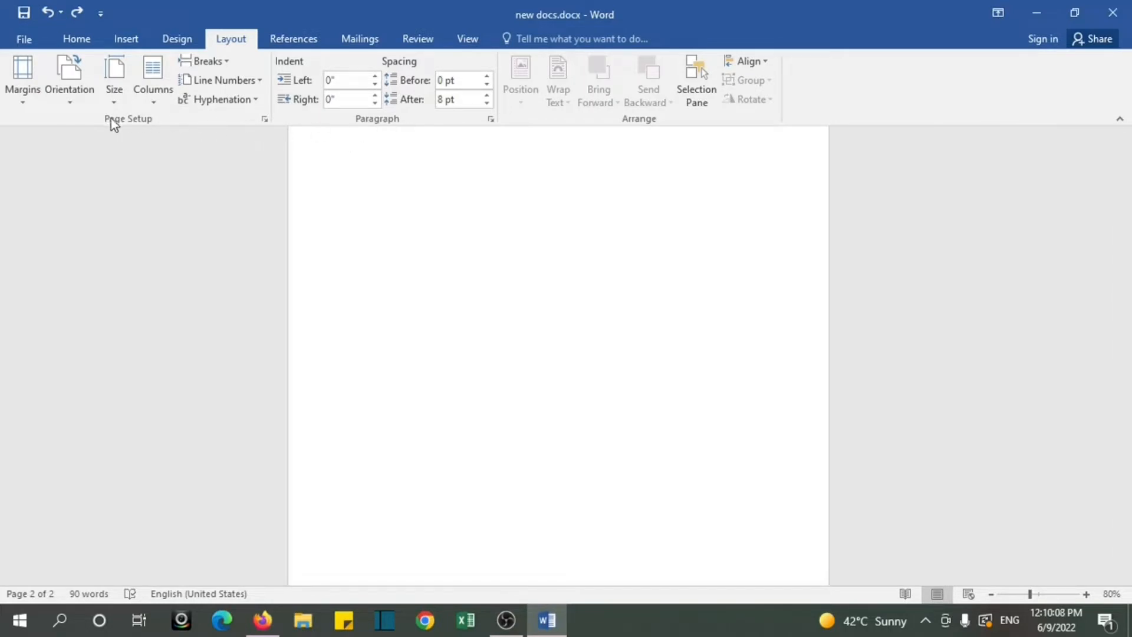
click(24, 94)
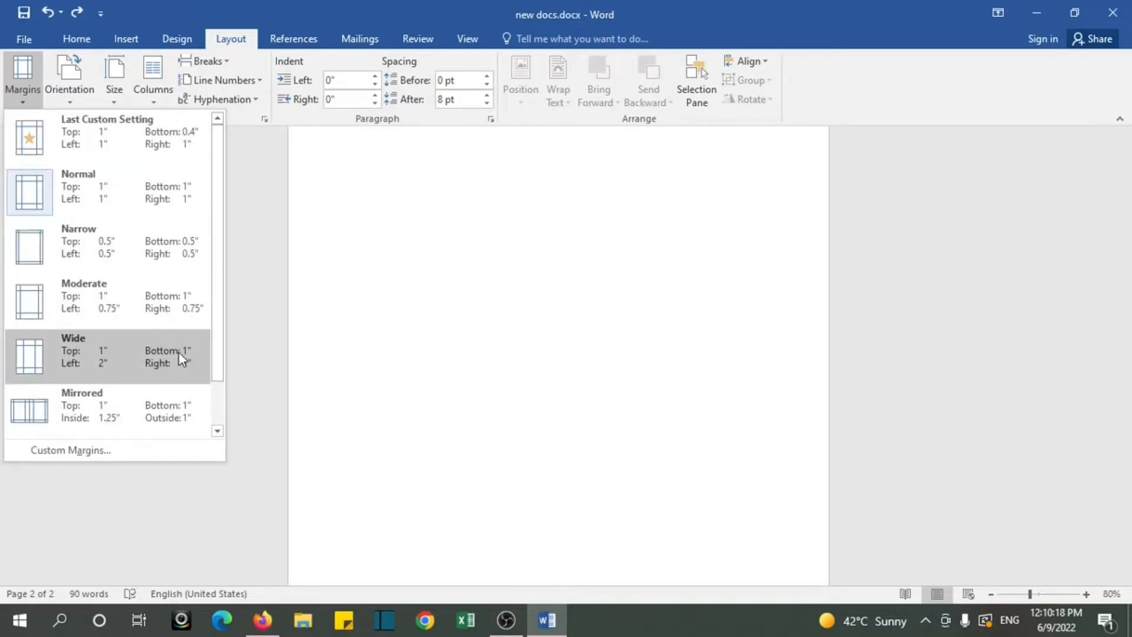
click(132, 455)
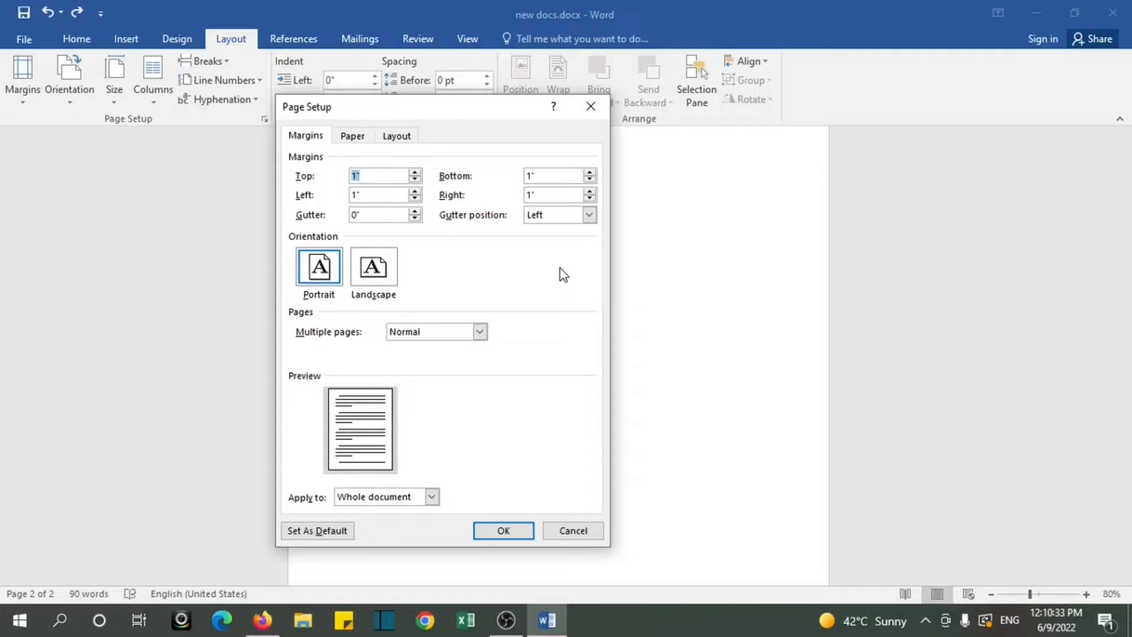
click(503, 530)
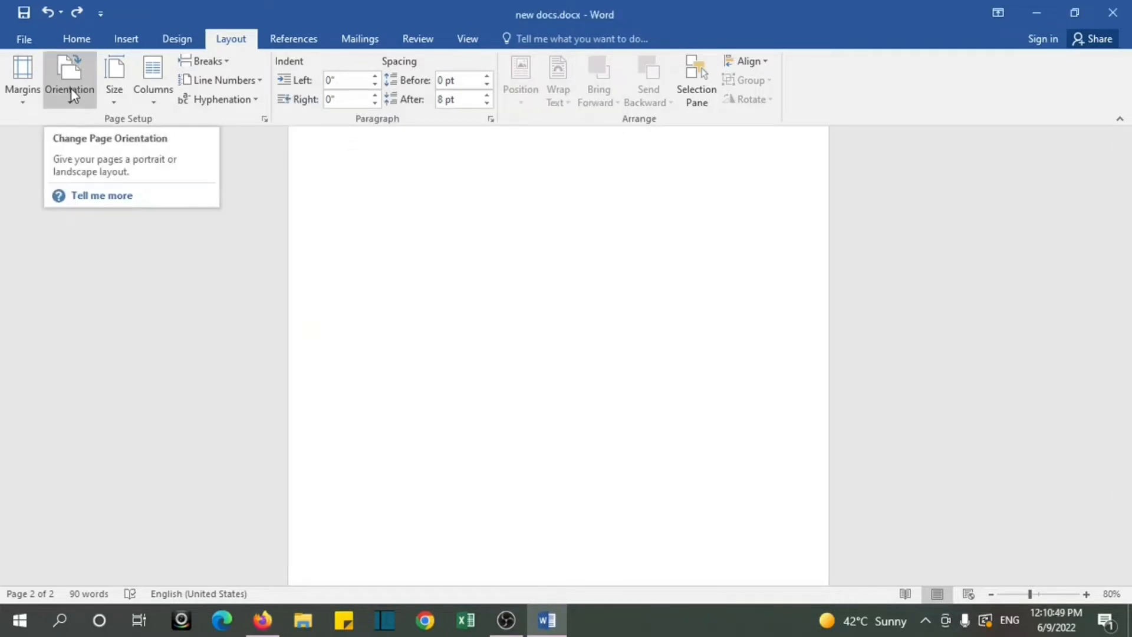
Step: Switch the page orientation to Landscape and back to Portrait, and view the available paper sizes
click(71, 90)
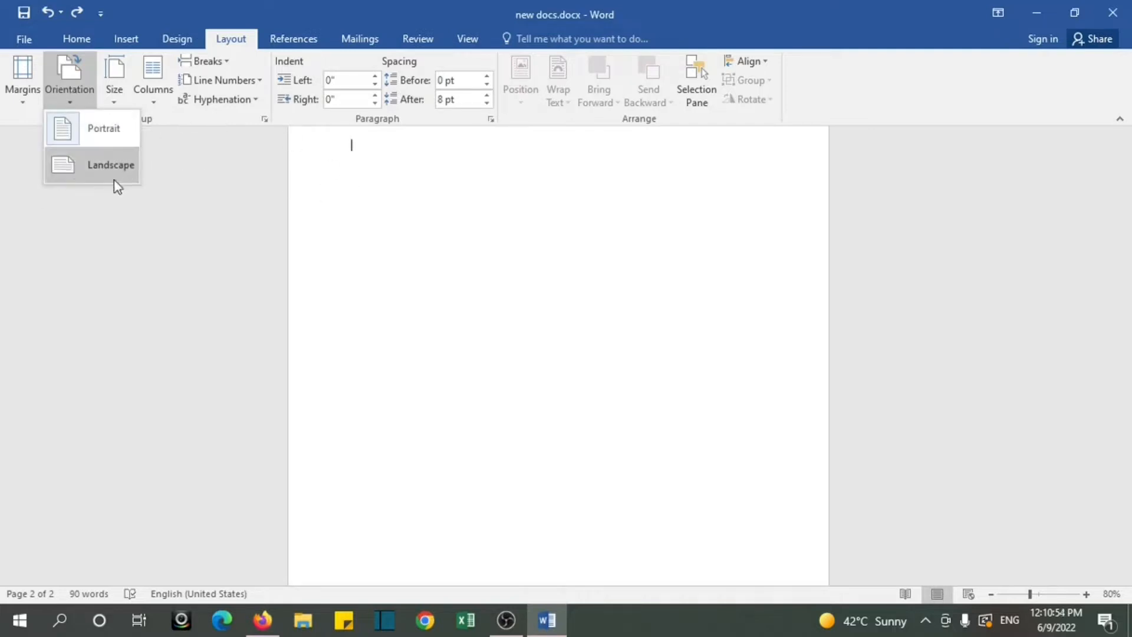
click(98, 172)
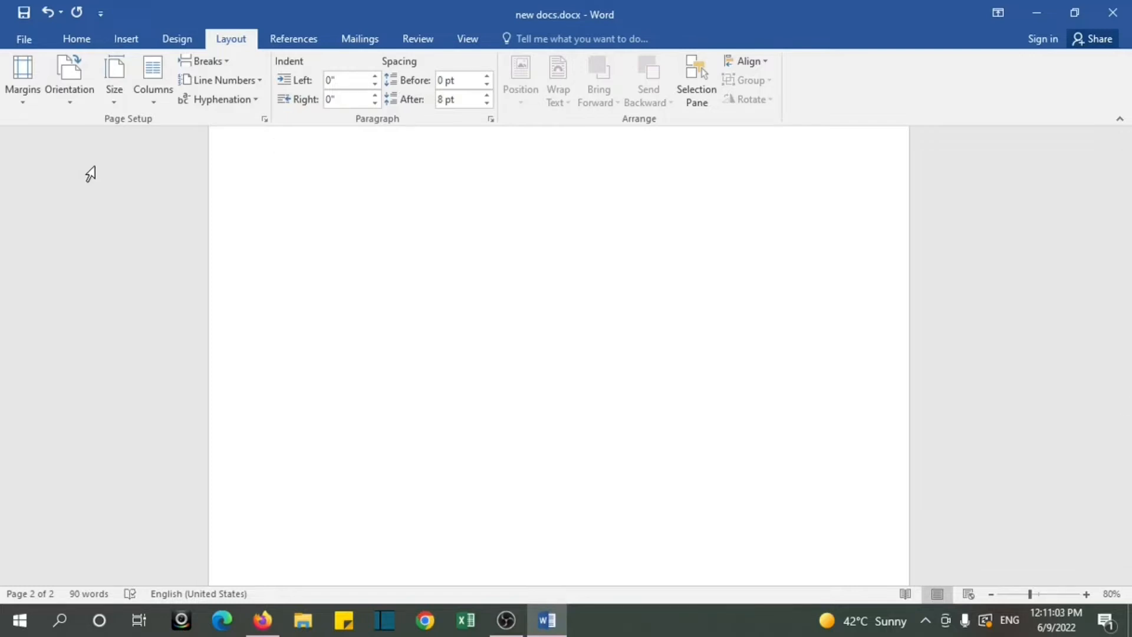
click(69, 103)
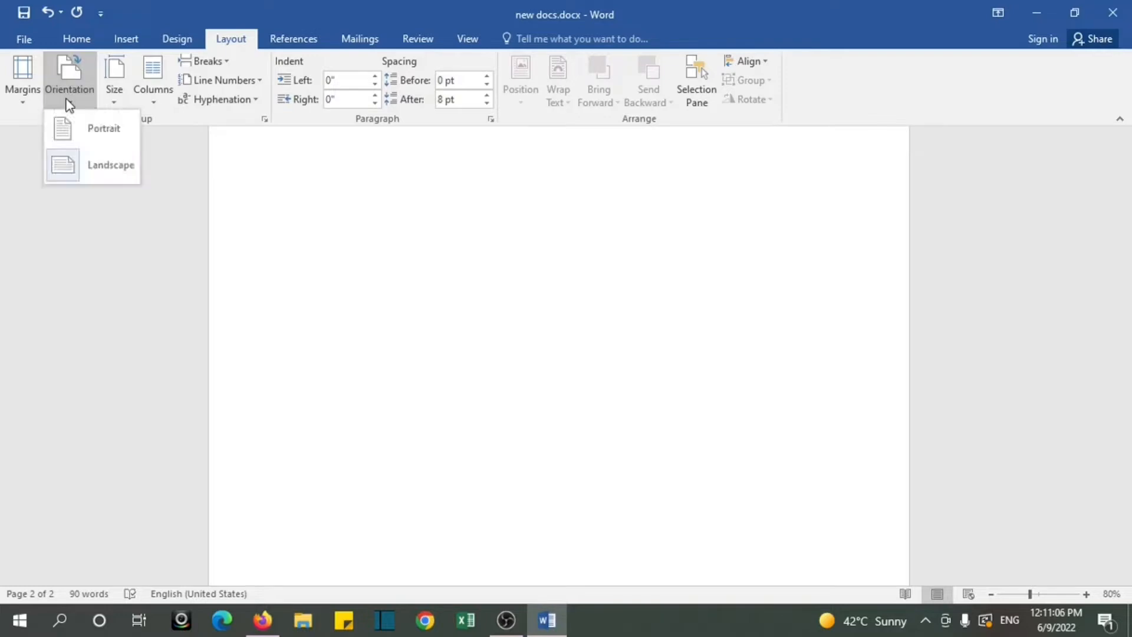
click(84, 135)
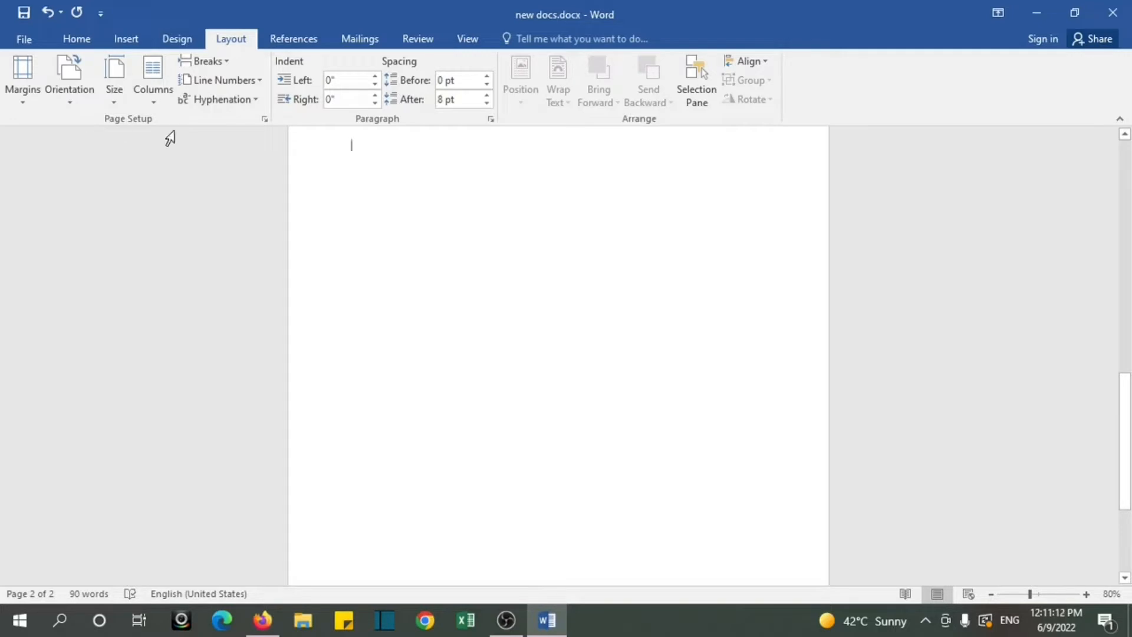
click(114, 105)
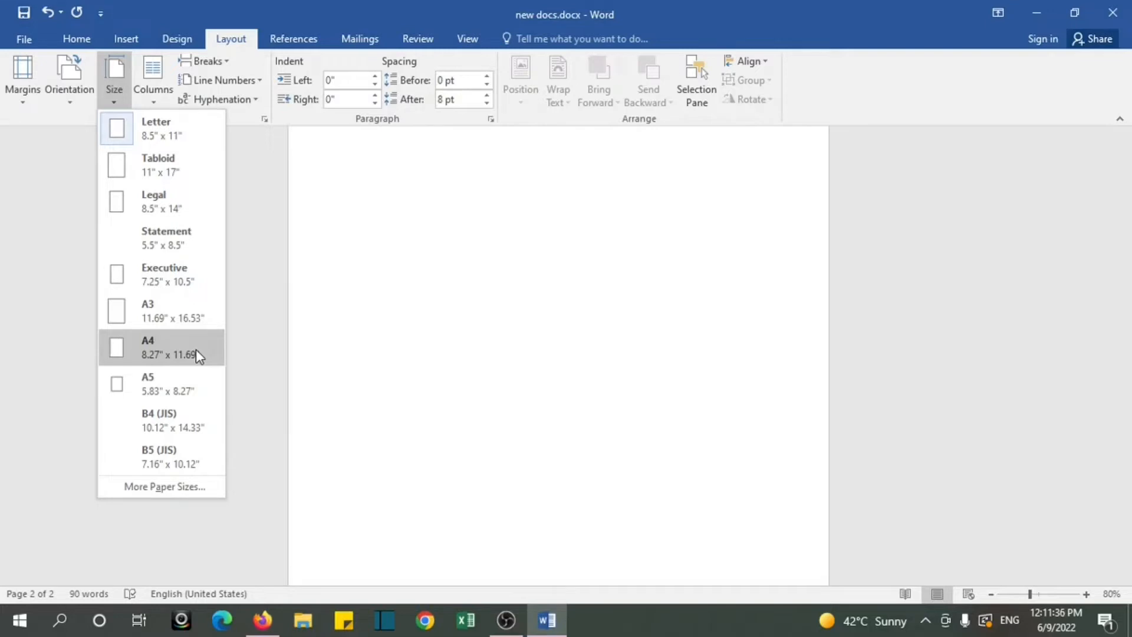
click(435, 248)
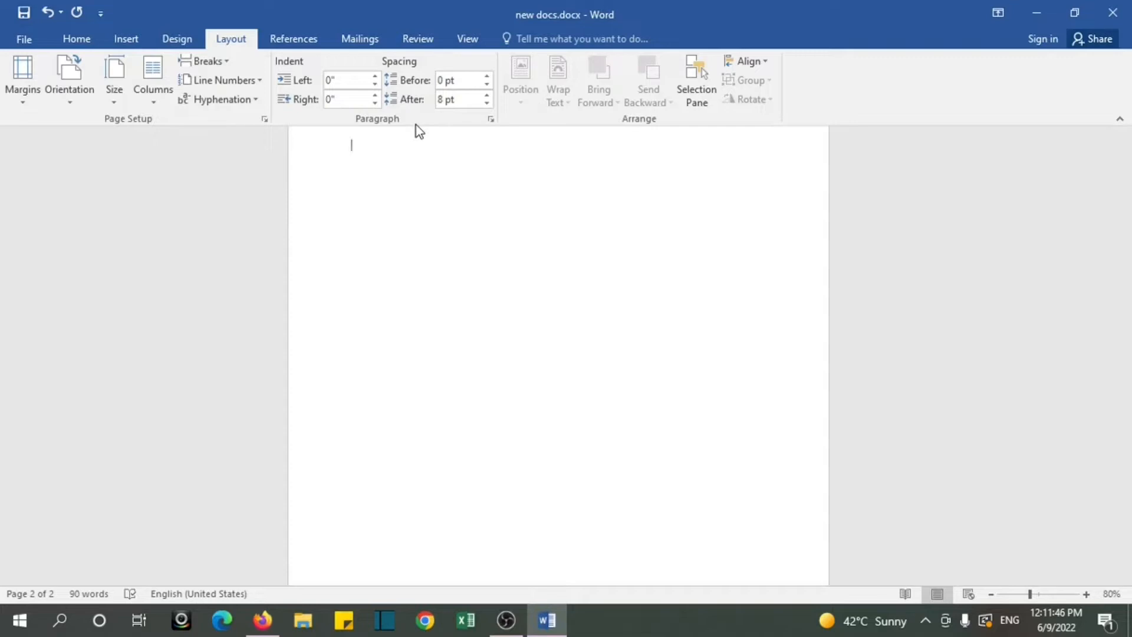
Step: Raise the left indent of the yellow-highlighted first paragraph to 0.7" and bring it down to -0.1"
drag(1130, 445, 1125, 189)
click(354, 206)
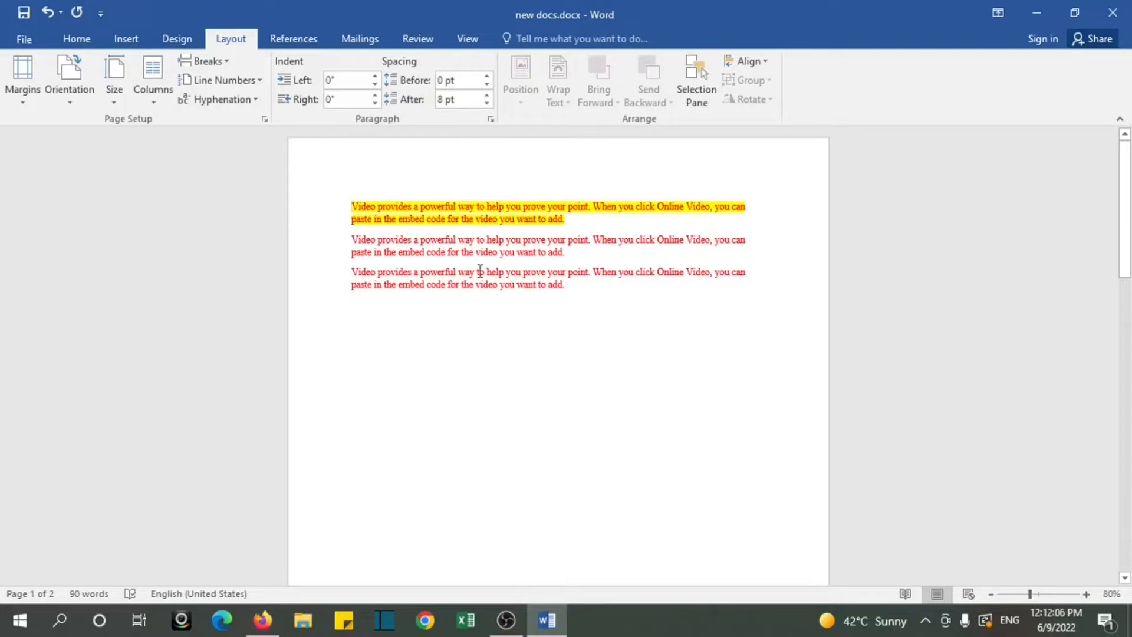
click(375, 77)
click(375, 77)
click(375, 76)
click(375, 77)
click(375, 76)
click(375, 77)
click(375, 76)
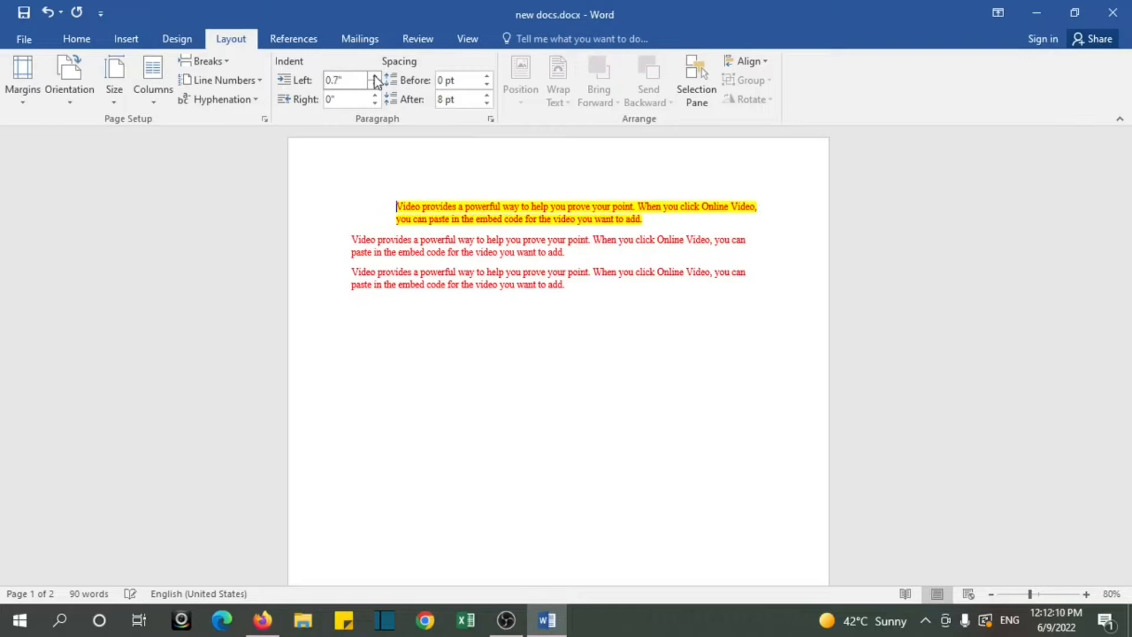
click(375, 85)
click(375, 85)
click(375, 85)
click(375, 85)
click(375, 85)
click(375, 85)
click(375, 84)
click(375, 85)
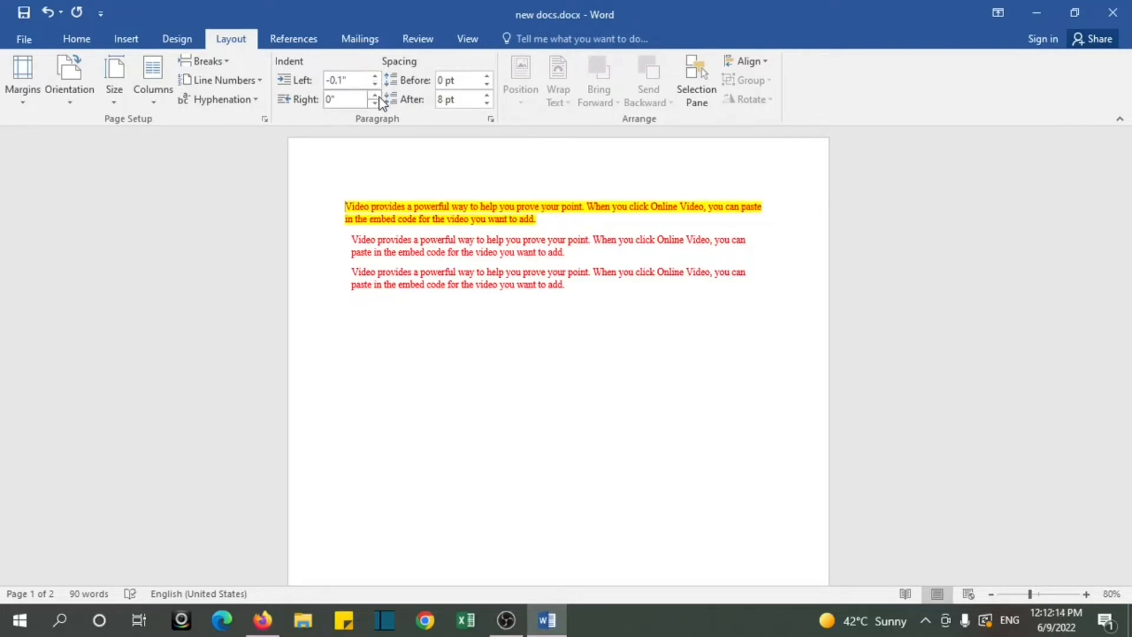
Step: Raise the first paragraph's right indent to 0.9" and return it to 0"
click(380, 97)
click(380, 97)
click(380, 97)
click(380, 97)
click(380, 97)
click(380, 97)
click(380, 97)
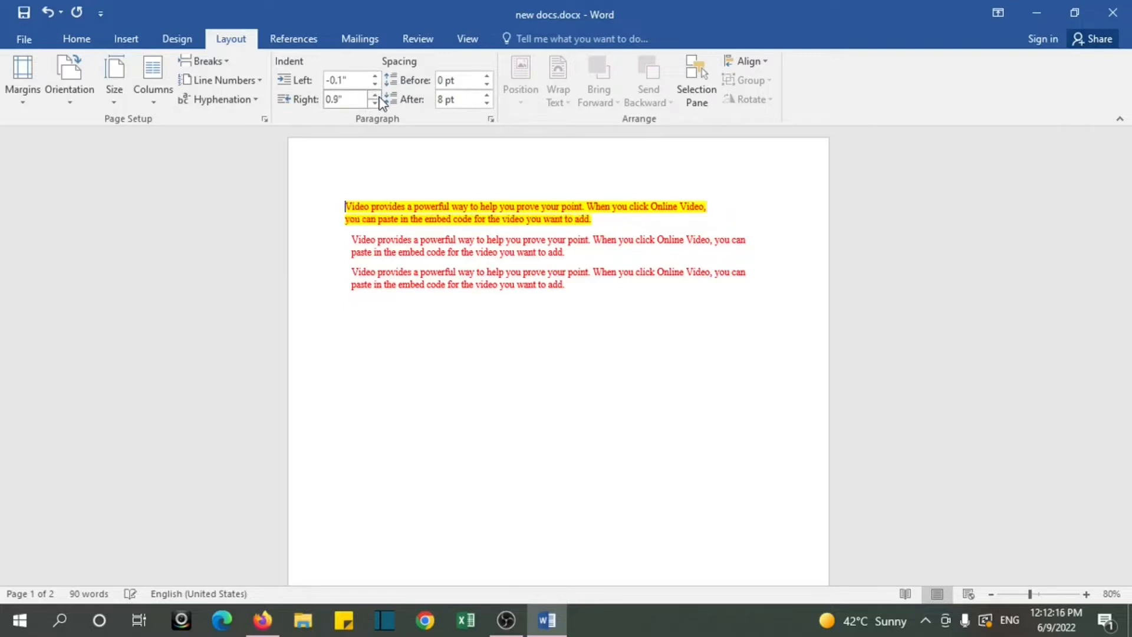
click(380, 101)
click(379, 105)
click(379, 106)
click(379, 105)
click(380, 106)
click(379, 105)
click(379, 106)
click(379, 105)
click(380, 105)
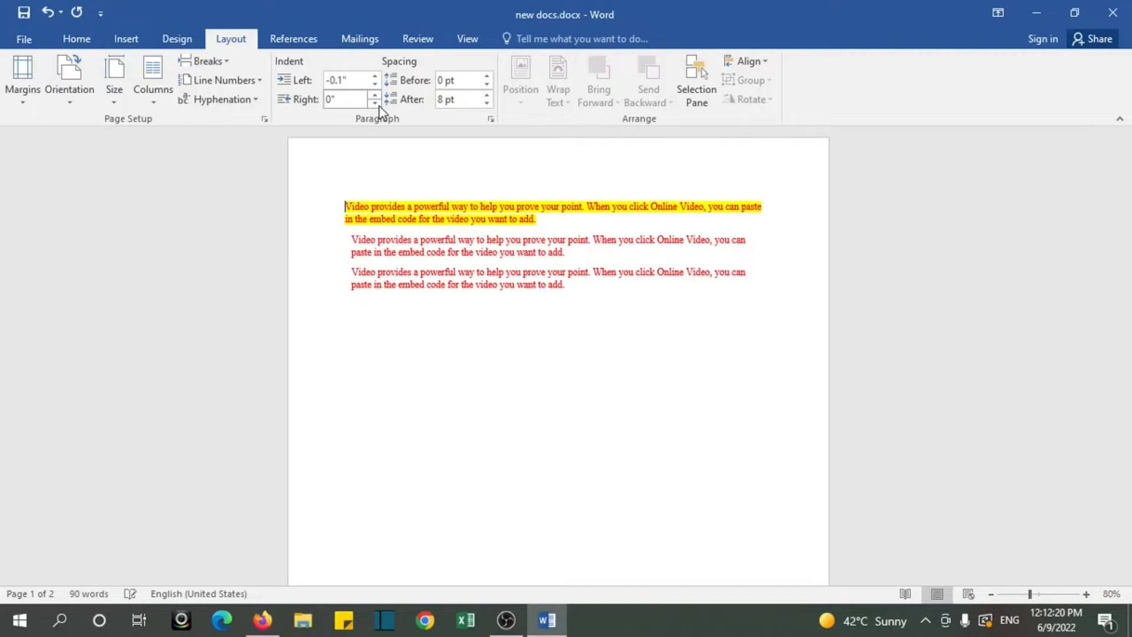
Step: Set the first paragraph's spacing before to Auto and adjust its spacing after, trying Auto and 6 pt
click(487, 76)
click(487, 76)
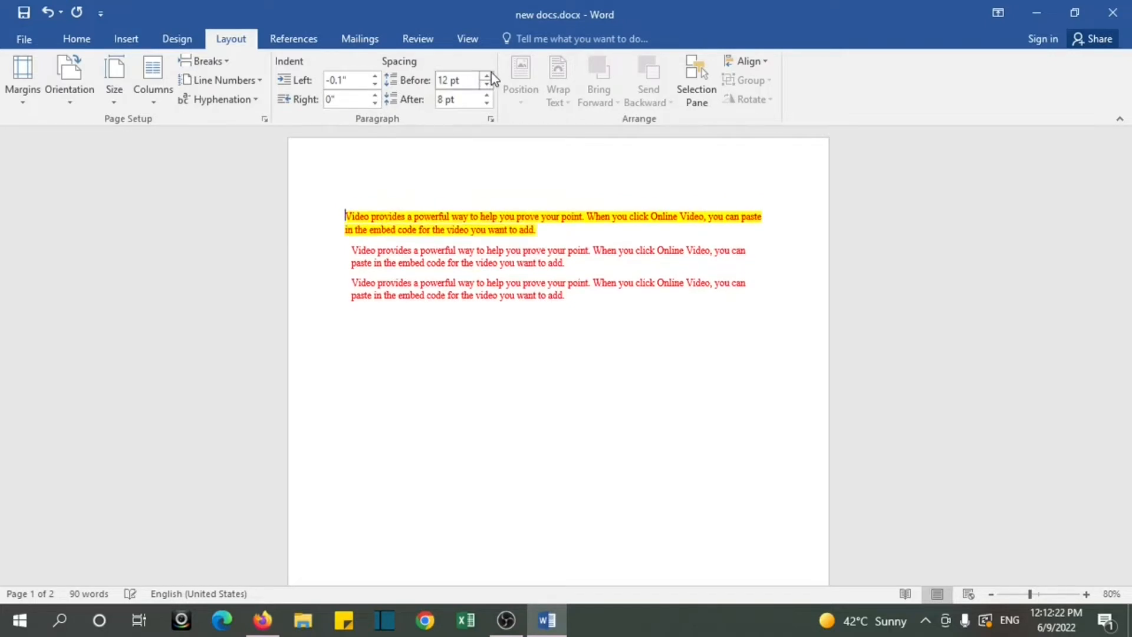
click(490, 75)
click(489, 75)
click(491, 87)
click(491, 86)
click(491, 87)
click(491, 87)
click(490, 87)
click(490, 102)
click(490, 103)
click(491, 103)
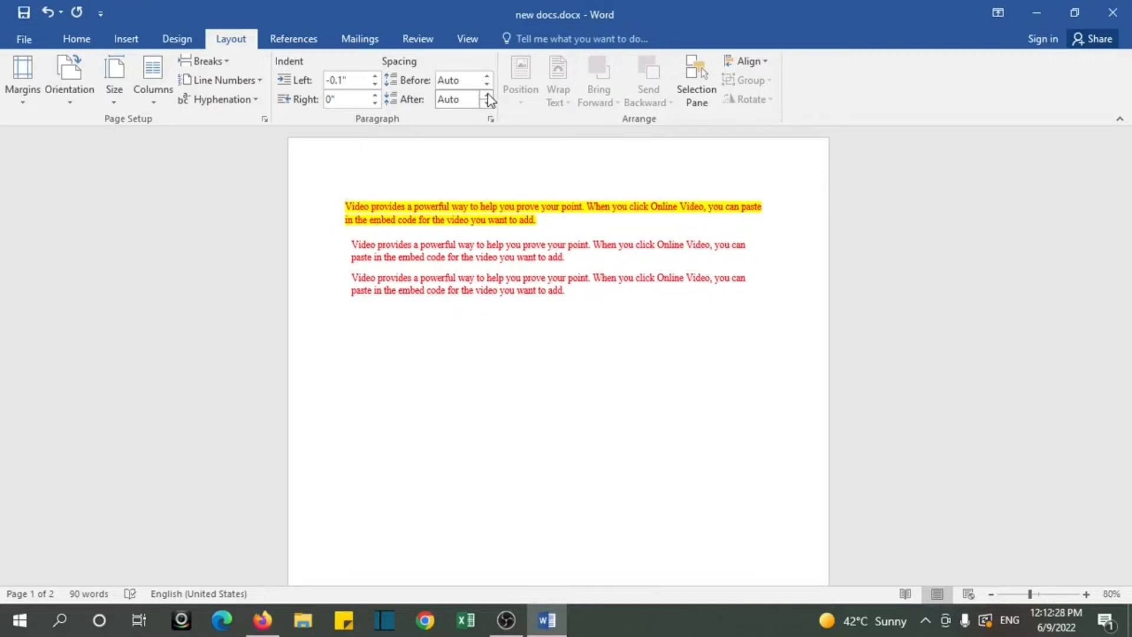
click(489, 96)
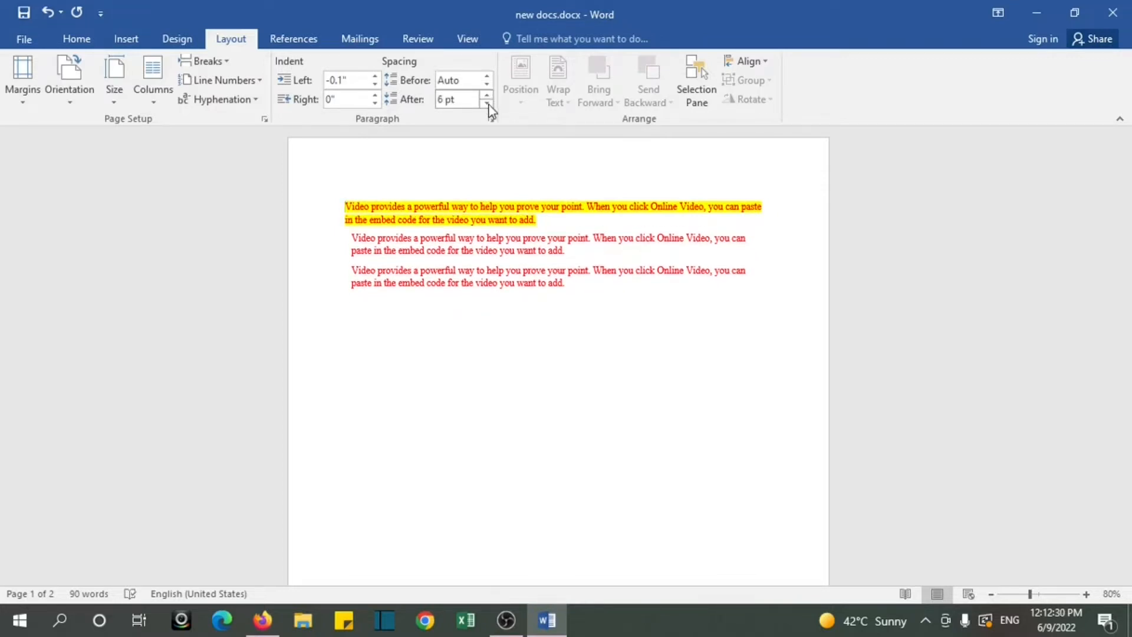
click(488, 104)
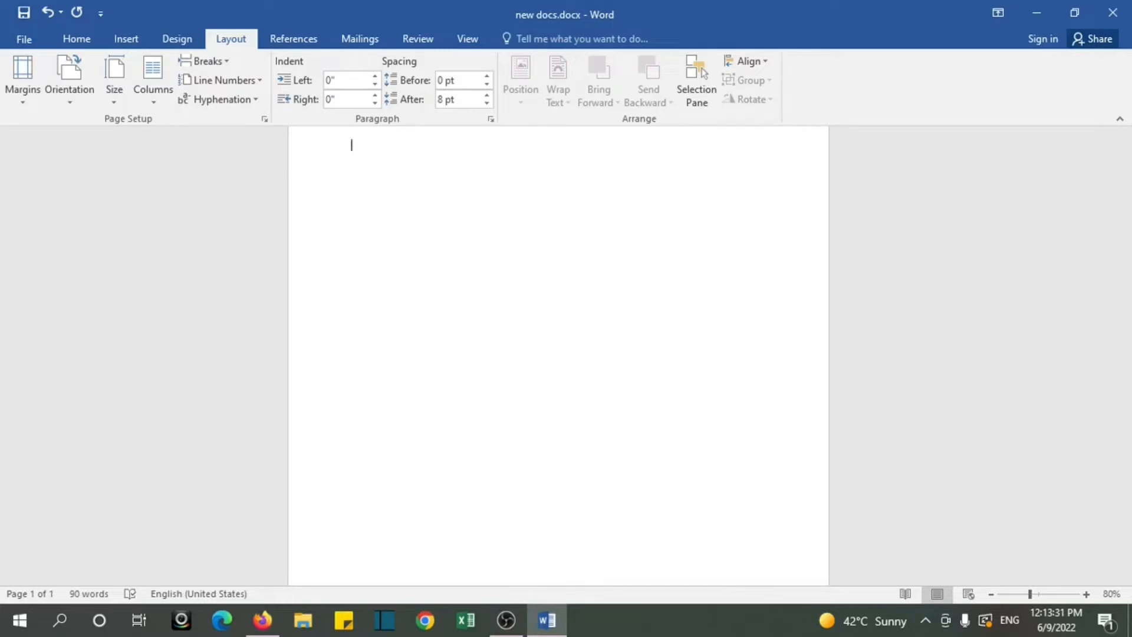
Step: Enter the misspelled word Kiing in the blank area of the document and correct it to King with the spelling check
text(kiing)
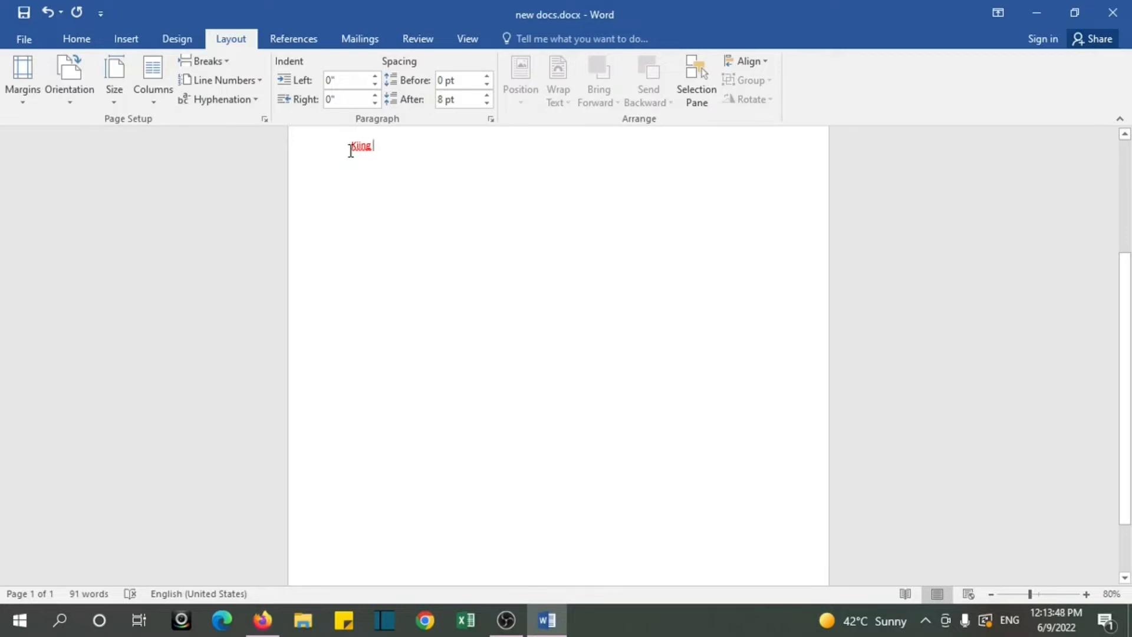
drag(351, 150, 380, 159)
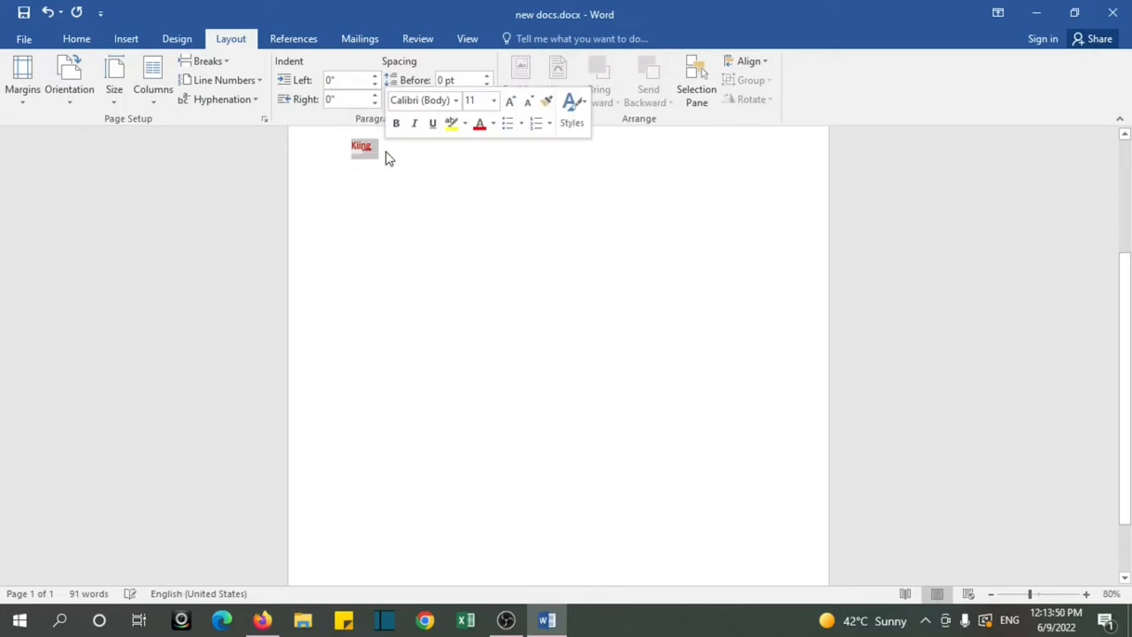
click(417, 38)
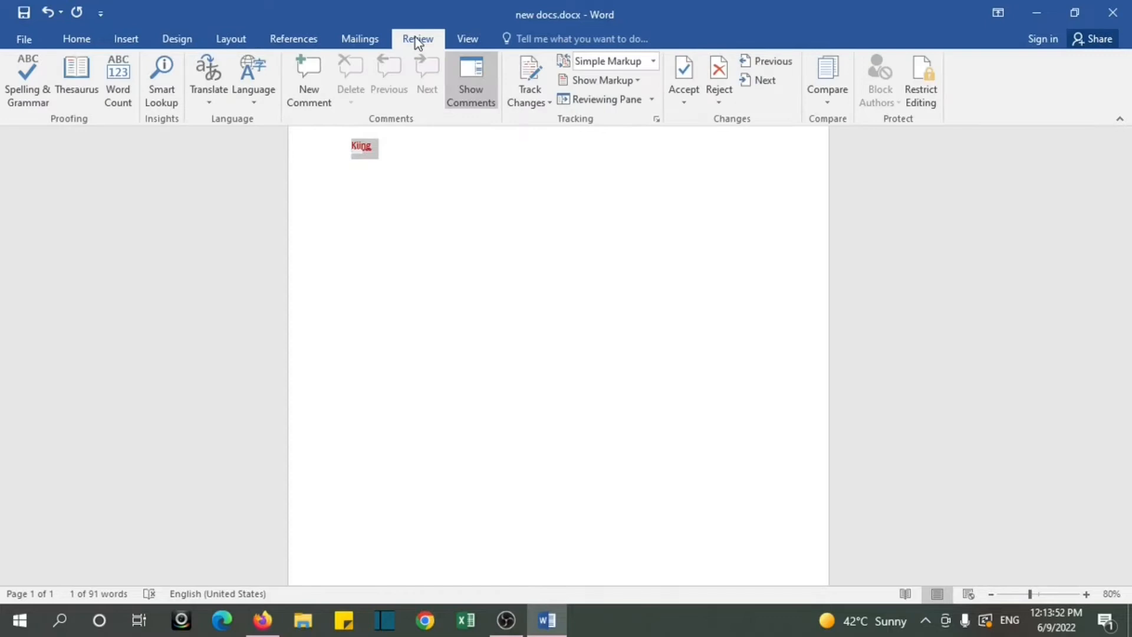
click(20, 88)
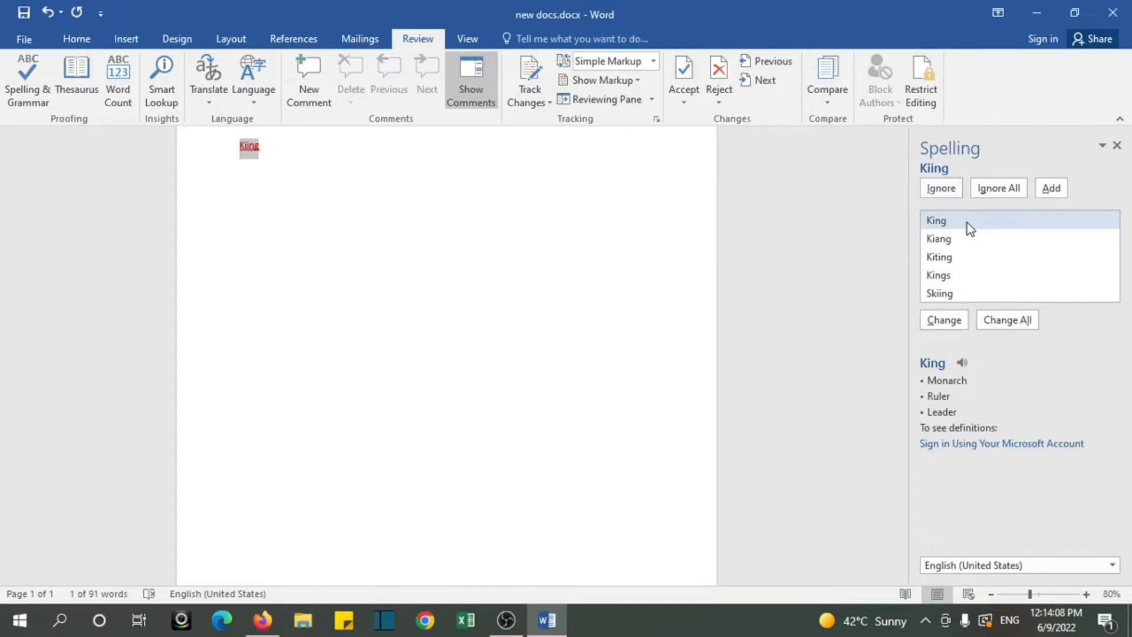
click(942, 323)
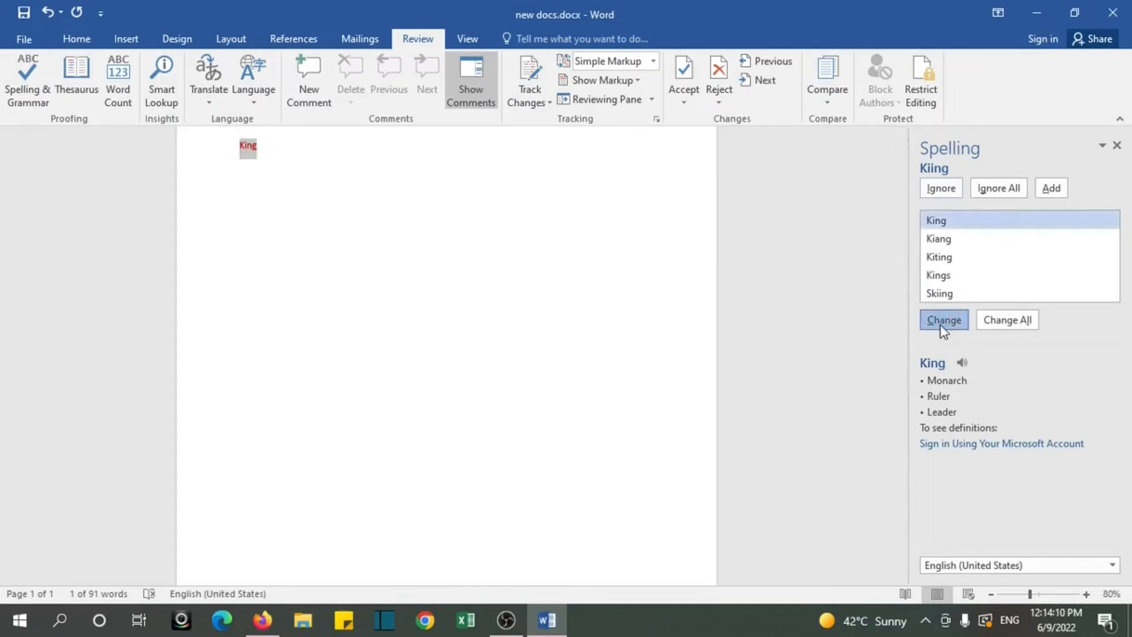
click(606, 353)
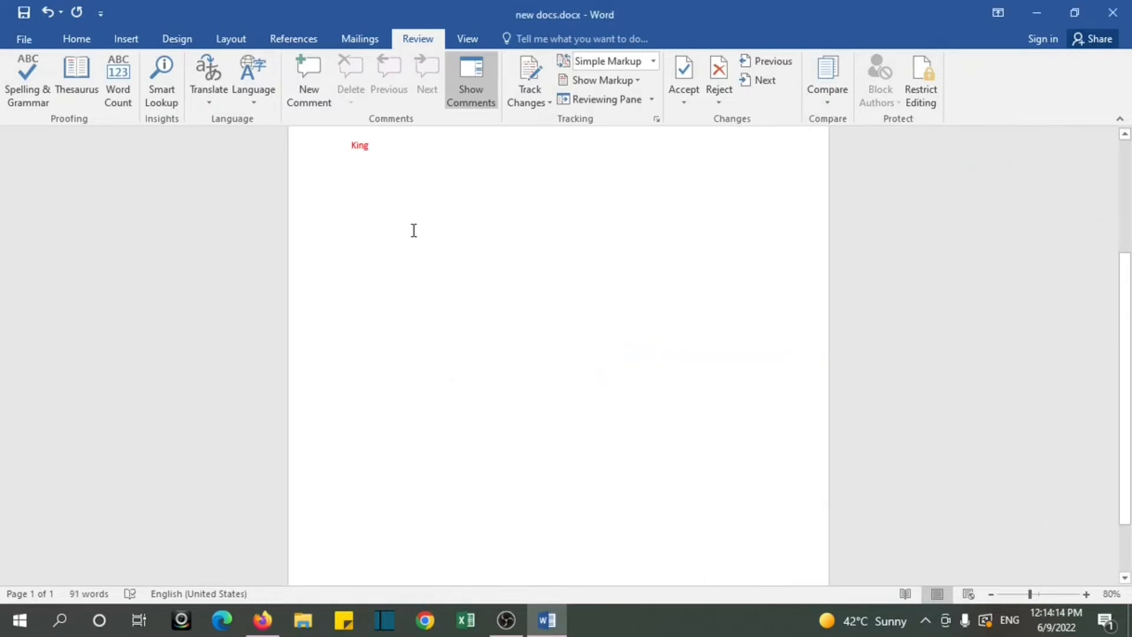
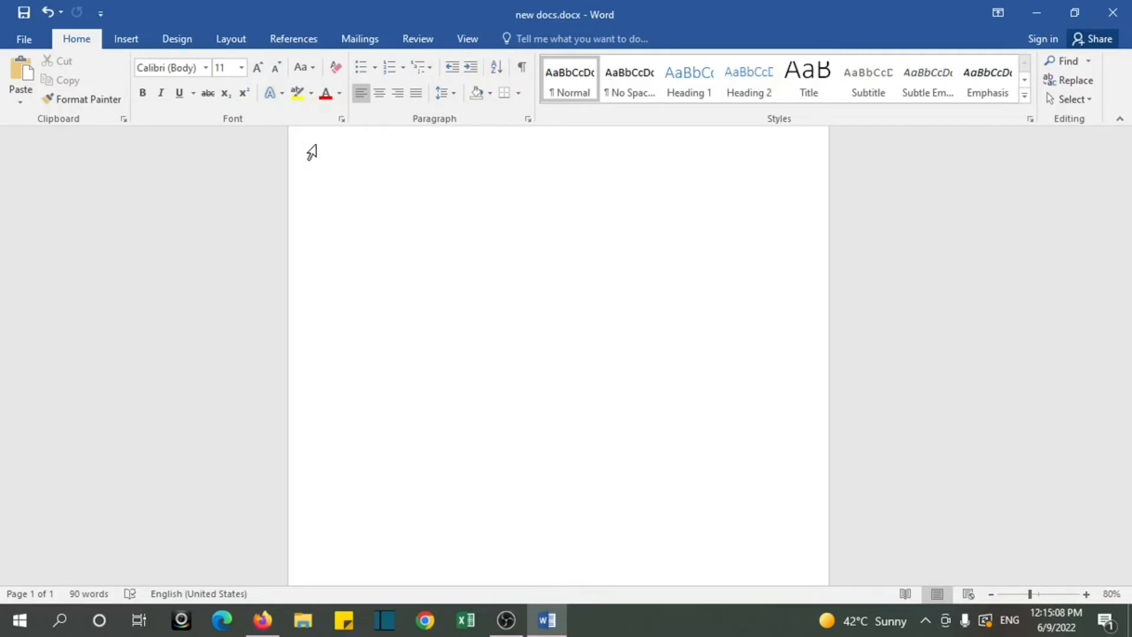
Step: Open the print settings and preview for the document, close them, and open them again
key(ctrl+p)
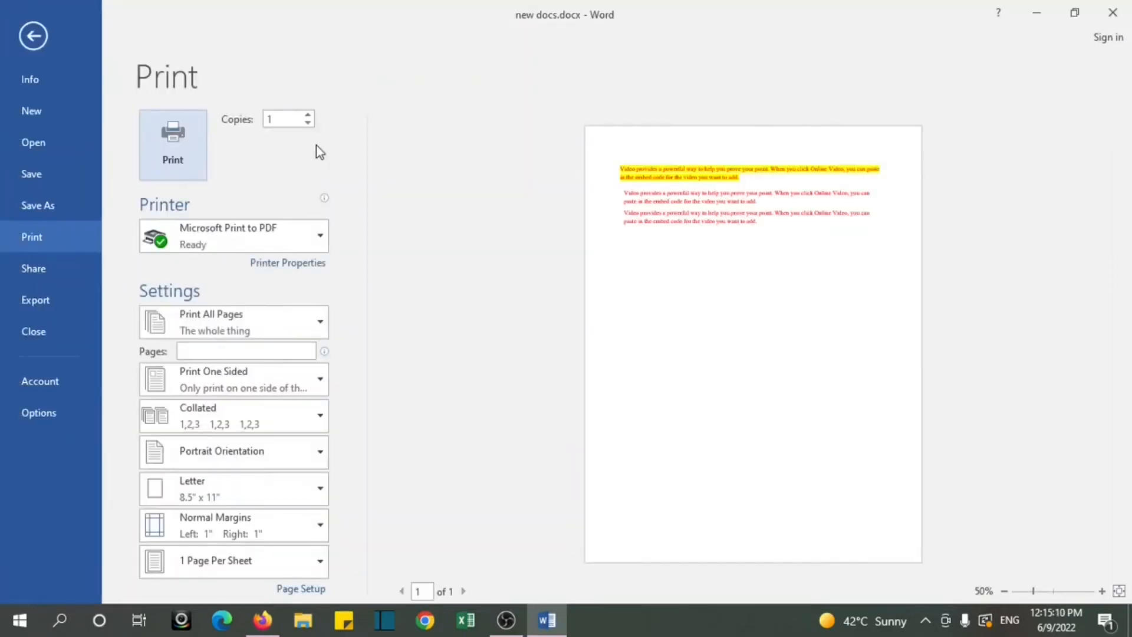
click(26, 35)
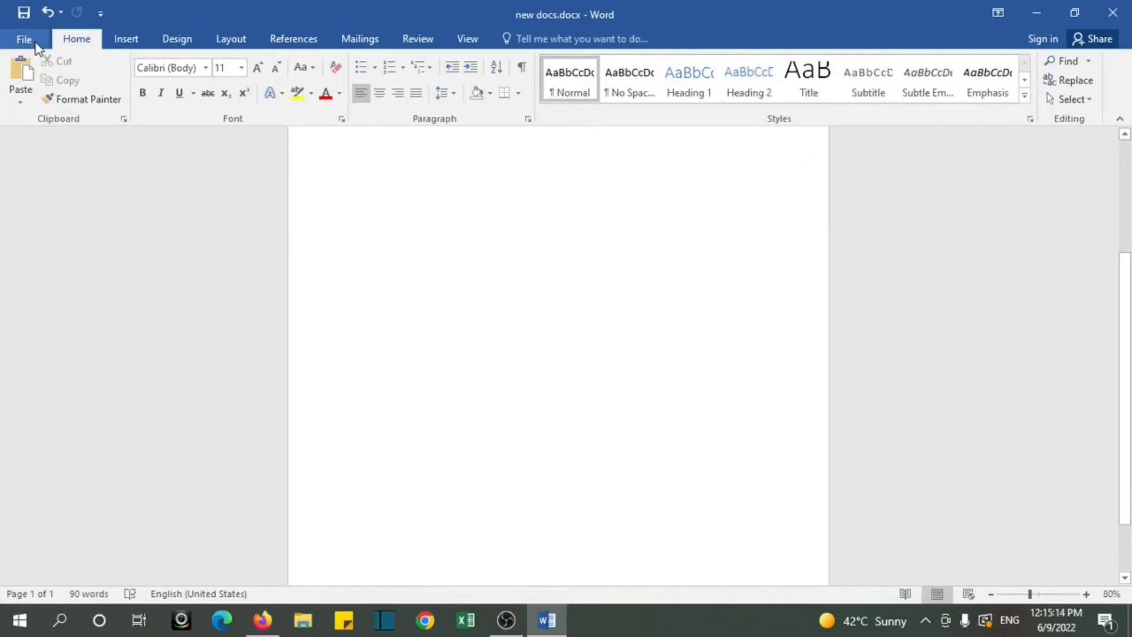
click(27, 41)
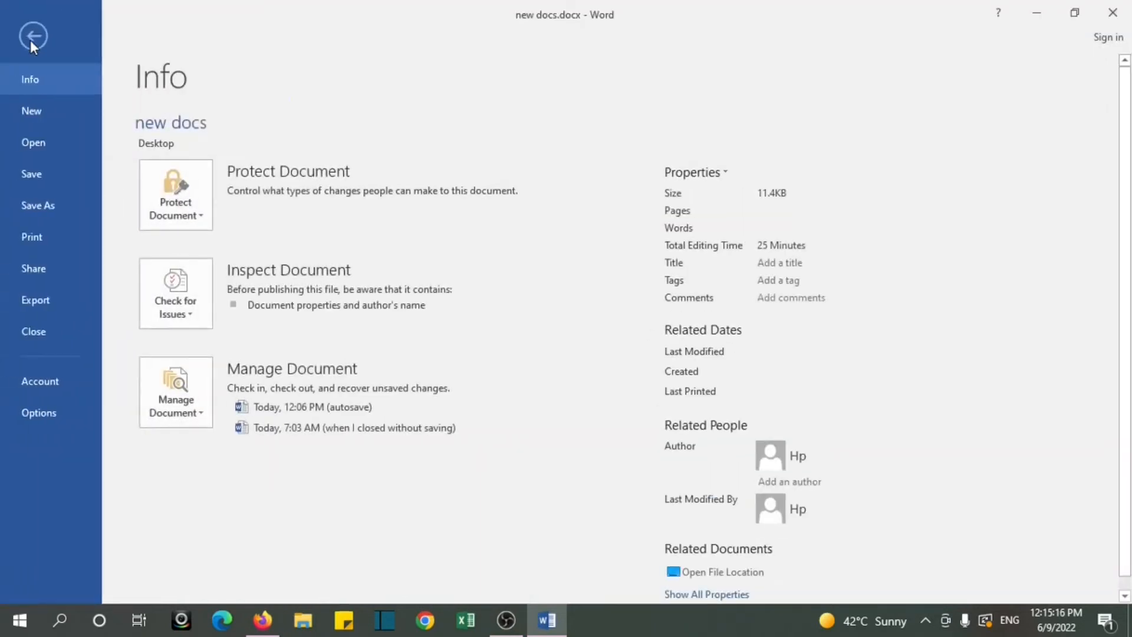
click(41, 236)
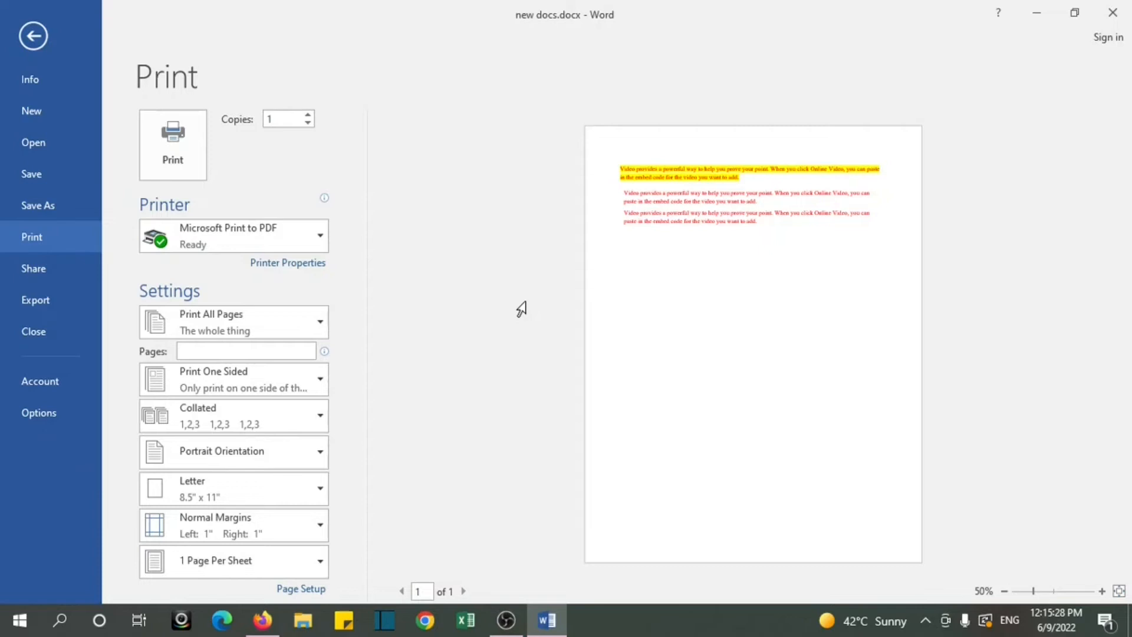
Step: Look through the available printers and the page range choices in the print settings, leaving both unchanged
click(323, 236)
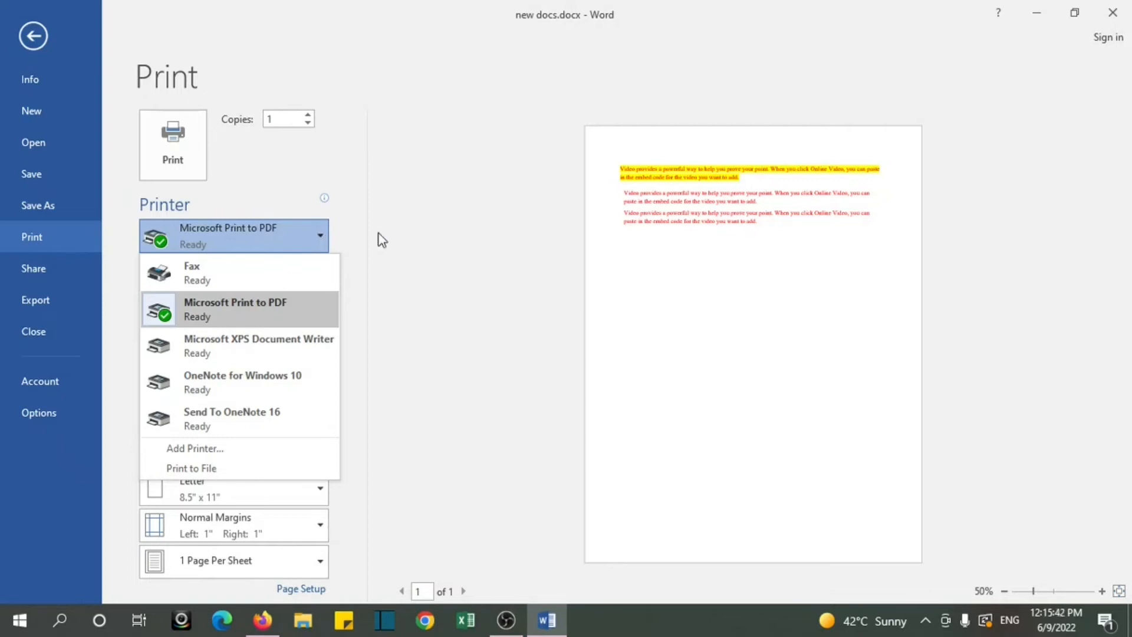
click(406, 240)
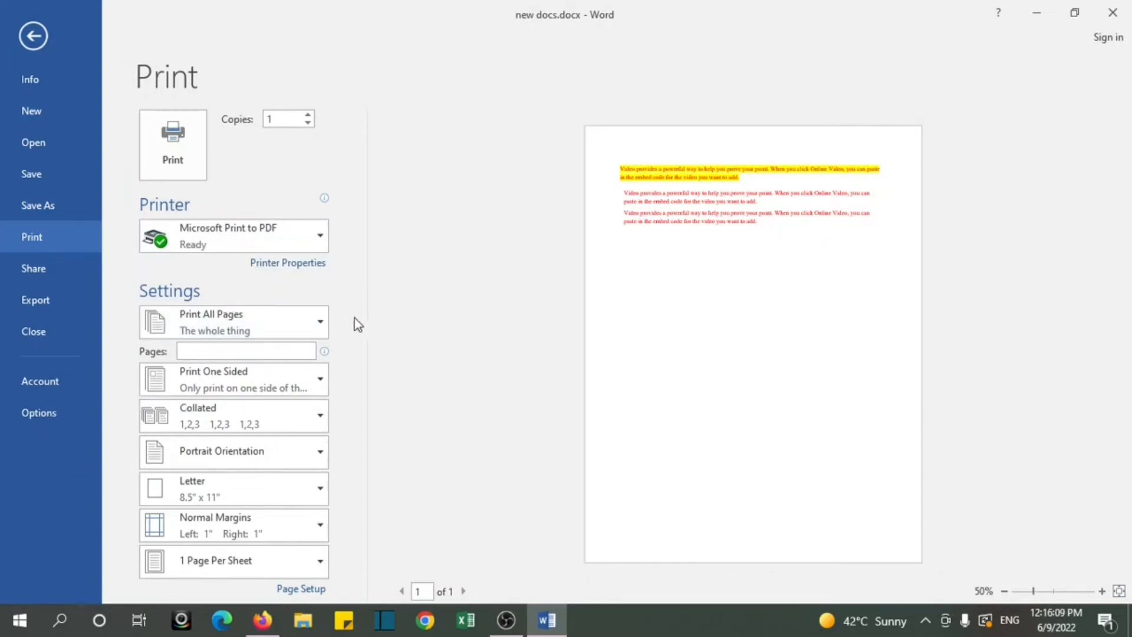
click(323, 336)
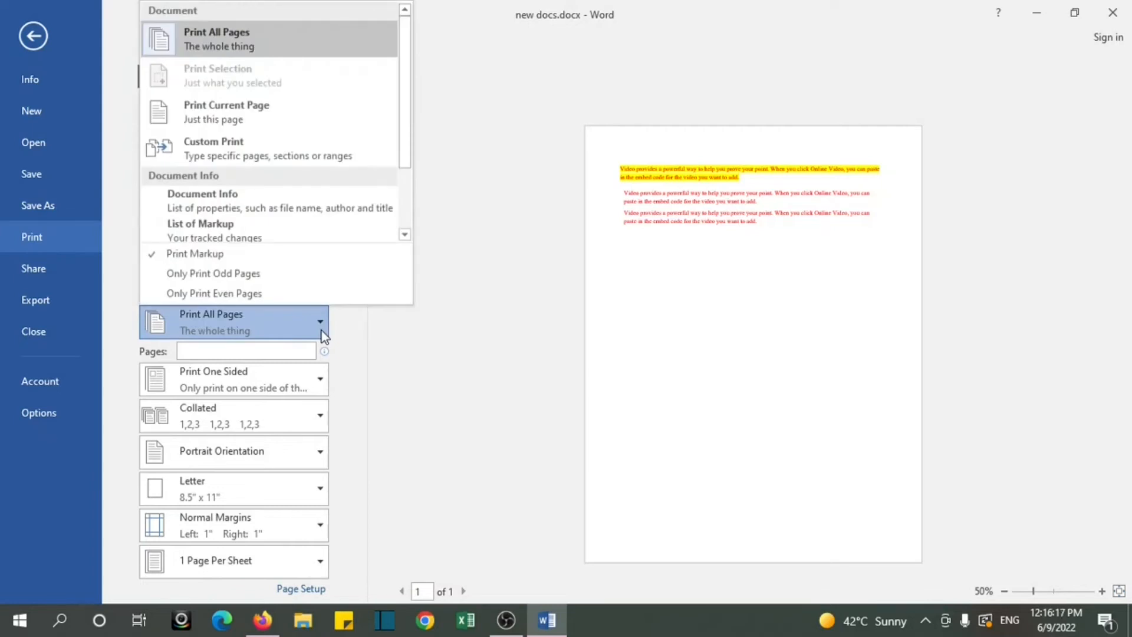
click(411, 358)
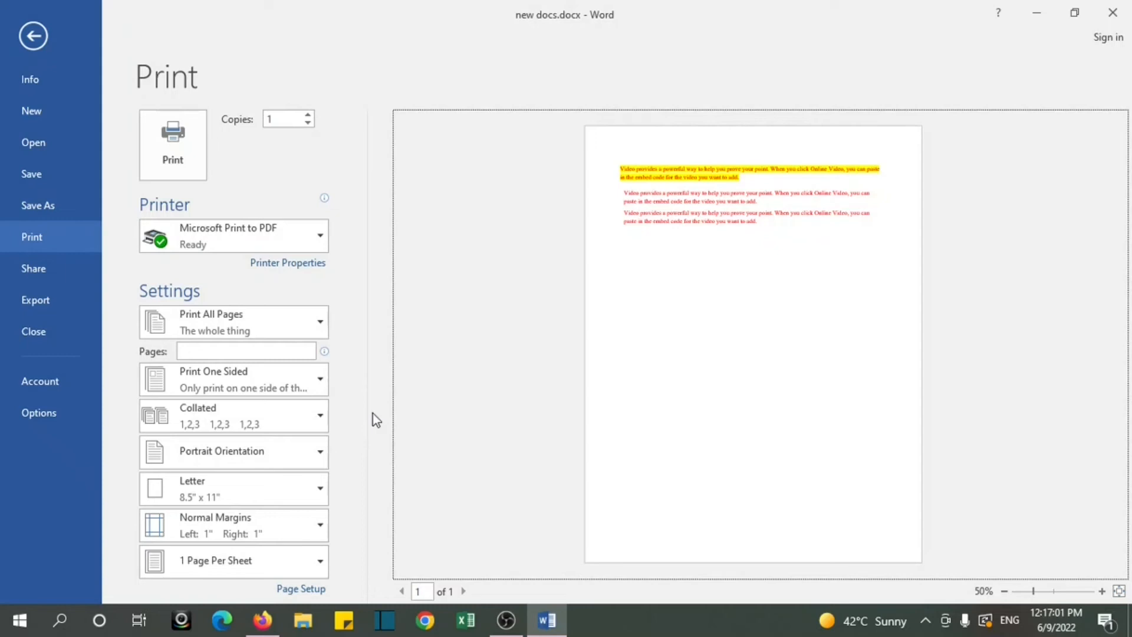
Step: Send one copy of all the document's pages to Microsoft Print to PDF and return to the page
click(190, 169)
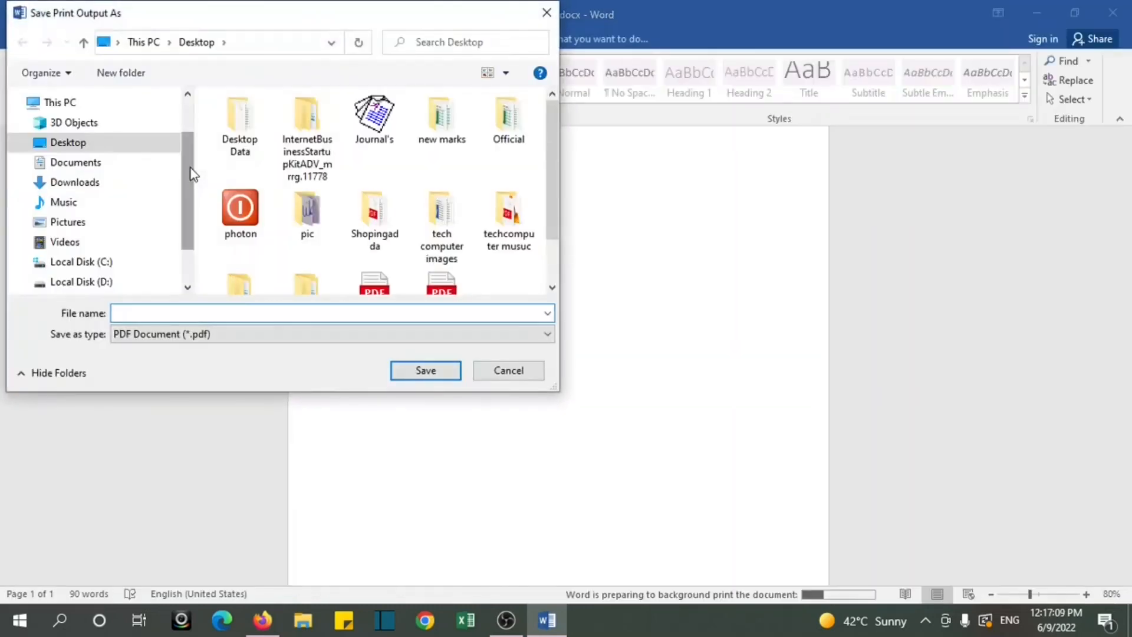
click(511, 371)
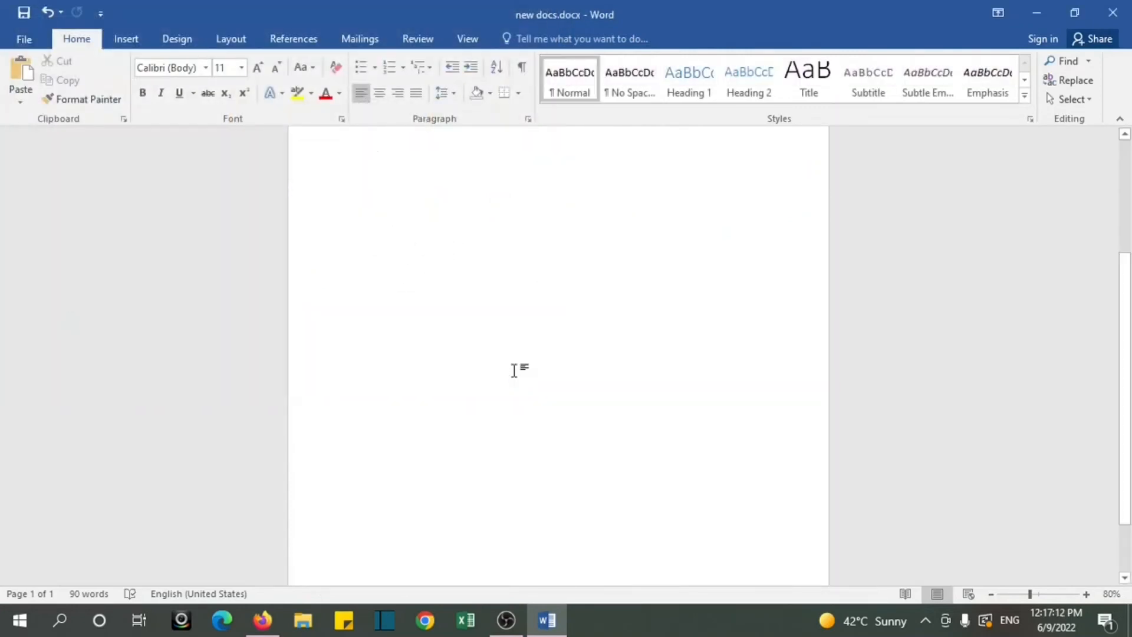